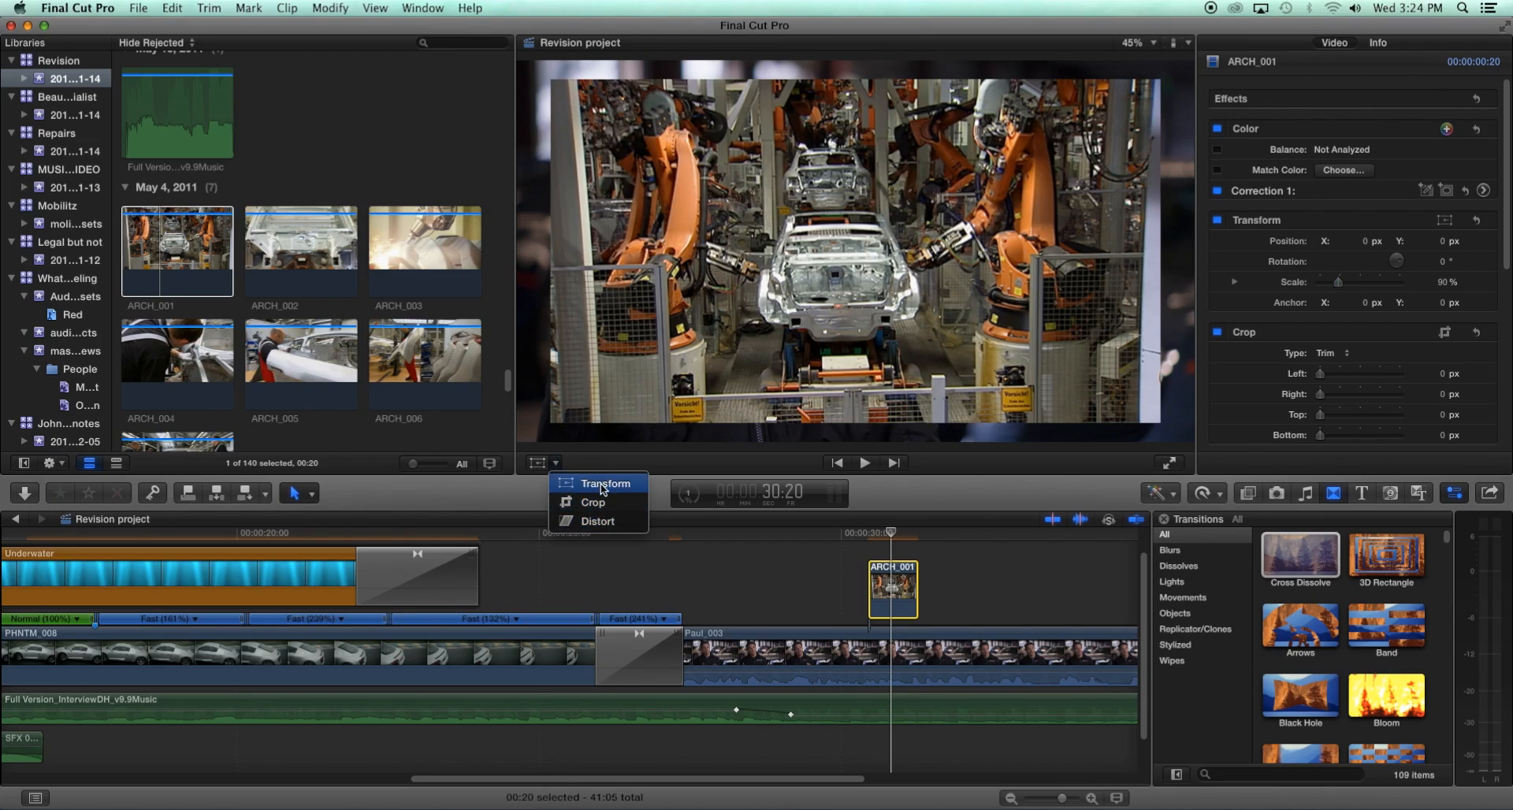
# - Shrink the ARCH_001 clip to about 45% scale and place it in the upper right of the interview frame
pyautogui.click(602, 484)
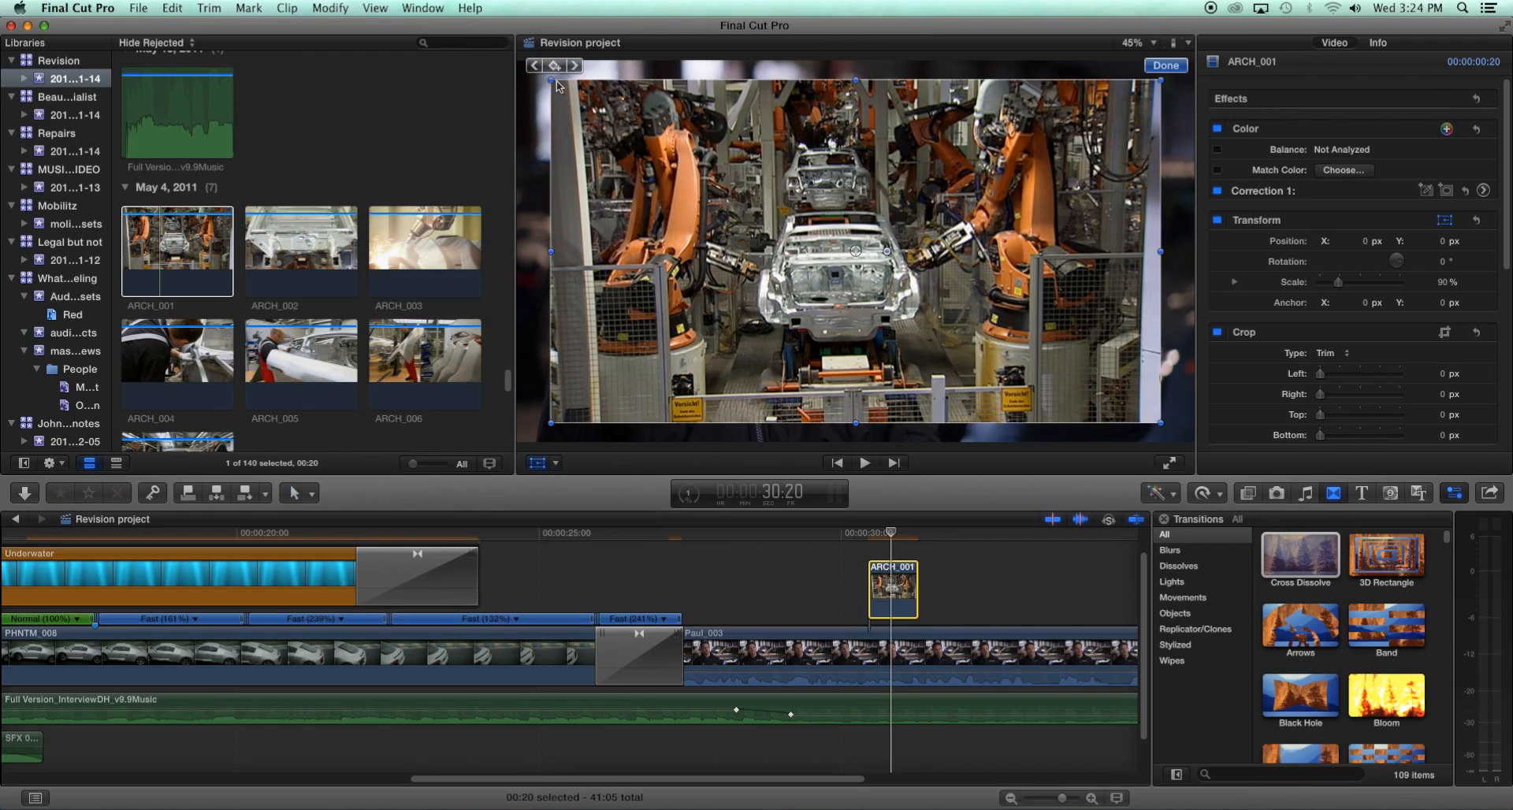
pyautogui.moveTo(552, 79); pyautogui.dragTo(707, 170)
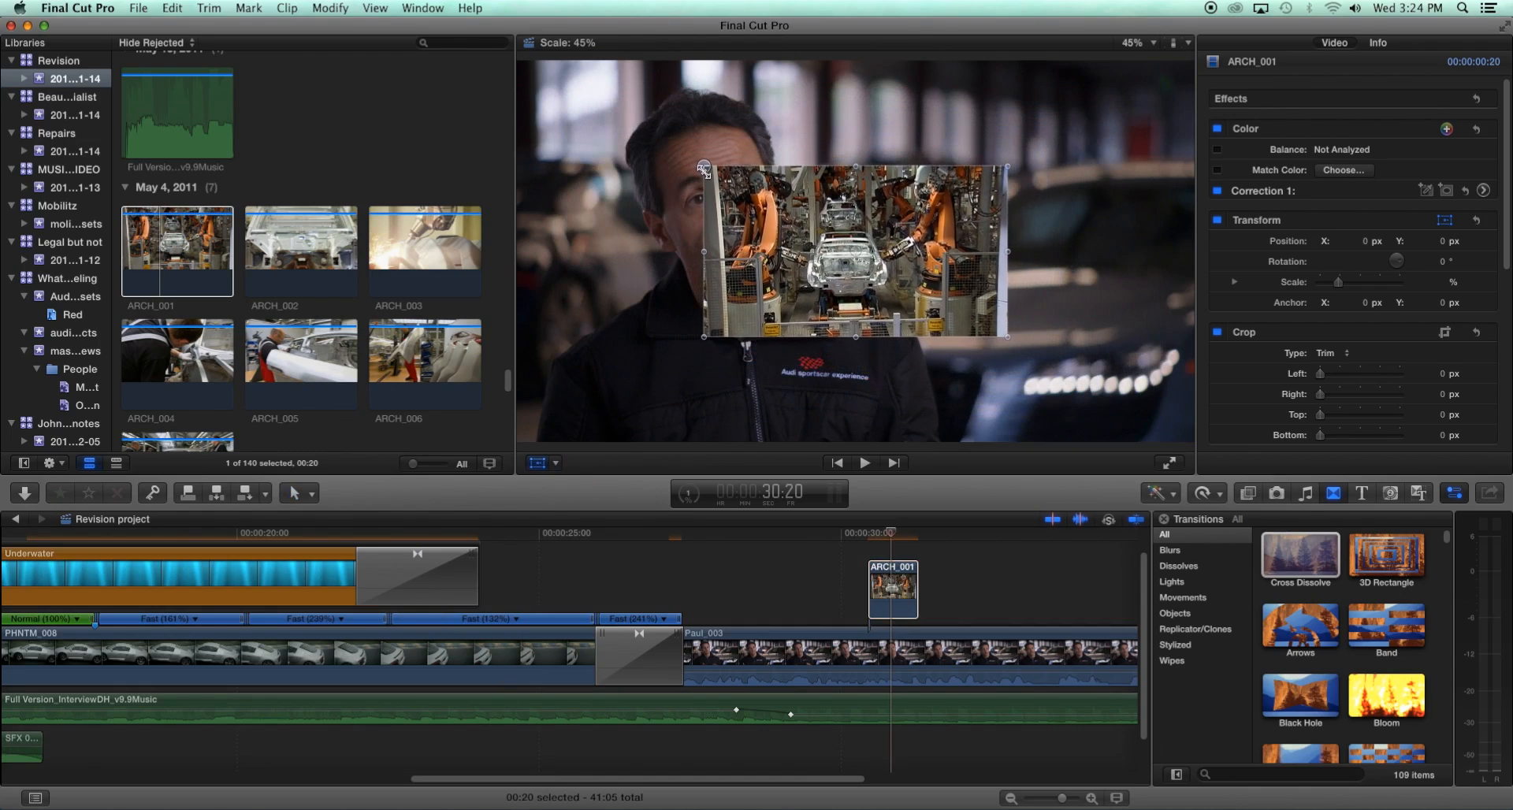
pyautogui.moveTo(869, 266); pyautogui.dragTo(992, 182)
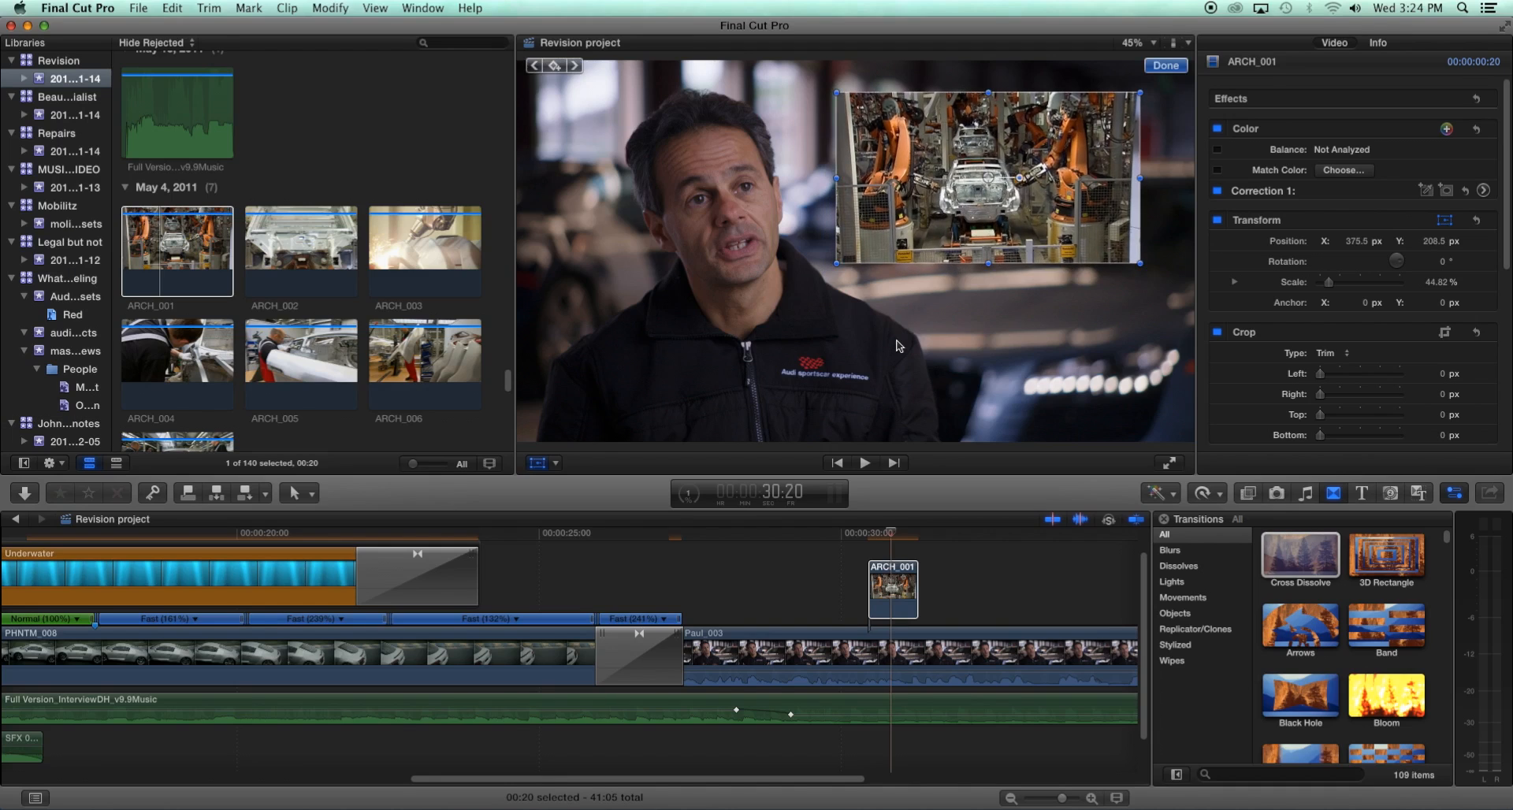
pyautogui.moveTo(894, 537); pyautogui.dragTo(892, 435)
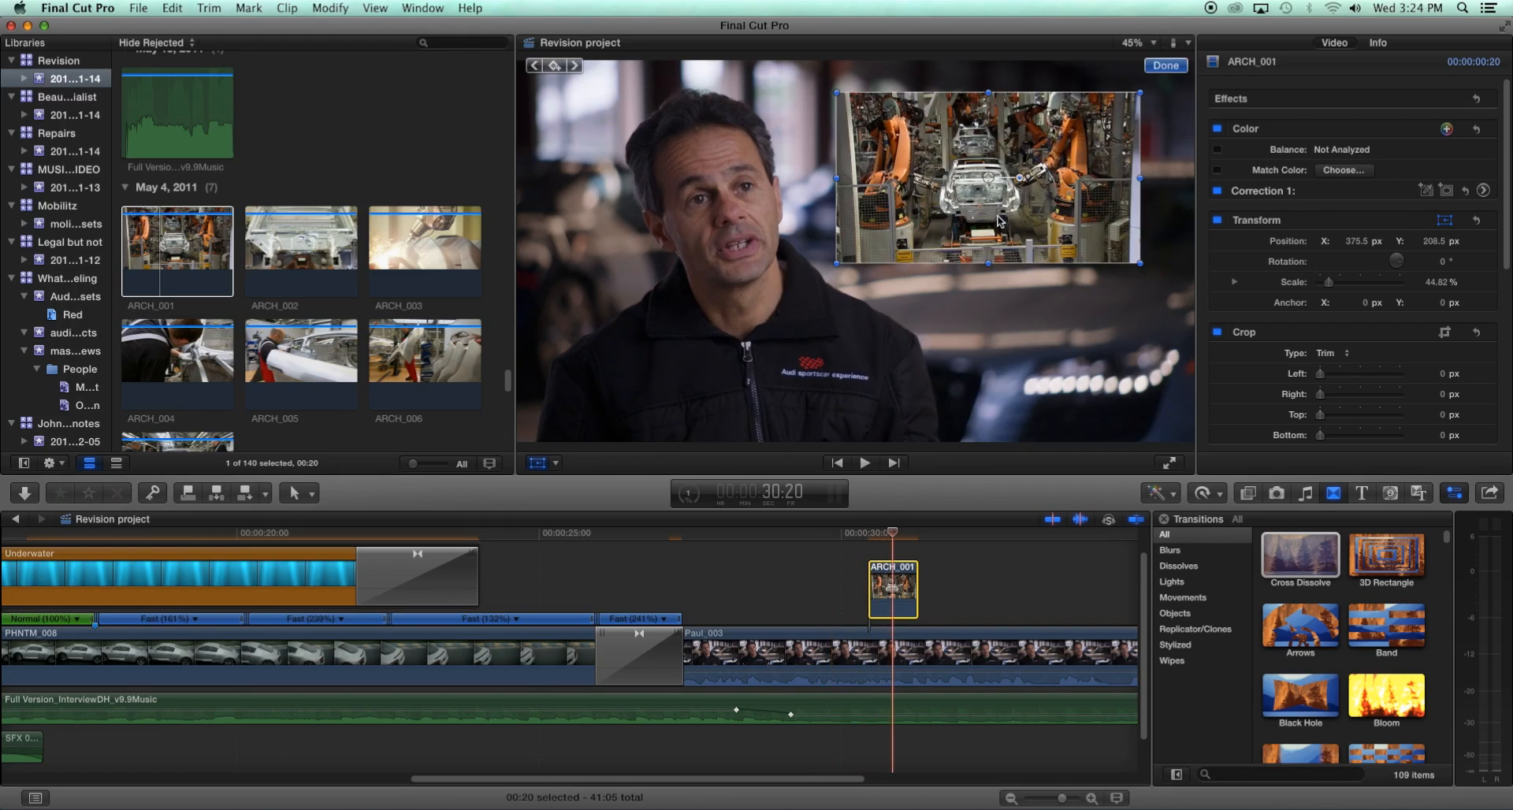
pyautogui.moveTo(1005, 180); pyautogui.dragTo(1019, 180)
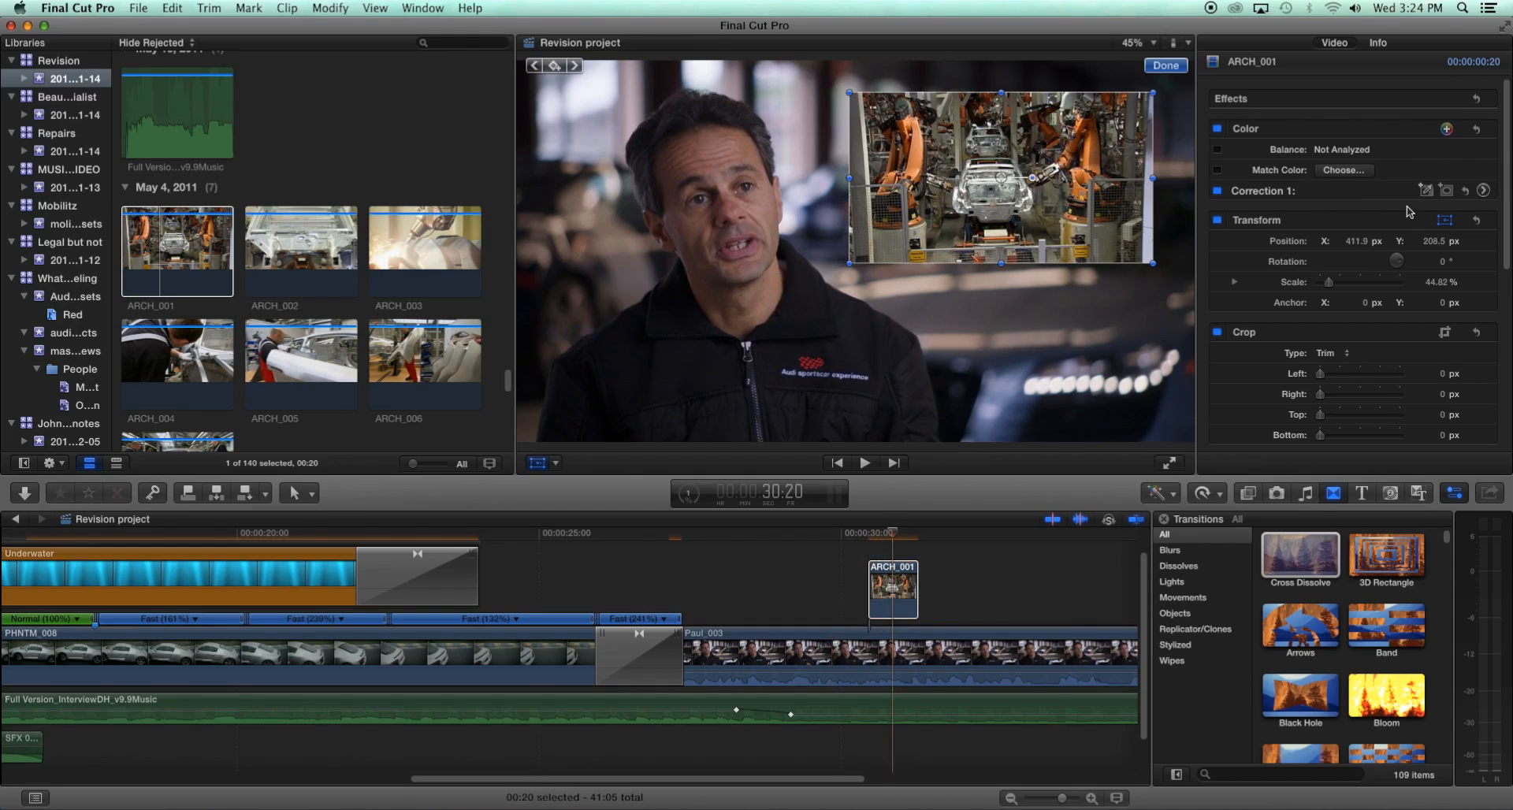
# - Add keyframes for the clip's position, rotation and scale at the current frame
pyautogui.click(1474, 242)
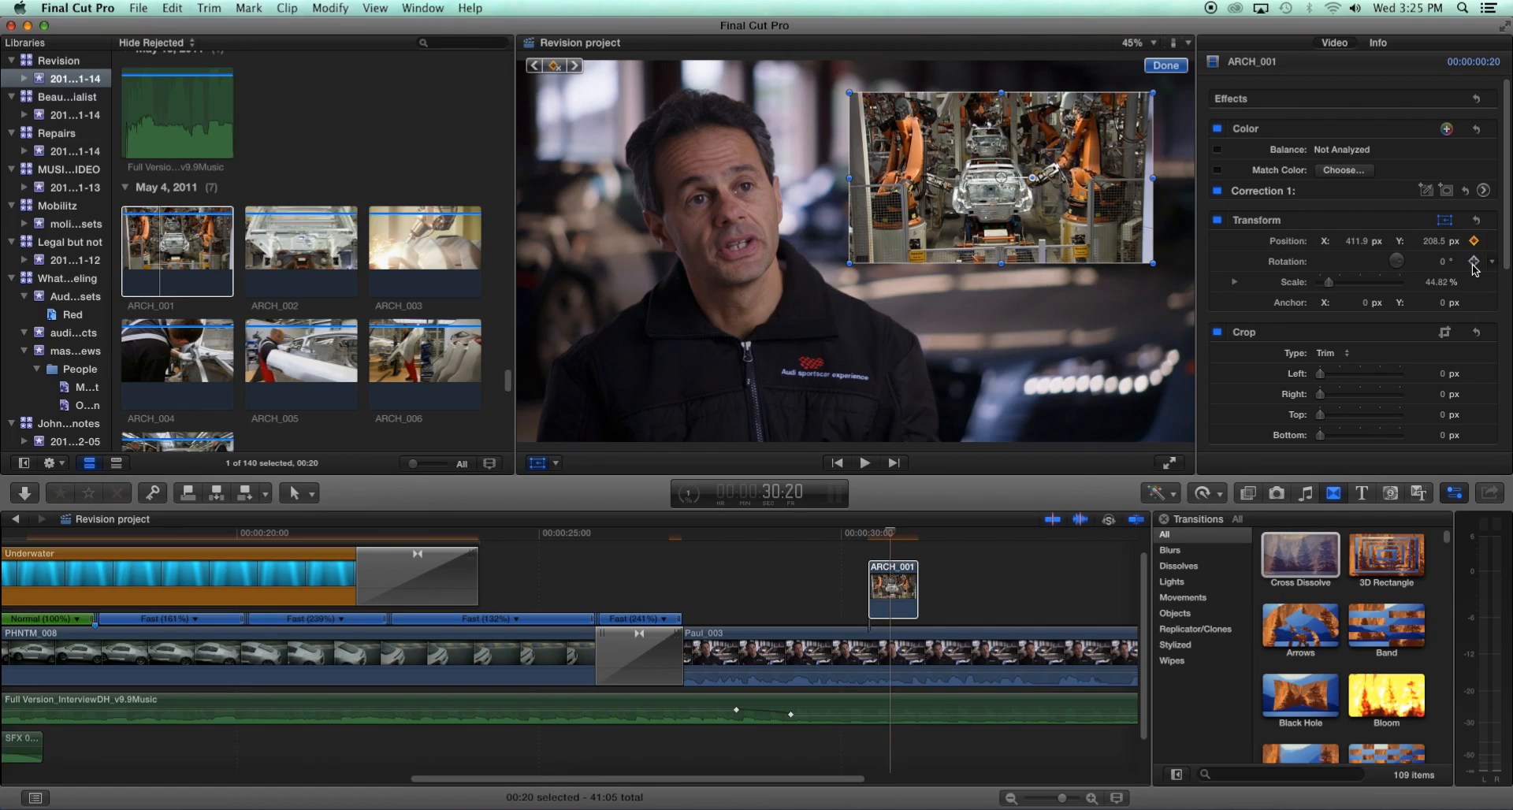
pyautogui.click(1474, 261)
pyautogui.click(1475, 283)
# - About a second later in the clip, set its scale to 0% to animate it shrinking away
pyautogui.moveTo(891, 537); pyautogui.dragTo(915, 535)
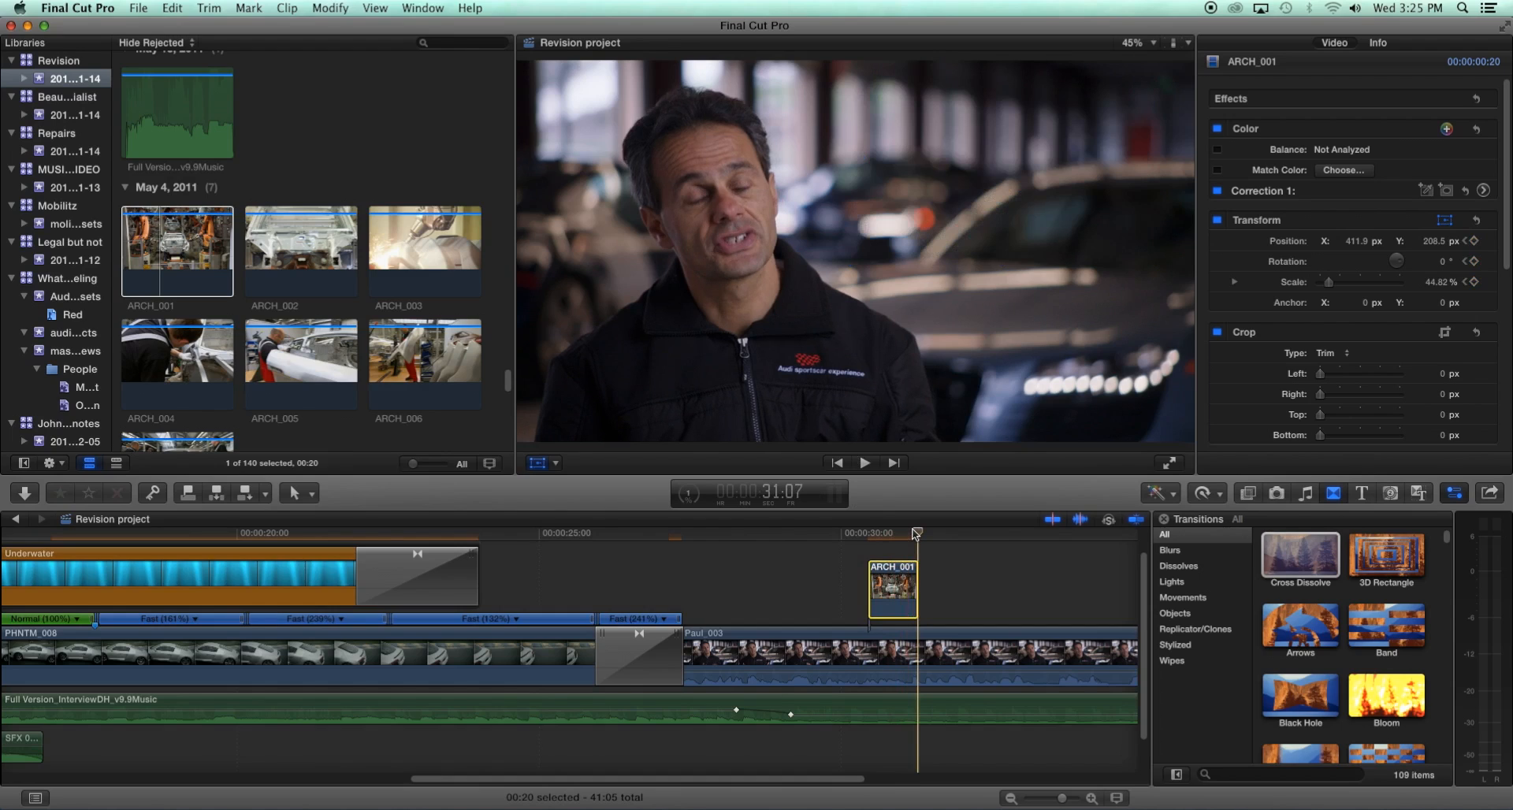
pyautogui.moveTo(915, 534); pyautogui.dragTo(913, 534)
pyautogui.hotkey('shift', 't')
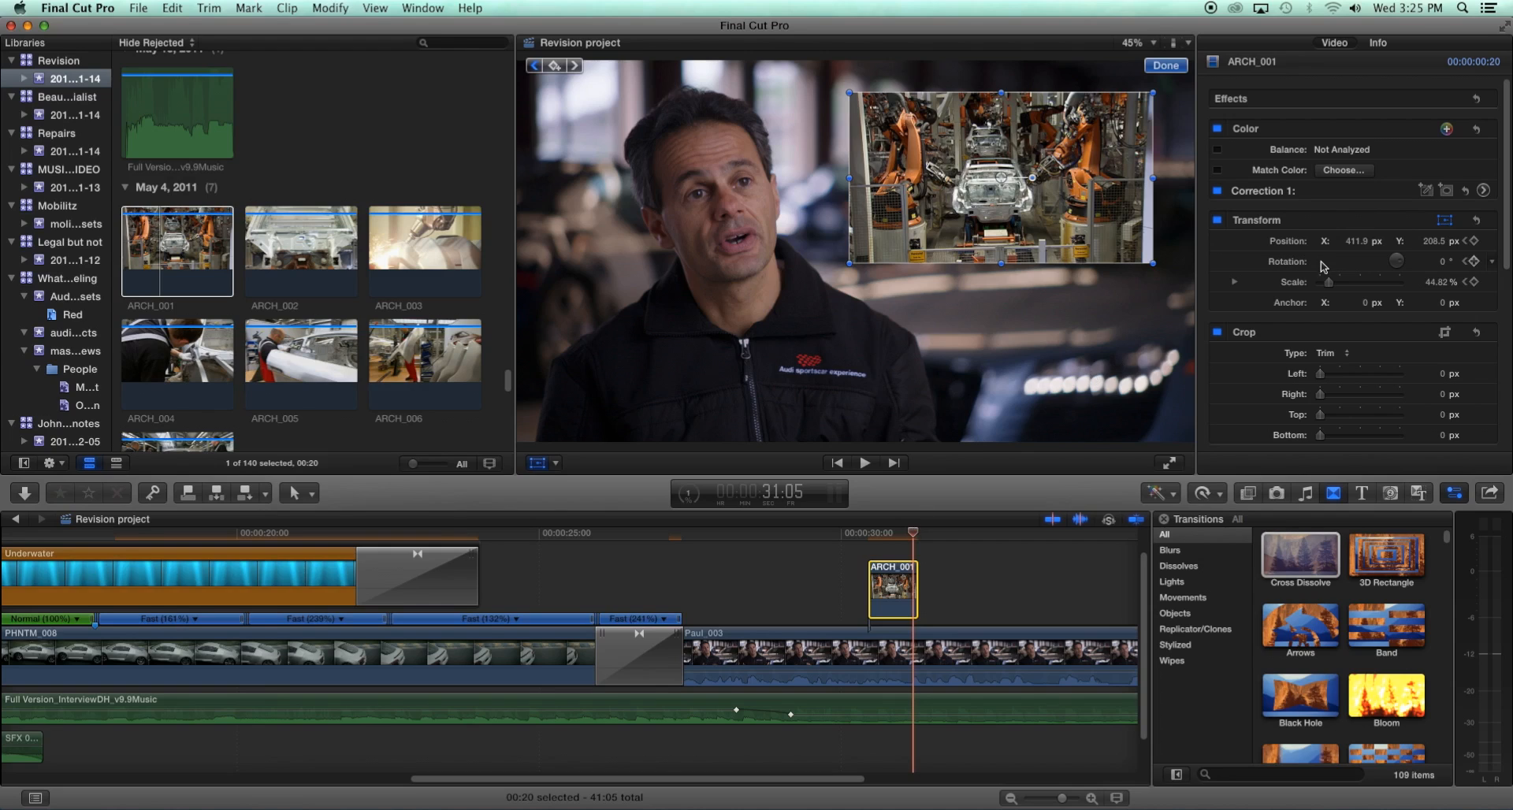
pyautogui.moveTo(1329, 282); pyautogui.dragTo(1321, 289)
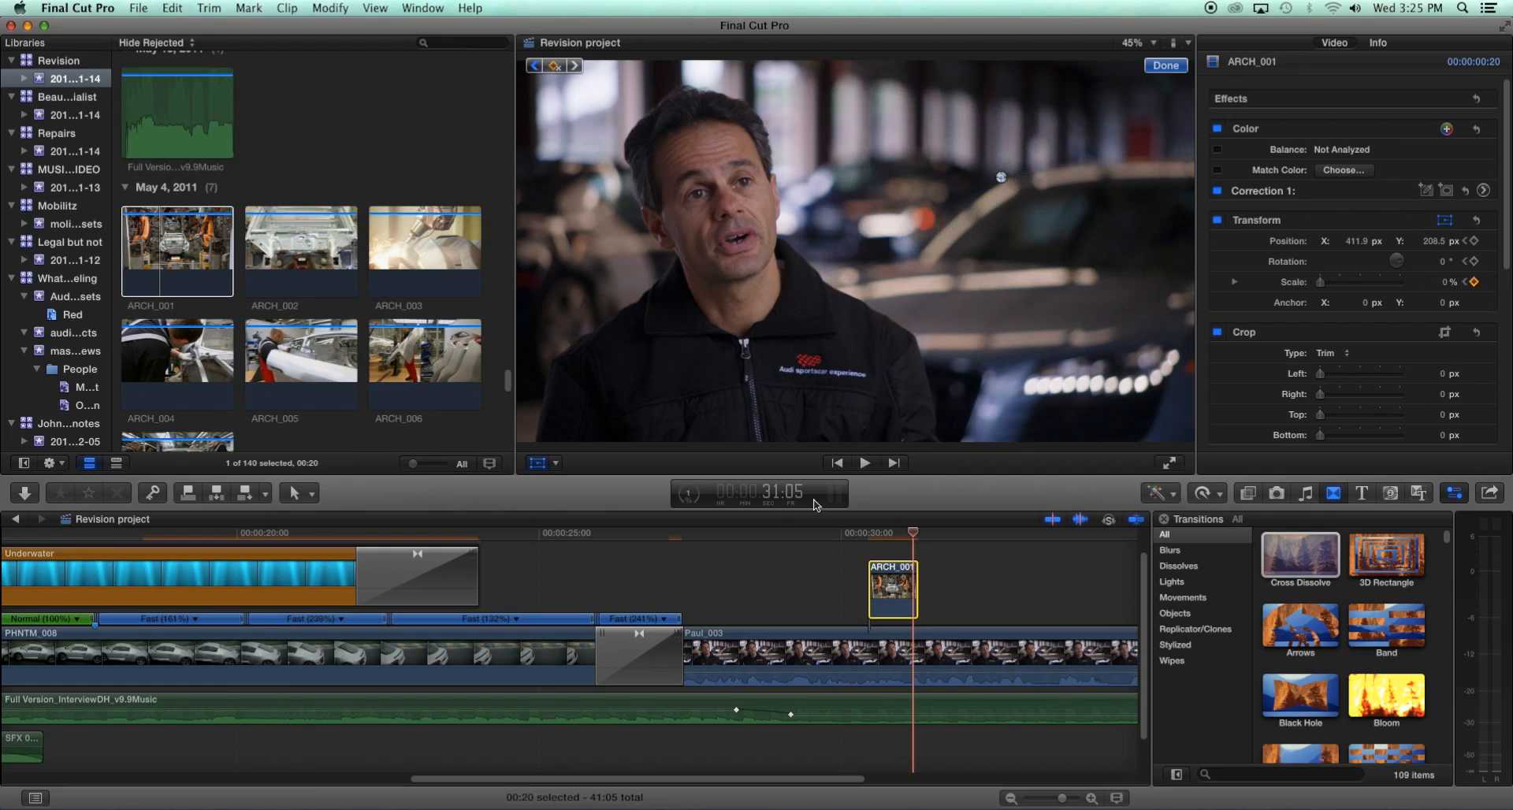
# - Play back and scrub around the clip to review the scale animation
pyautogui.click(874, 534)
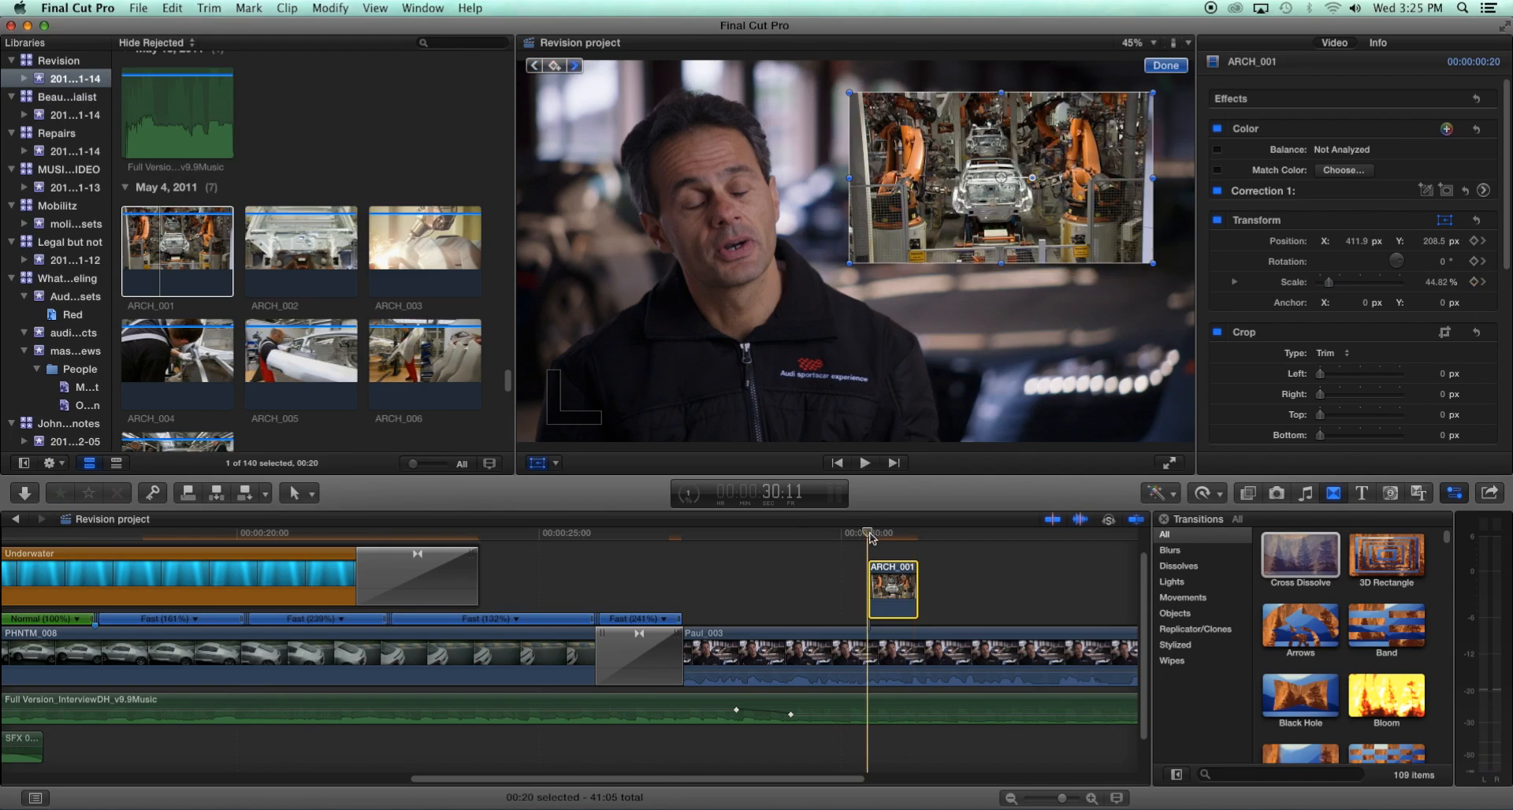
pyautogui.press('space')
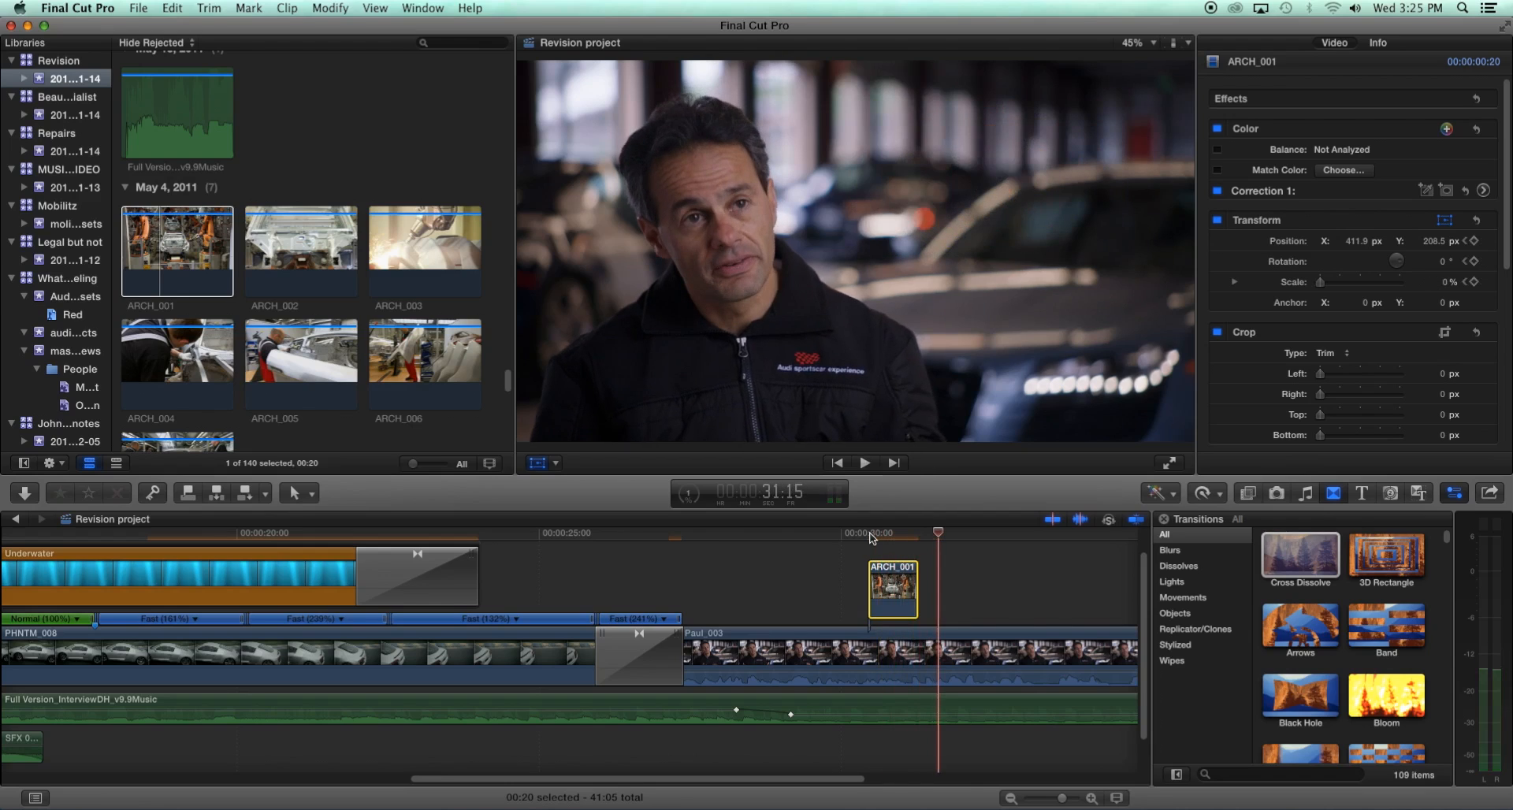
pyautogui.click(887, 535)
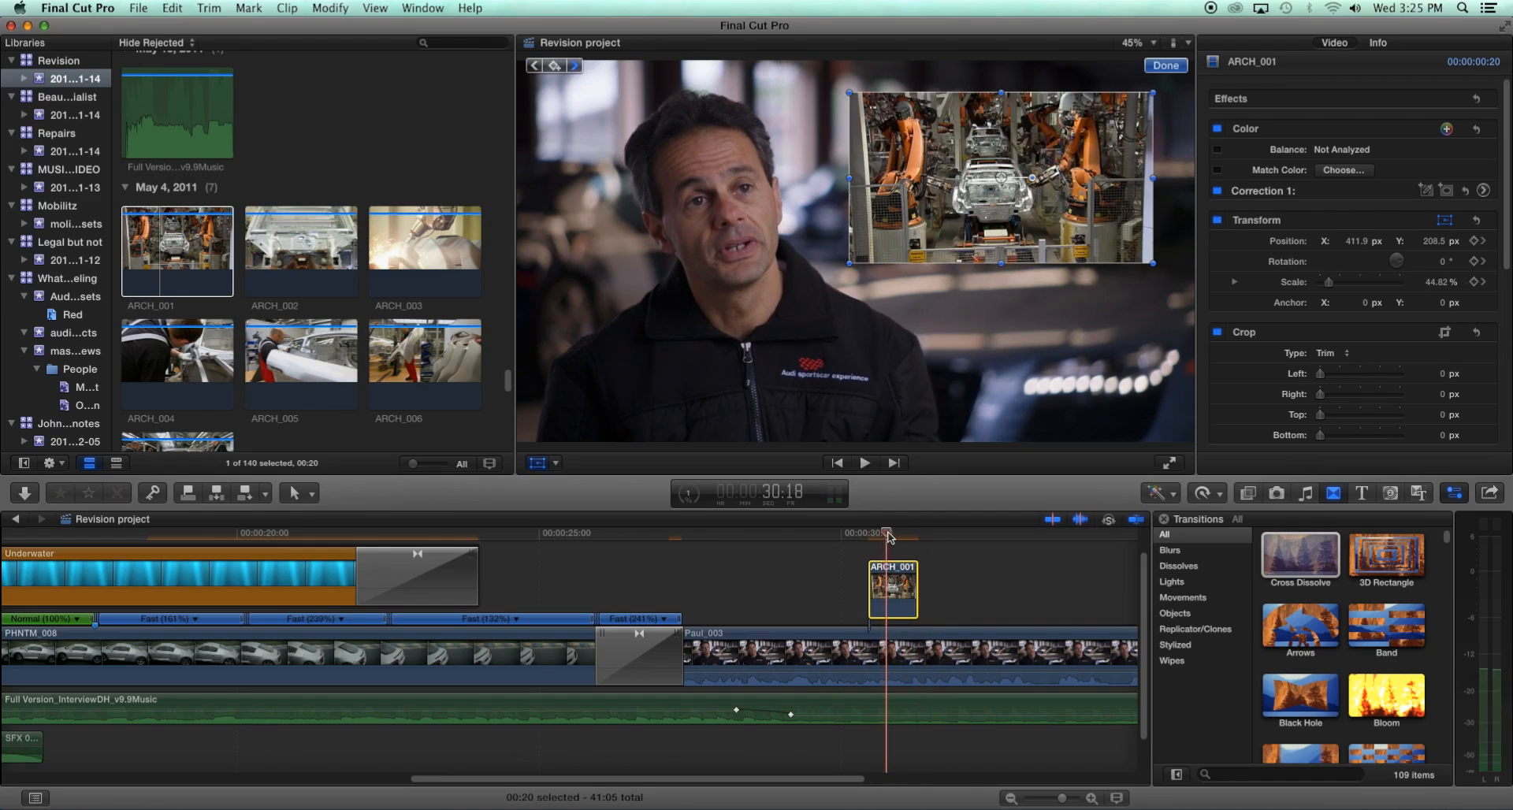
pyautogui.moveTo(889, 535)
pyautogui.mouseDown()
pyautogui.moveTo(915, 530)
pyautogui.moveTo(896, 531)
pyautogui.mouseUp()
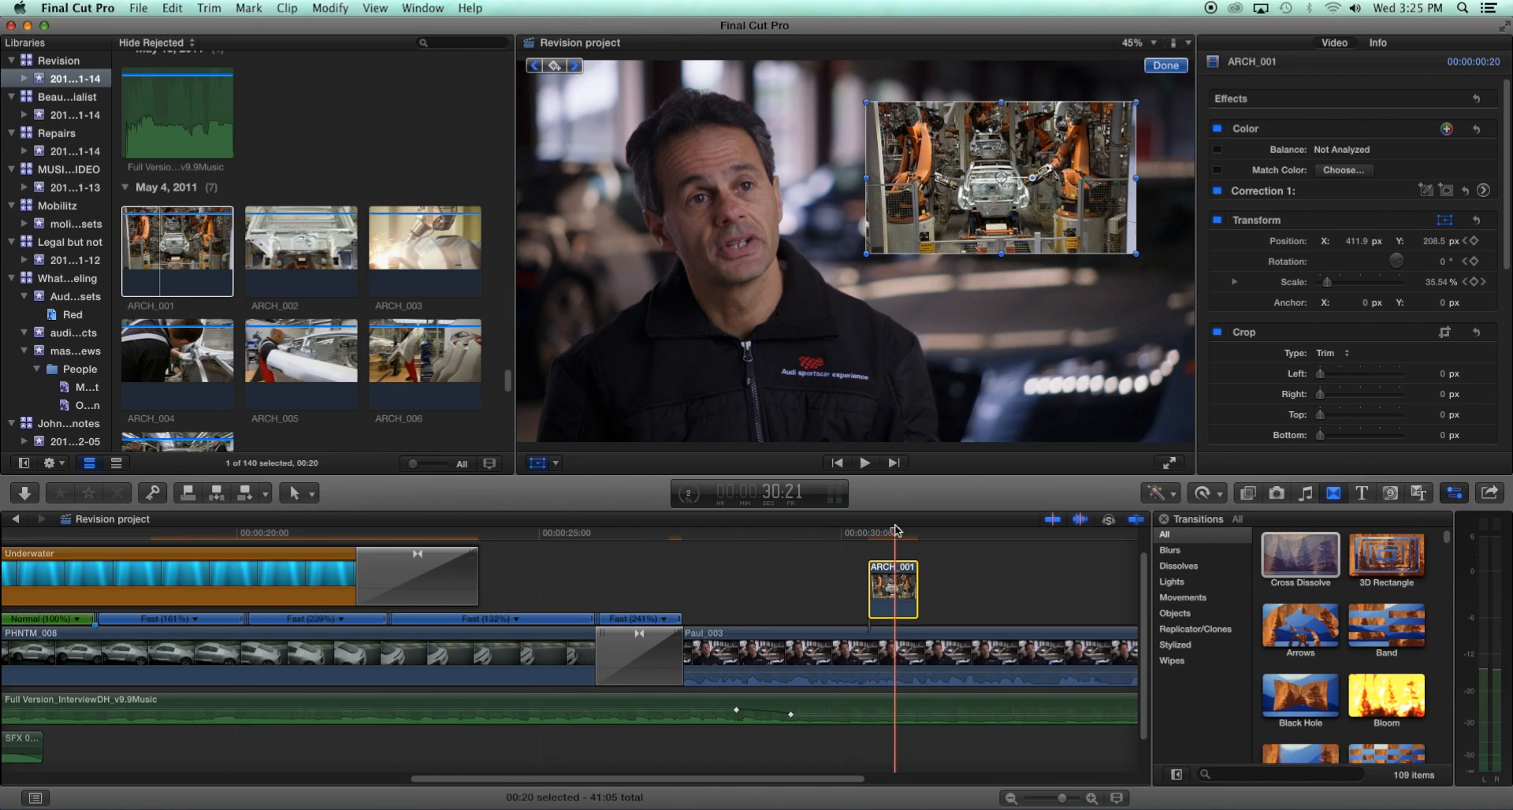
# - Undo the last two changes and return to the clip's start
pyautogui.press('super+z')
pyautogui.press('super+z')
pyautogui.moveTo(895, 534)
pyautogui.mouseDown()
pyautogui.moveTo(916, 533)
pyautogui.moveTo(868, 533)
pyautogui.moveTo(891, 539)
pyautogui.mouseUp()
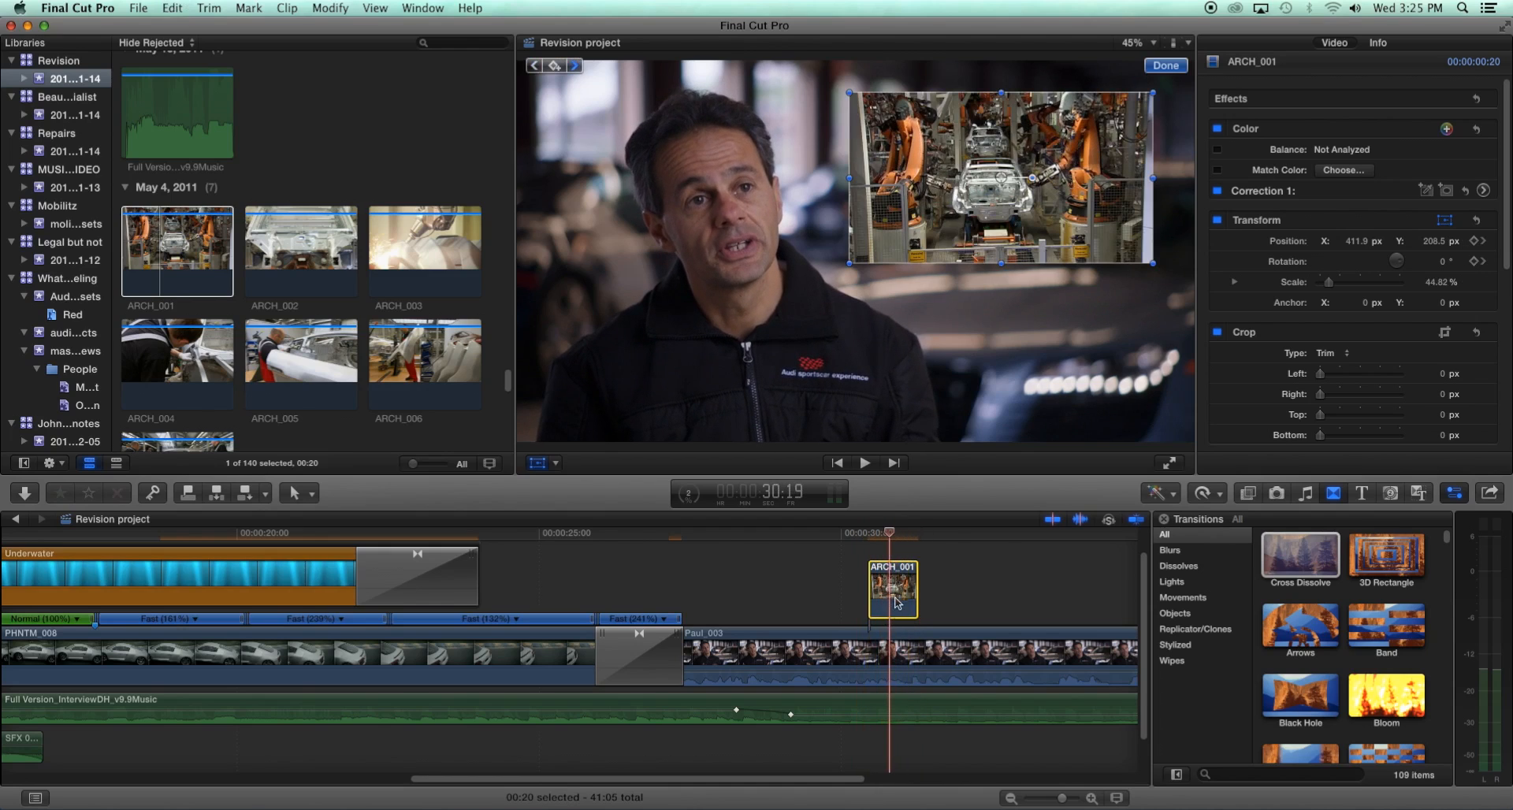
# - With the Distort control, pull the clip's upper corners to give it a perspective tilt
pyautogui.click(555, 463)
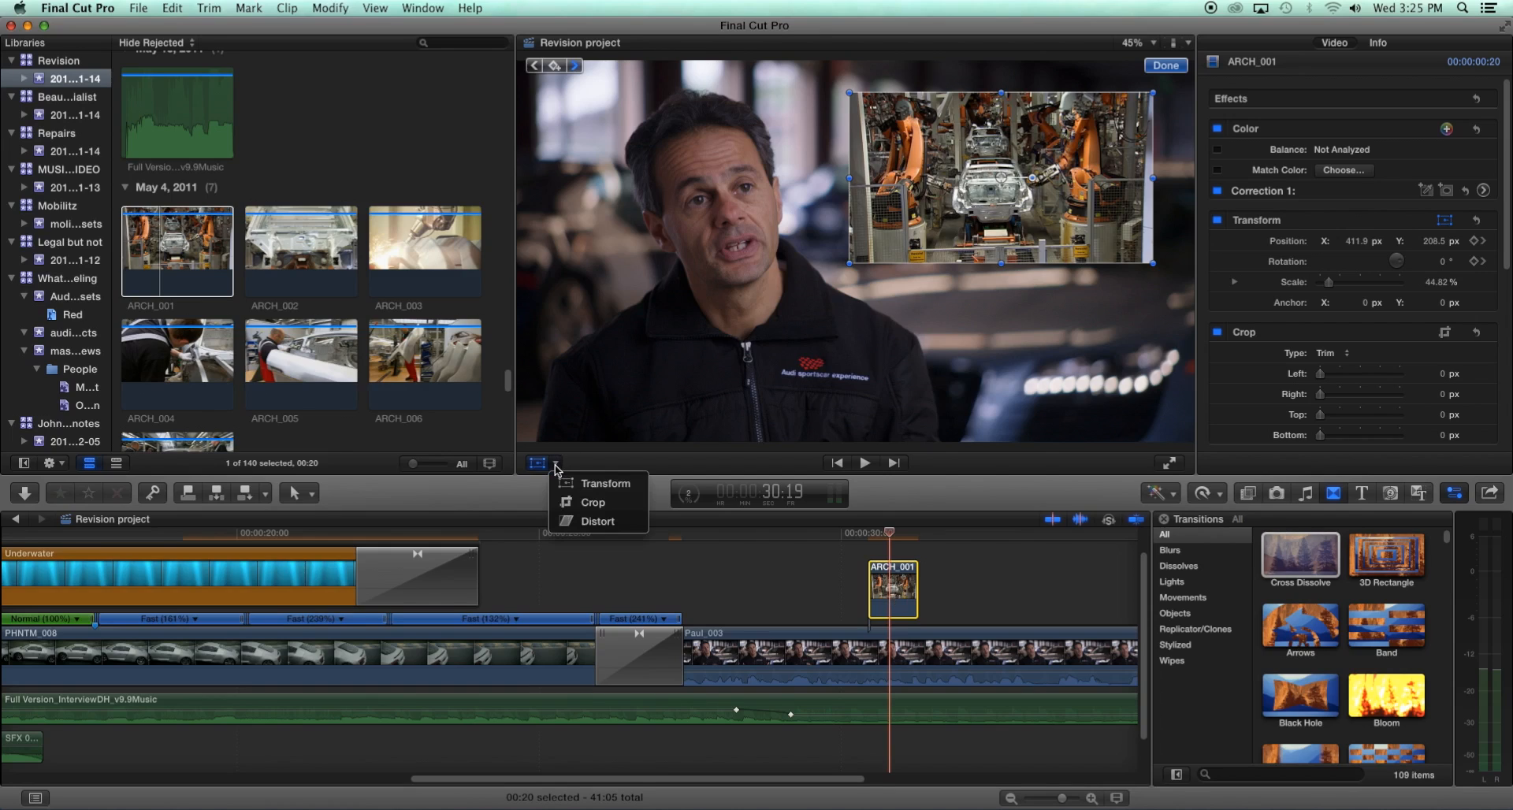
pyautogui.click(579, 522)
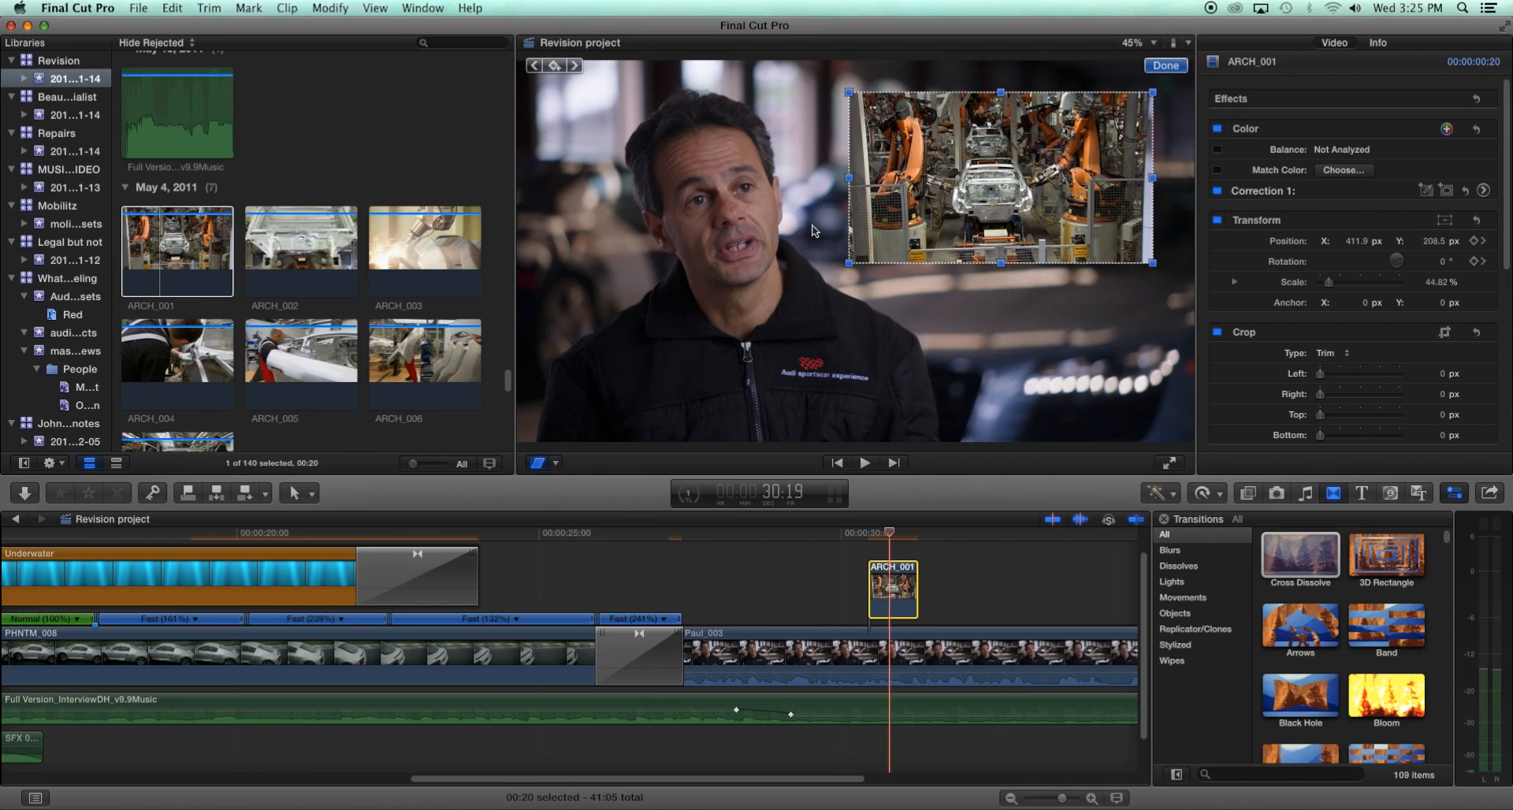
pyautogui.moveTo(850, 178)
pyautogui.mouseDown()
pyautogui.moveTo(918, 173)
pyautogui.moveTo(859, 175)
pyautogui.mouseUp()
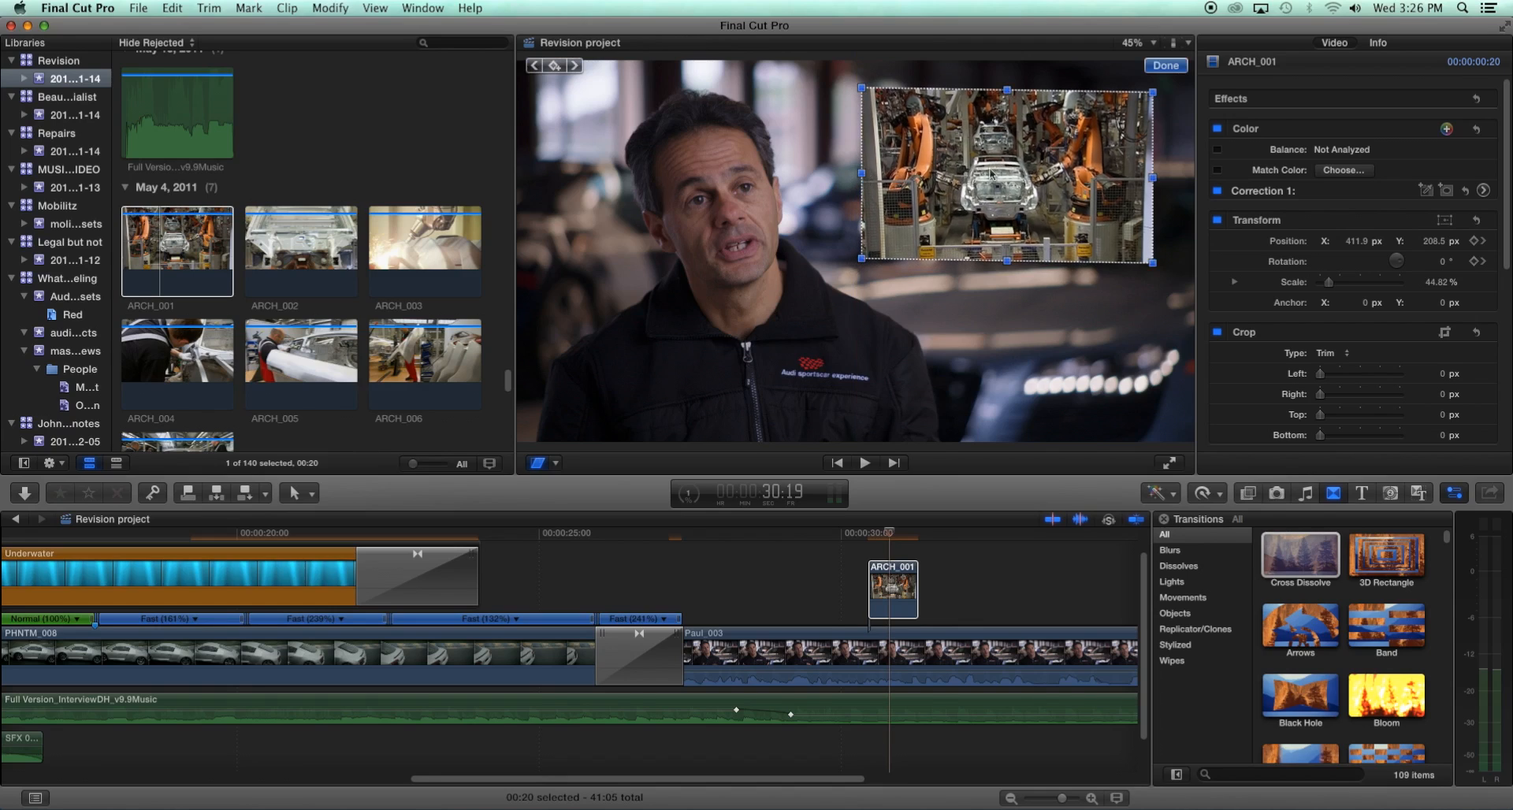
pyautogui.moveTo(1152, 179); pyautogui.dragTo(1035, 175)
pyautogui.moveTo(1035, 175); pyautogui.dragTo(1039, 161)
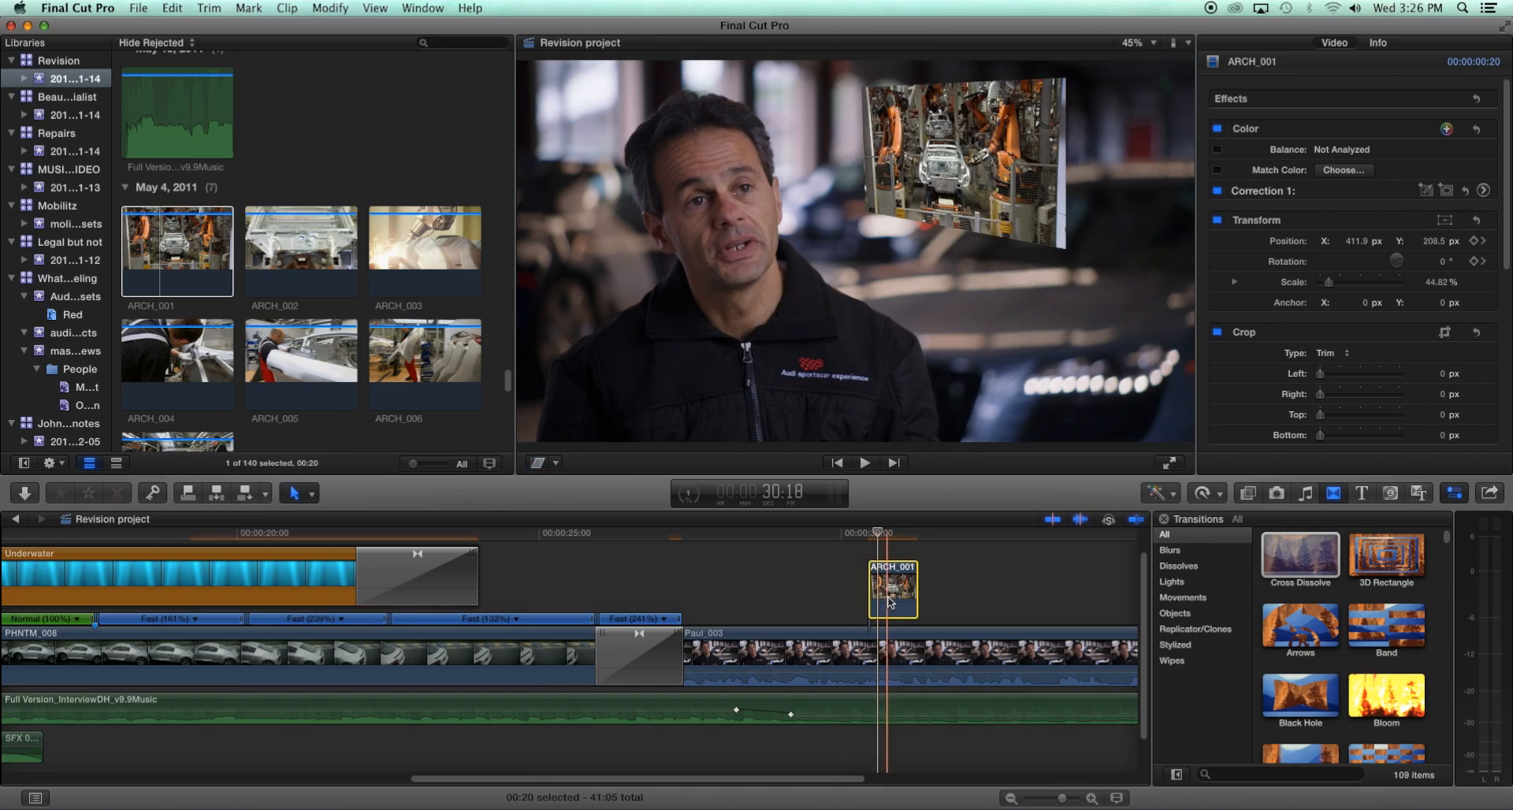
# - Connect four more ARCH clips from the browser right after ARCH_001 above the interview
pyautogui.moveTo(298, 179); pyautogui.dragTo(433, 364)
pyautogui.moveTo(349, 252); pyautogui.dragTo(938, 574)
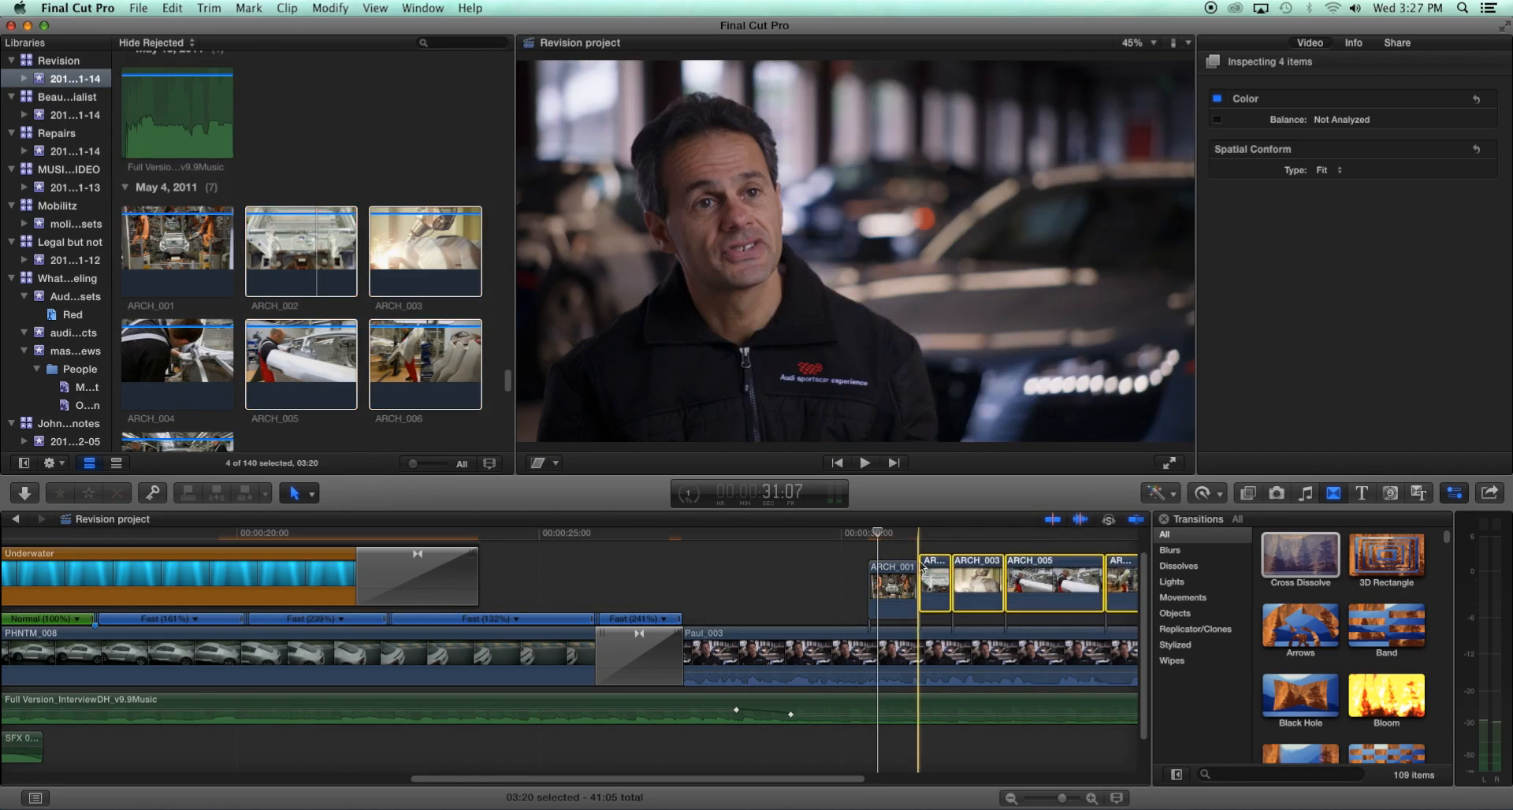
# - At the first clip's start, move ARCH_001 higher in the frame to position 436.6, 126.3 px with the Transform control
pyautogui.click(903, 534)
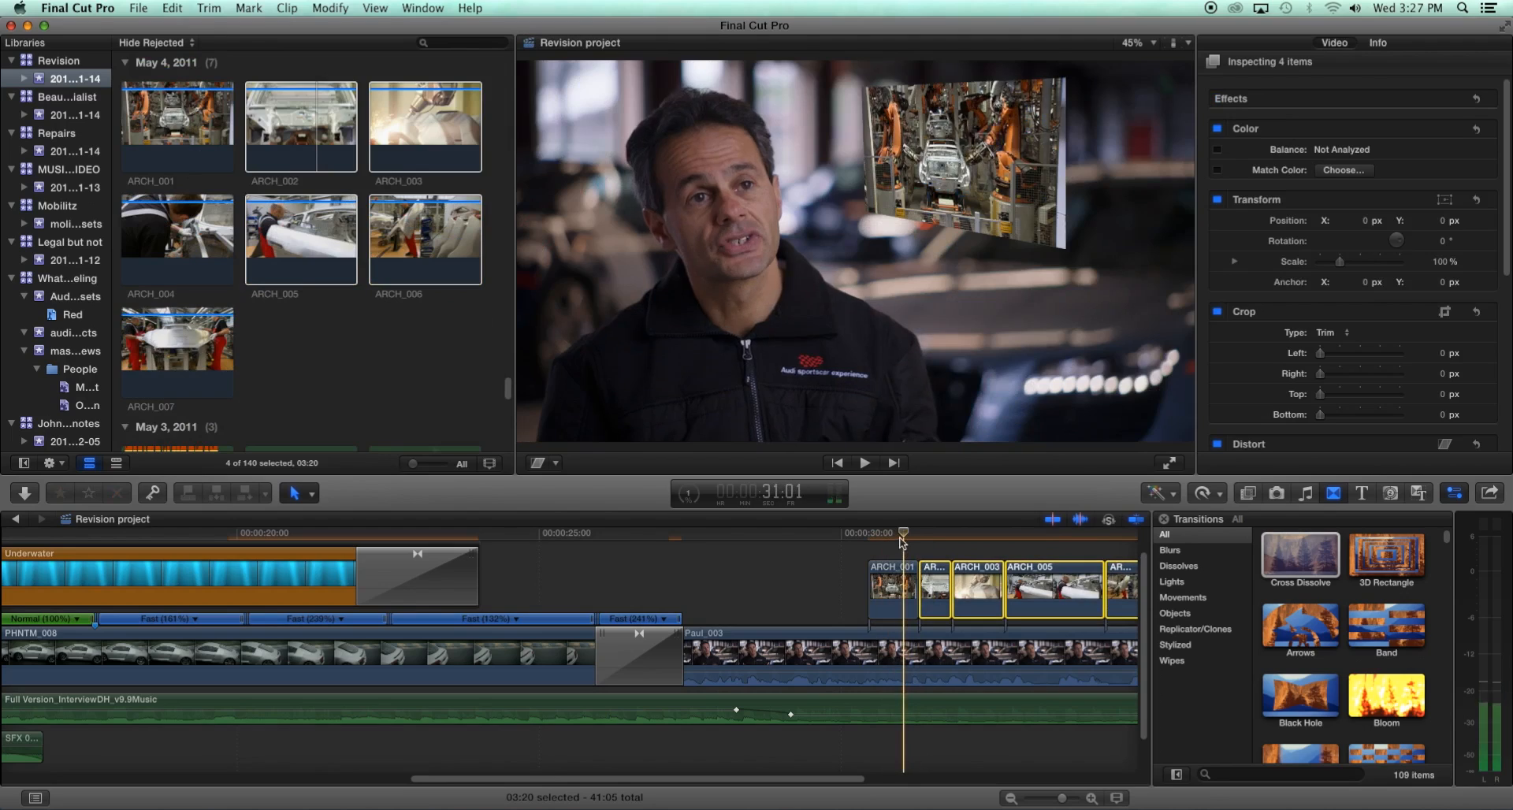
pyautogui.click(917, 536)
pyautogui.moveTo(930, 542); pyautogui.dragTo(892, 563)
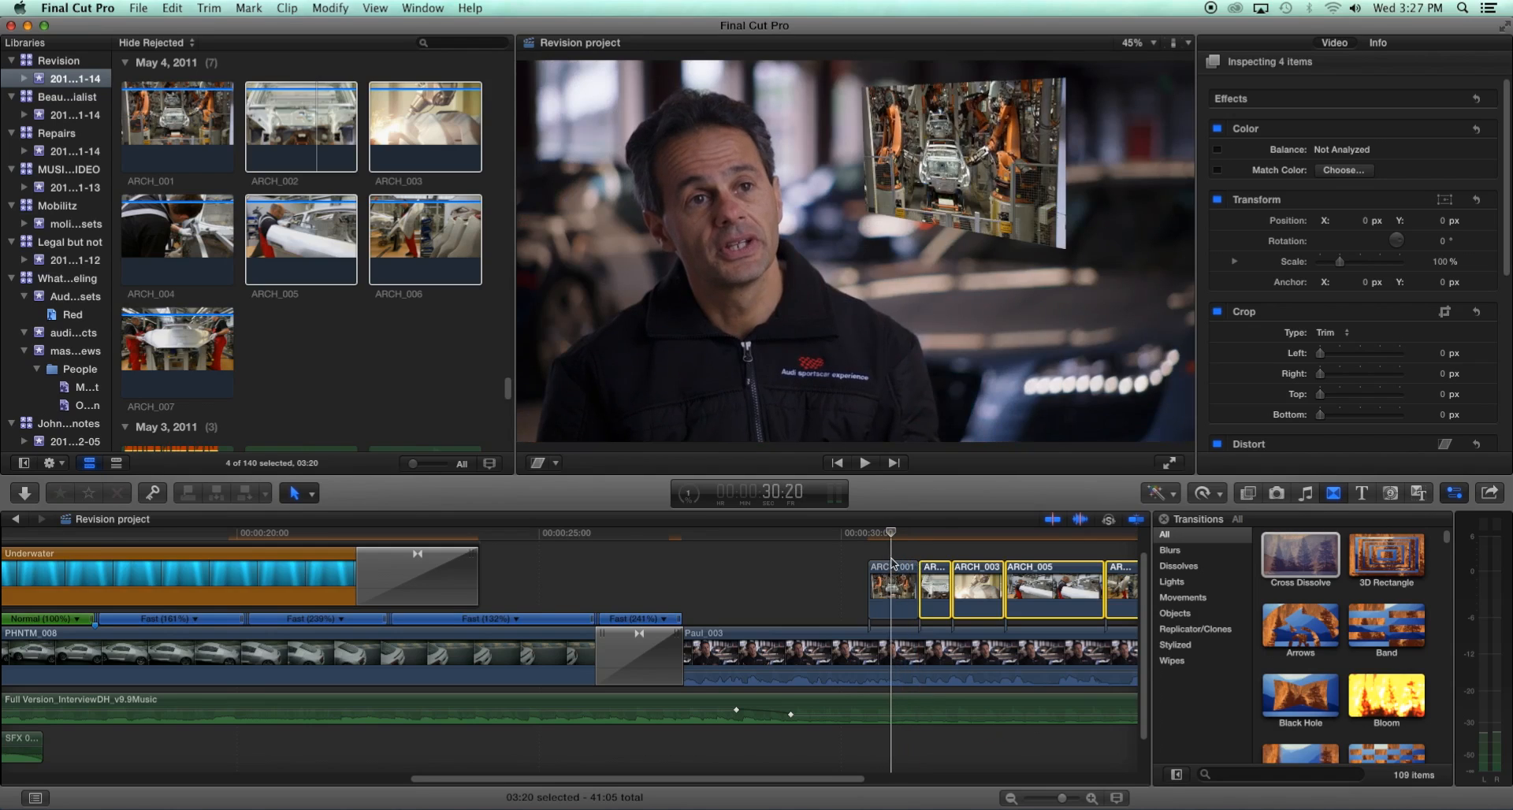
pyautogui.click(892, 564)
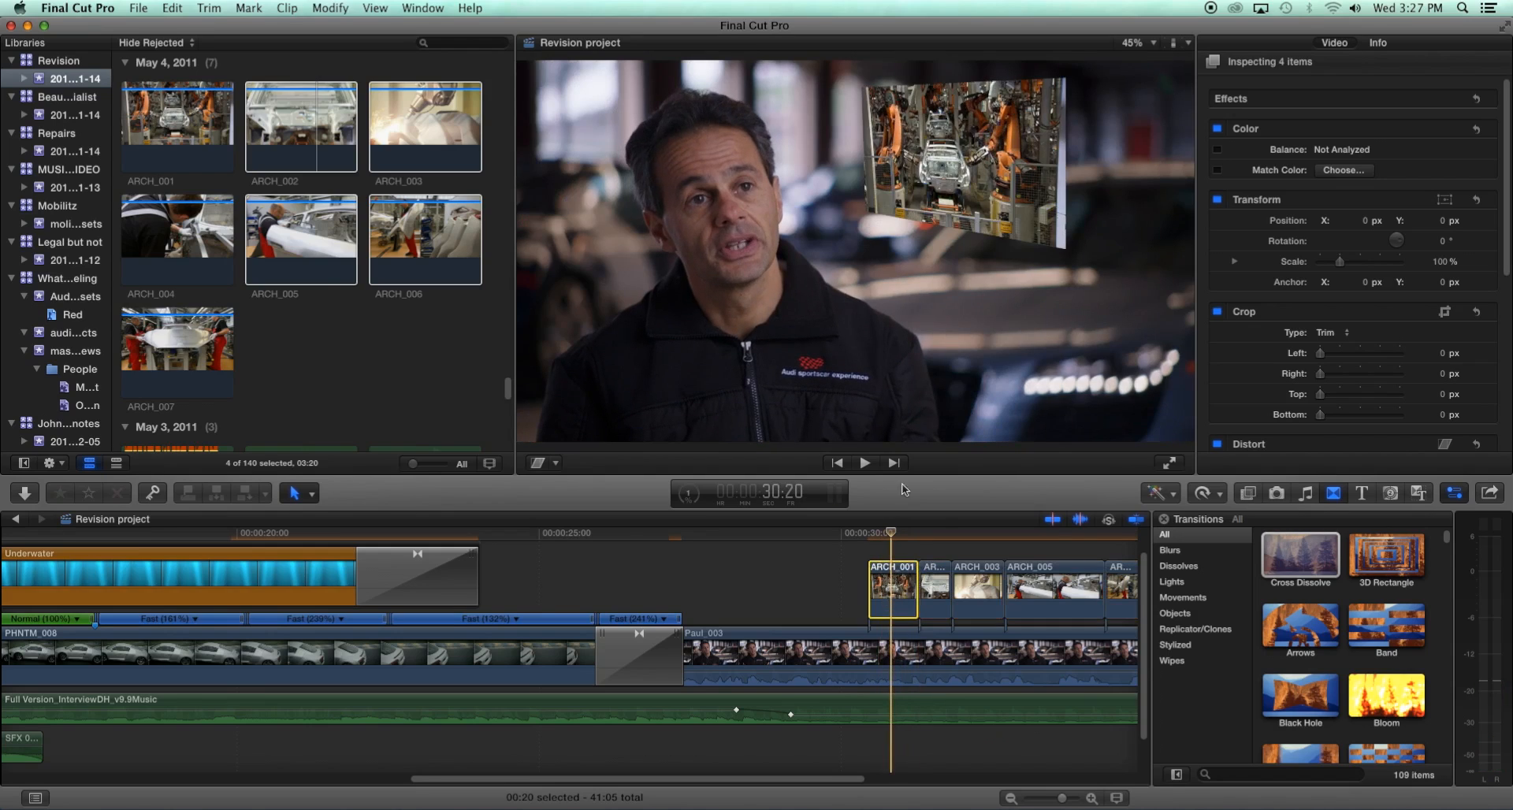
pyautogui.click(557, 467)
pyautogui.click(569, 482)
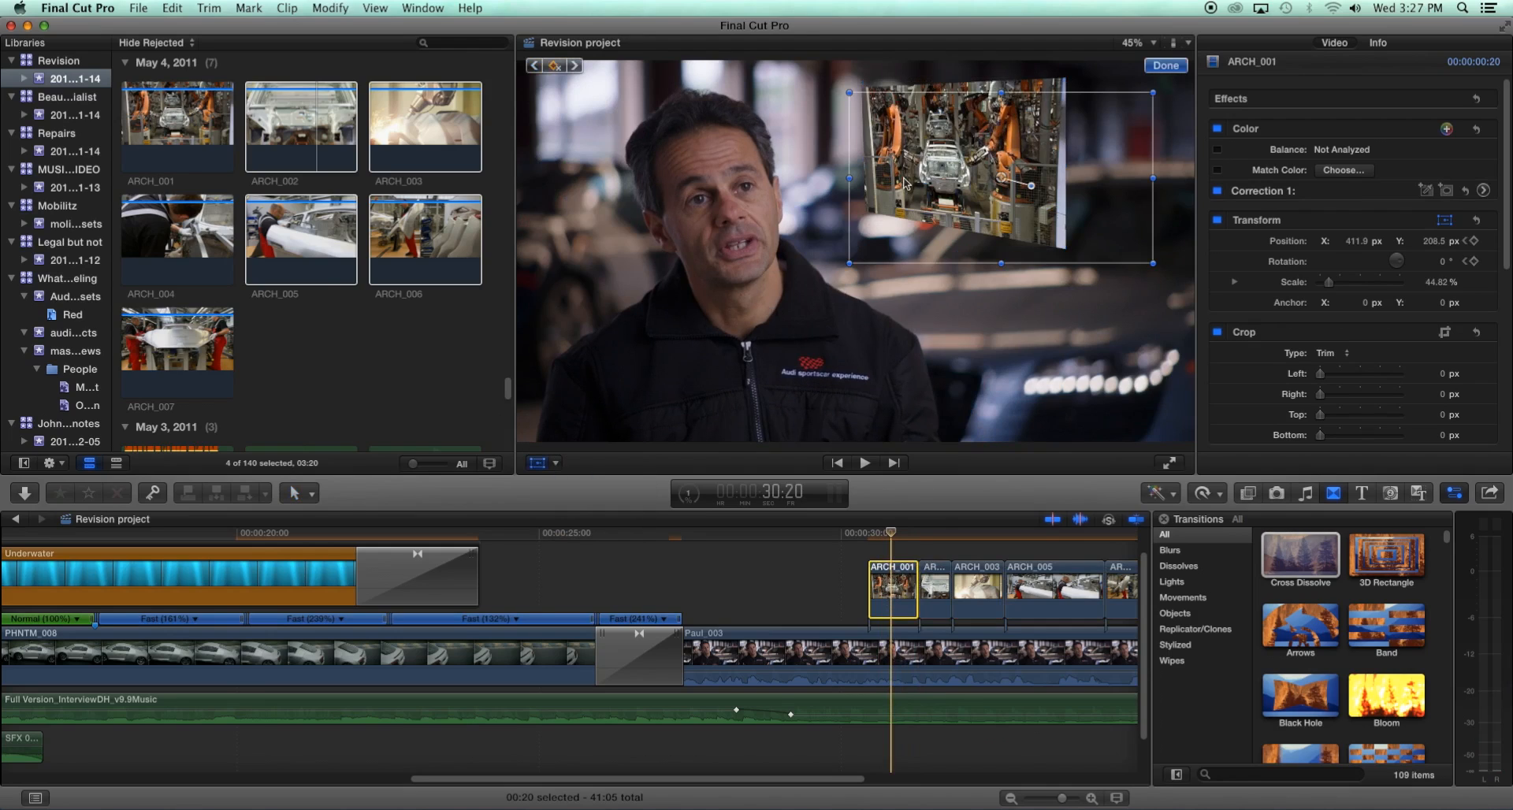
pyautogui.moveTo(1001, 185)
pyautogui.mouseDown()
pyautogui.moveTo(999, 227)
pyautogui.moveTo(1010, 206)
pyautogui.mouseUp()
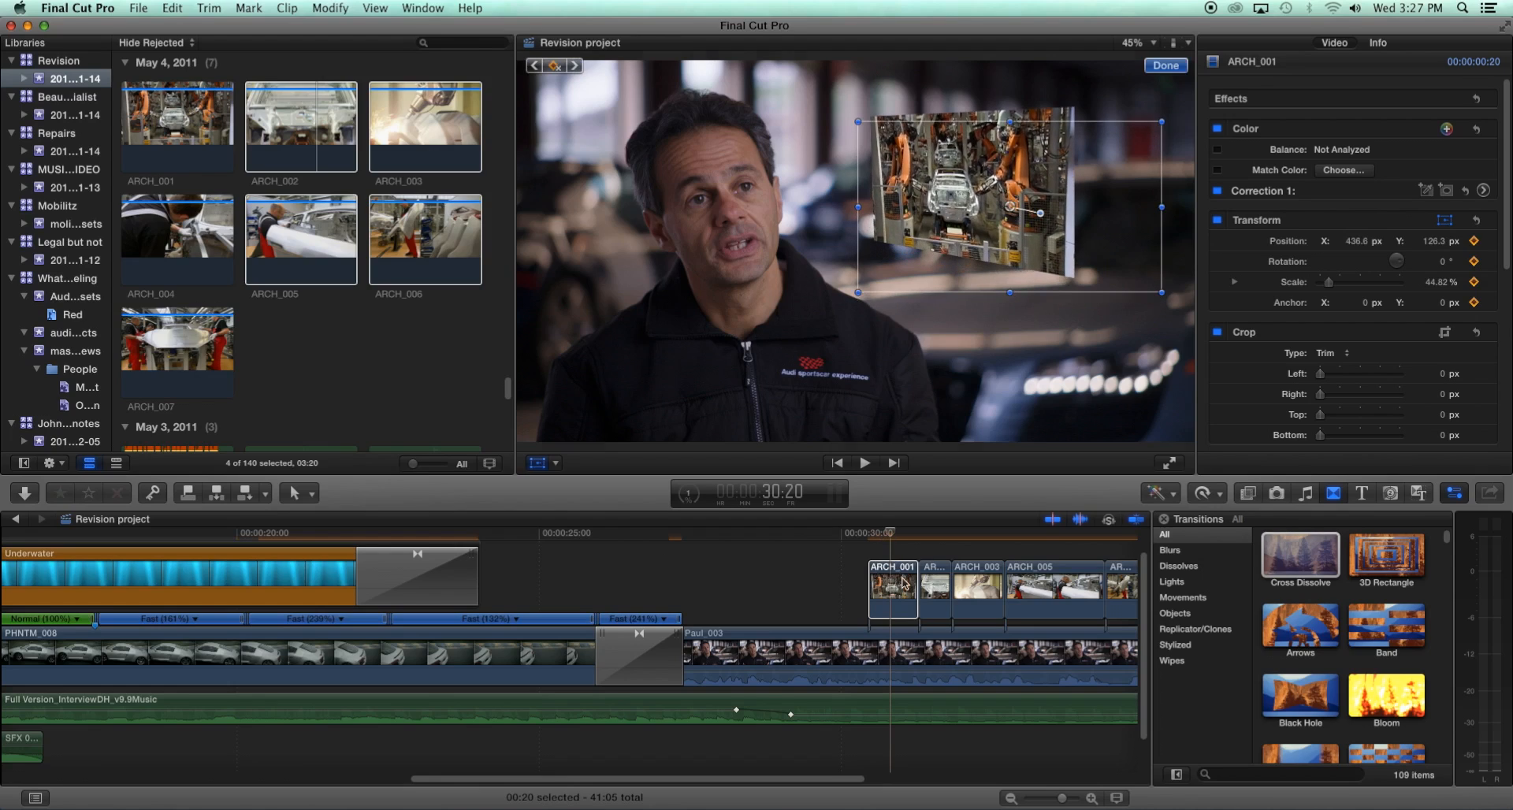
# - Select ARCH_001, then select the four newly connected clips following it
pyautogui.click(903, 582)
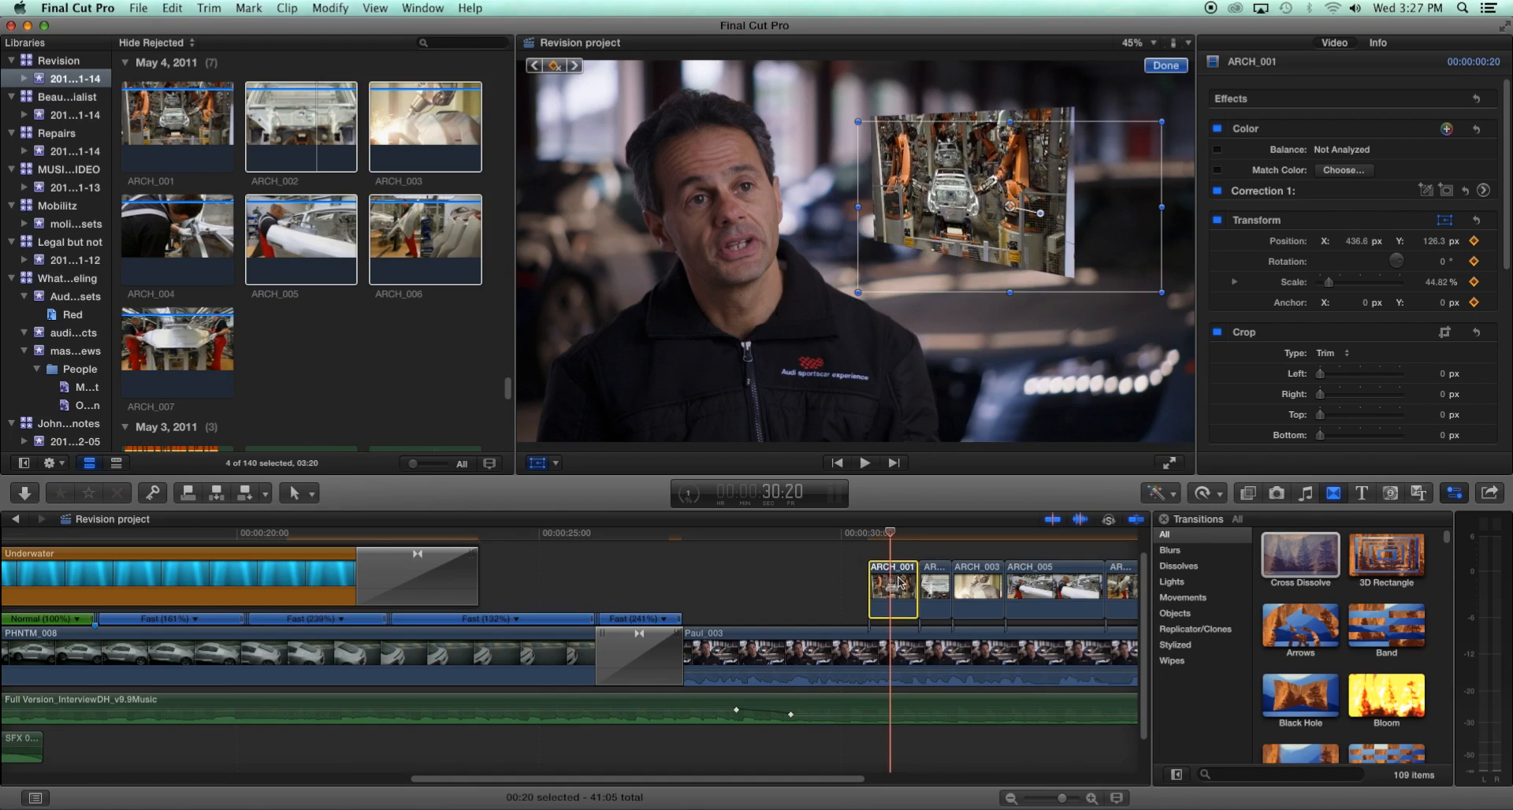
pyautogui.hscroll(5, 897, 583)
pyautogui.moveTo(799, 572); pyautogui.dragTo(533, 584)
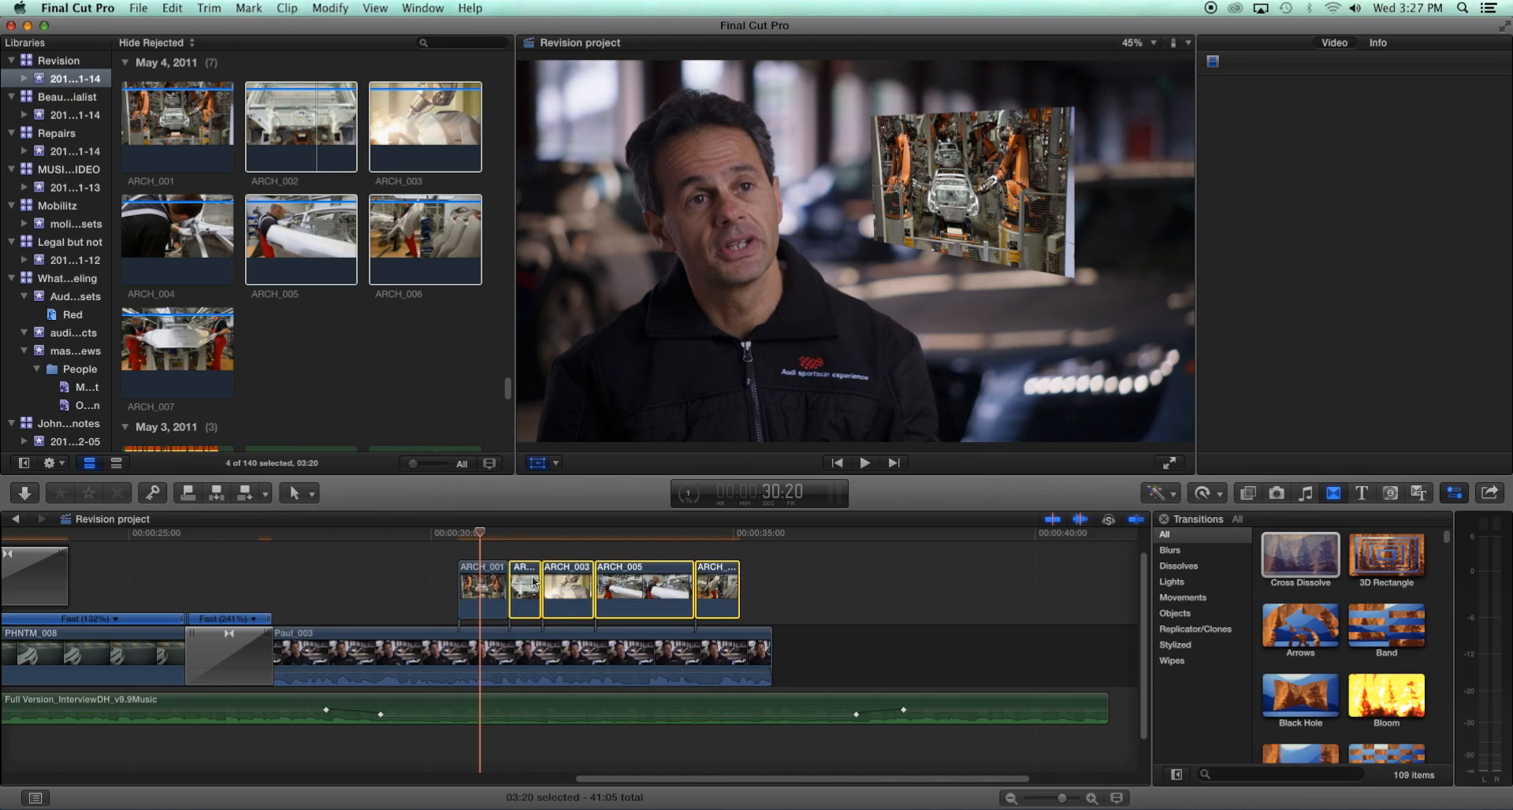
pyautogui.click(171, 10)
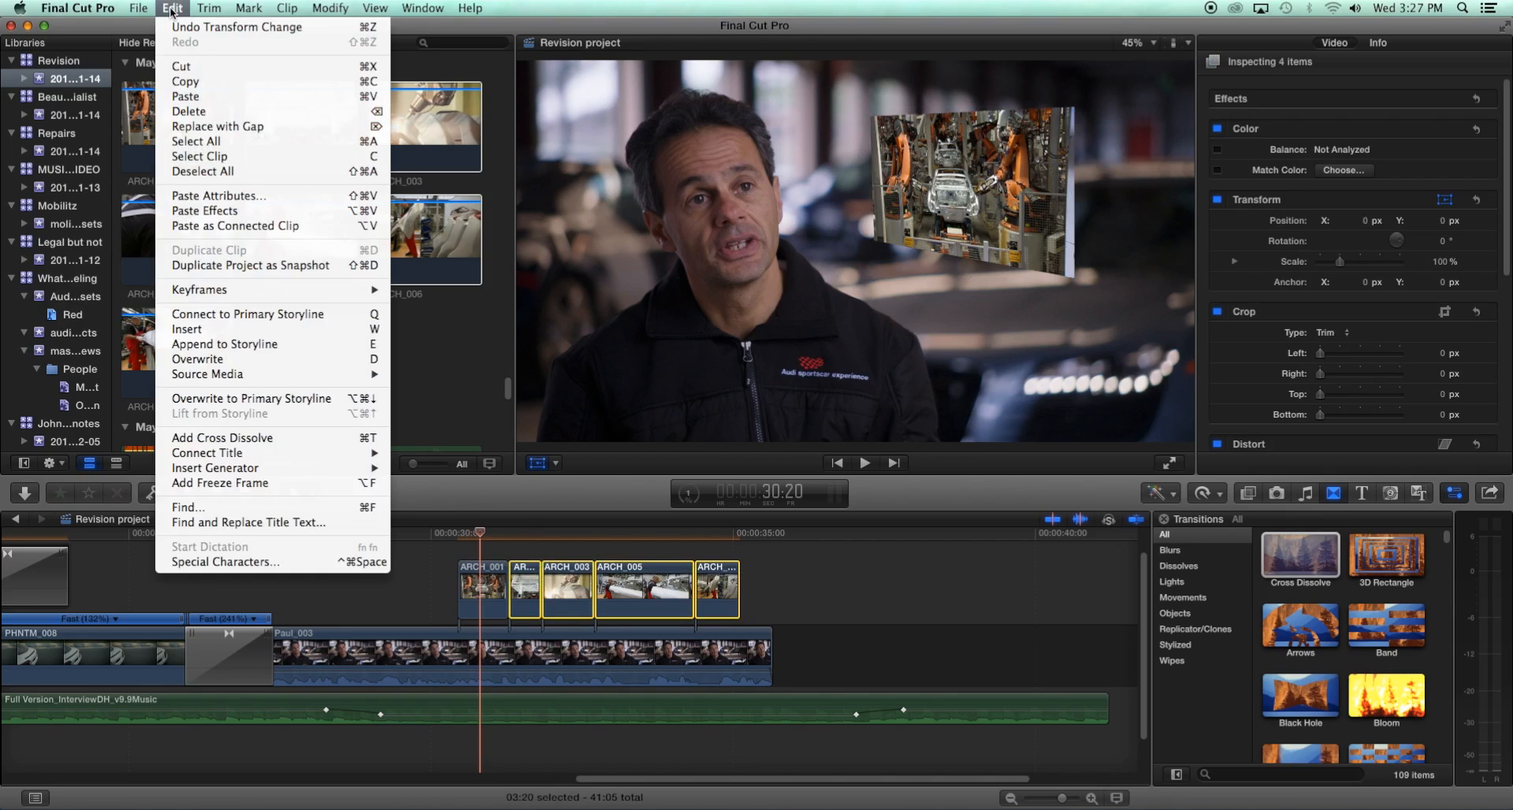
pyautogui.click(201, 197)
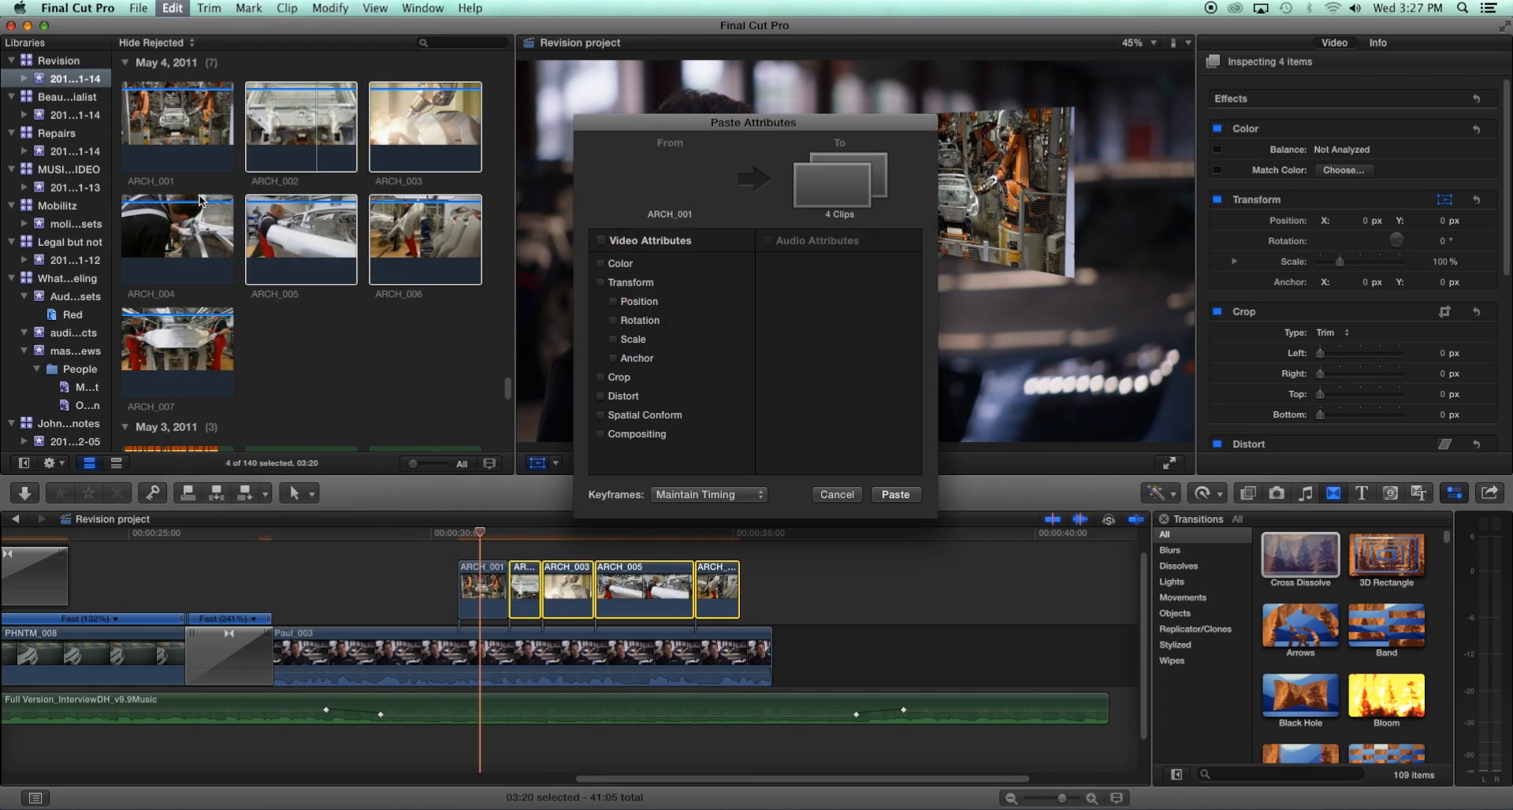
pyautogui.click(834, 495)
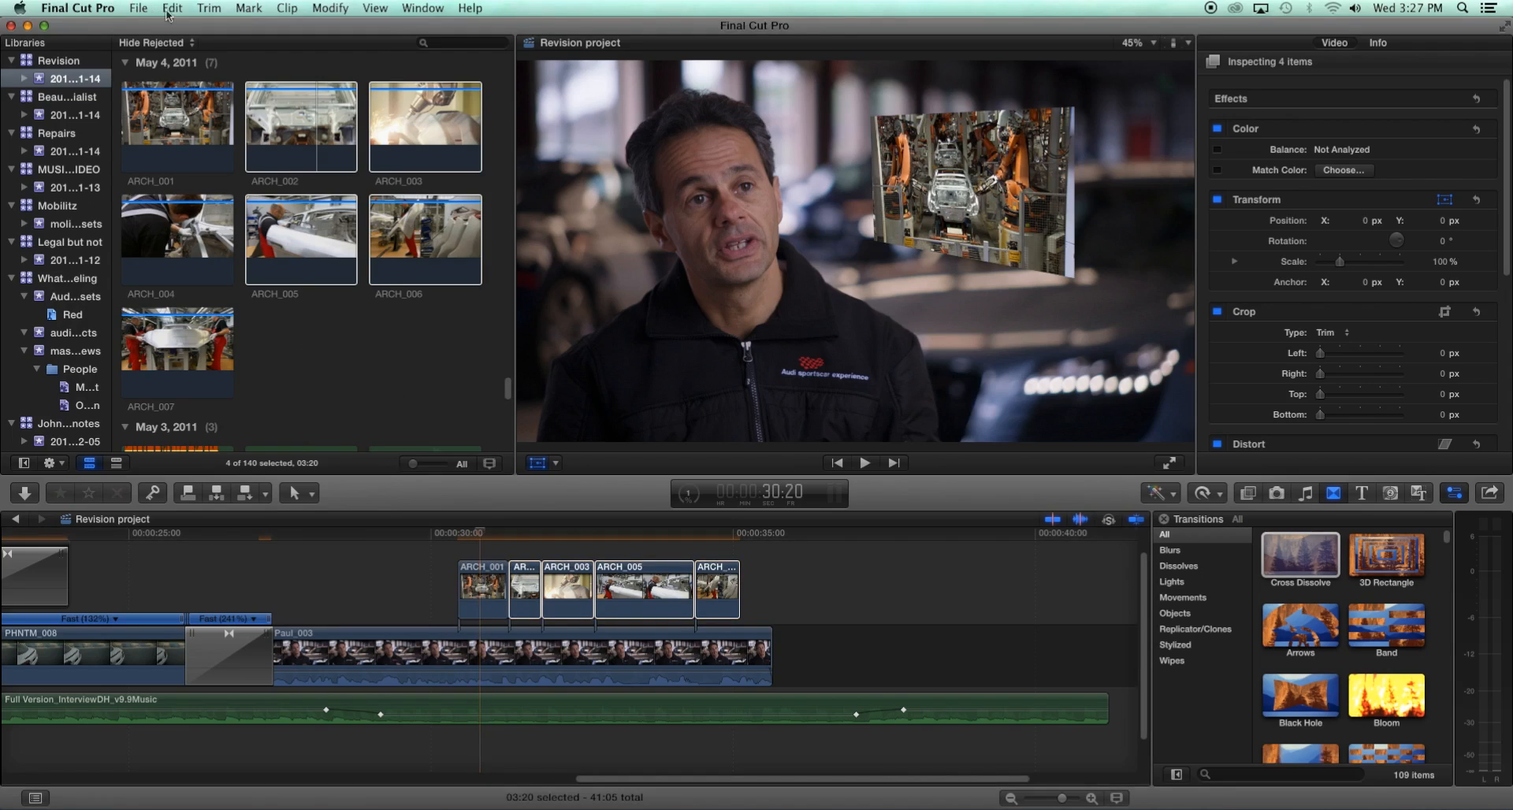
# - Paste all video attributes from ARCH_001 onto the four selected clips
pyautogui.click(174, 9)
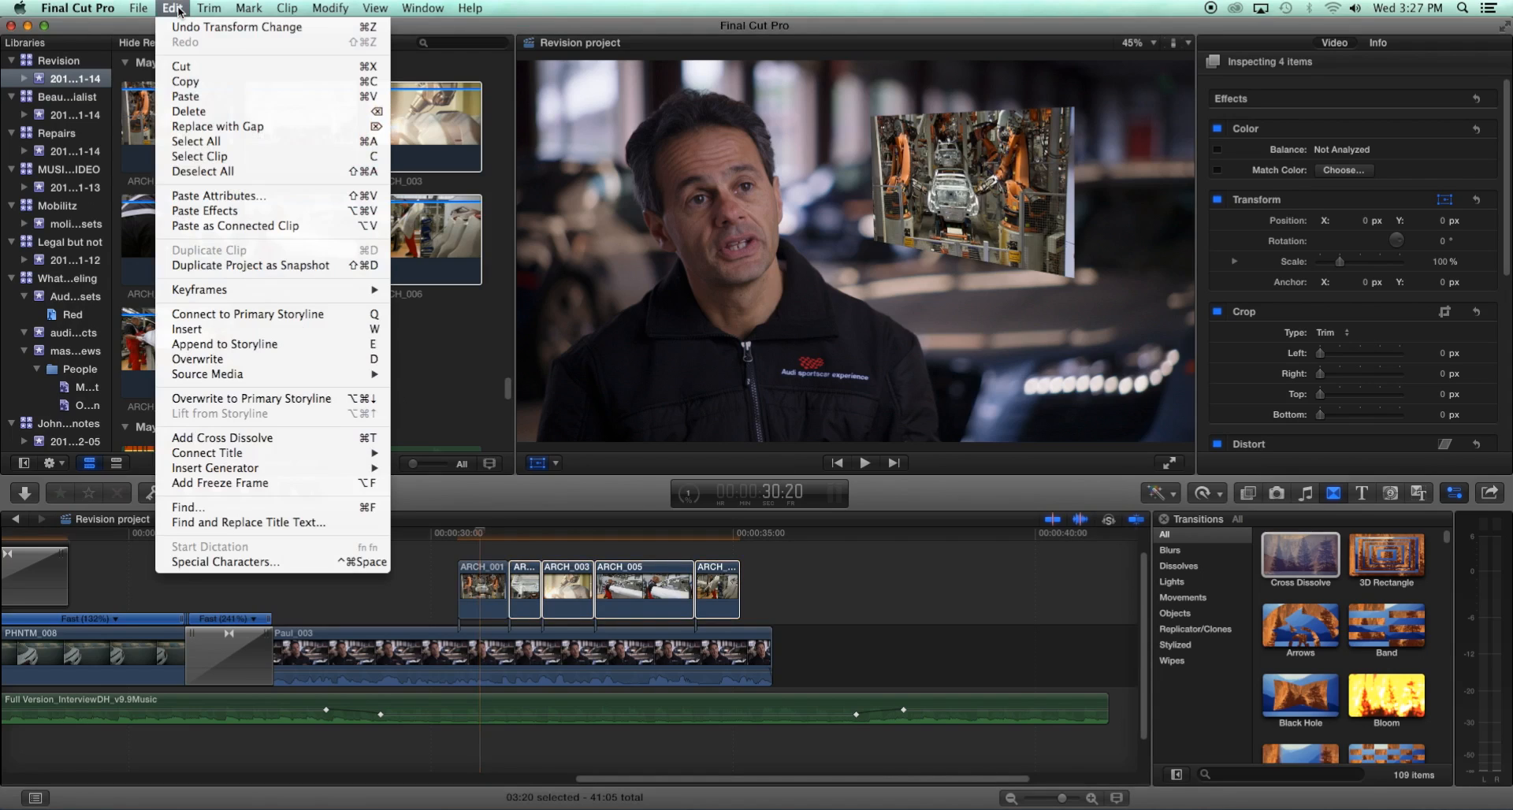
pyautogui.click(190, 202)
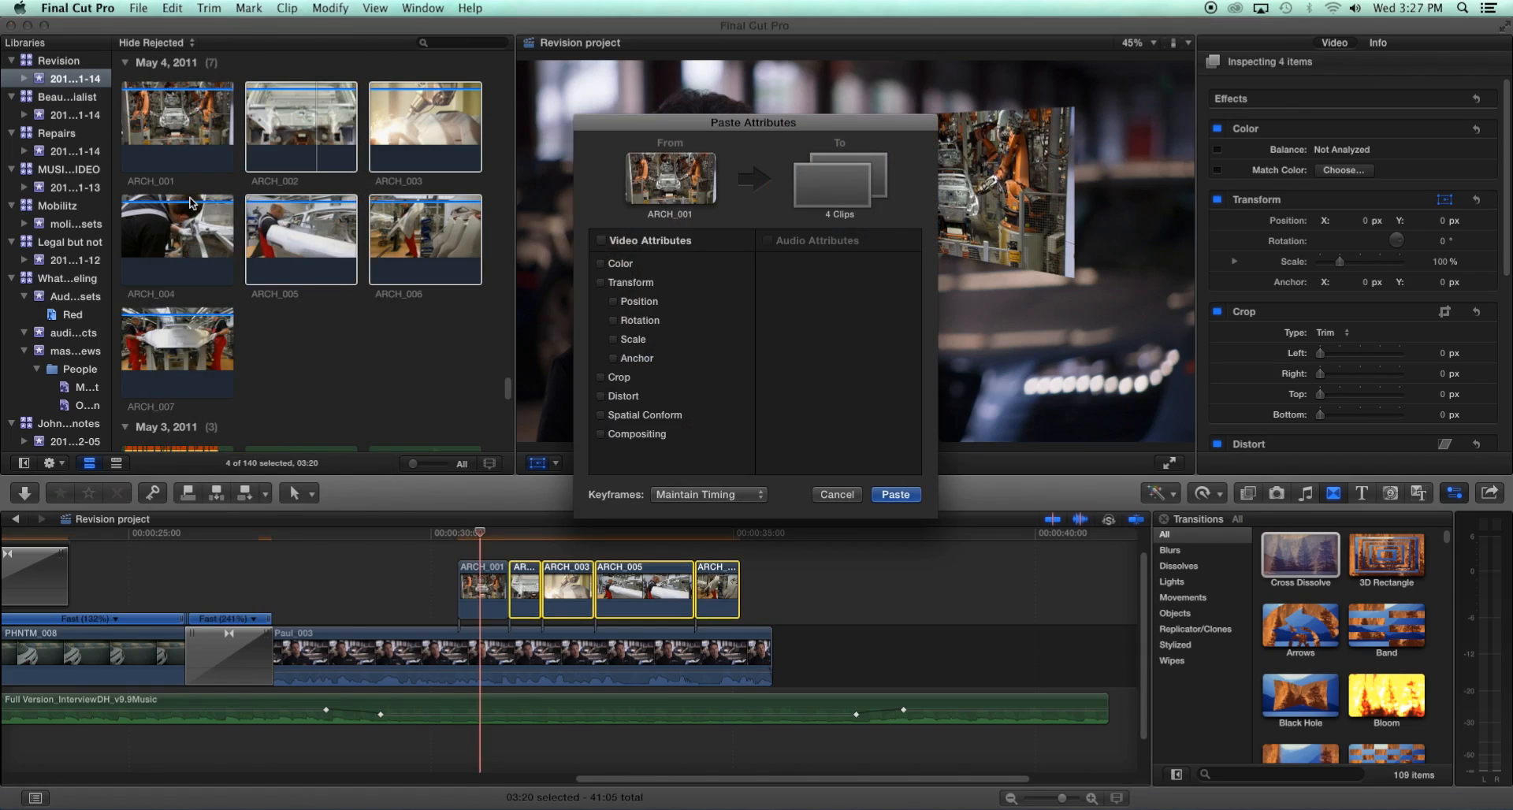
pyautogui.click(603, 240)
pyautogui.click(889, 494)
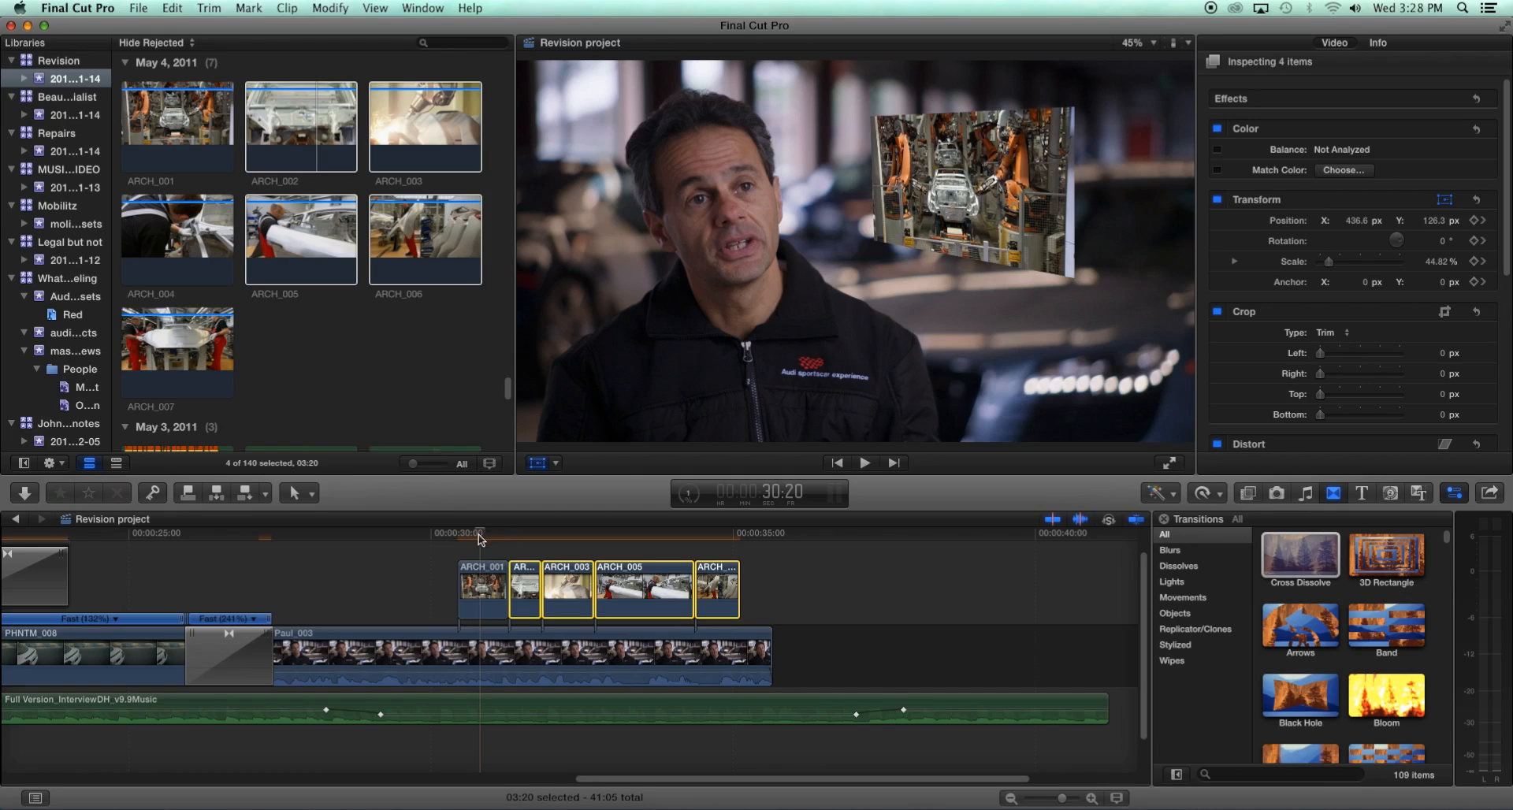
# - Select all five ARCH clips above the interview and nest them into a new compound clip with the default name
pyautogui.moveTo(467, 539); pyautogui.dragTo(716, 549)
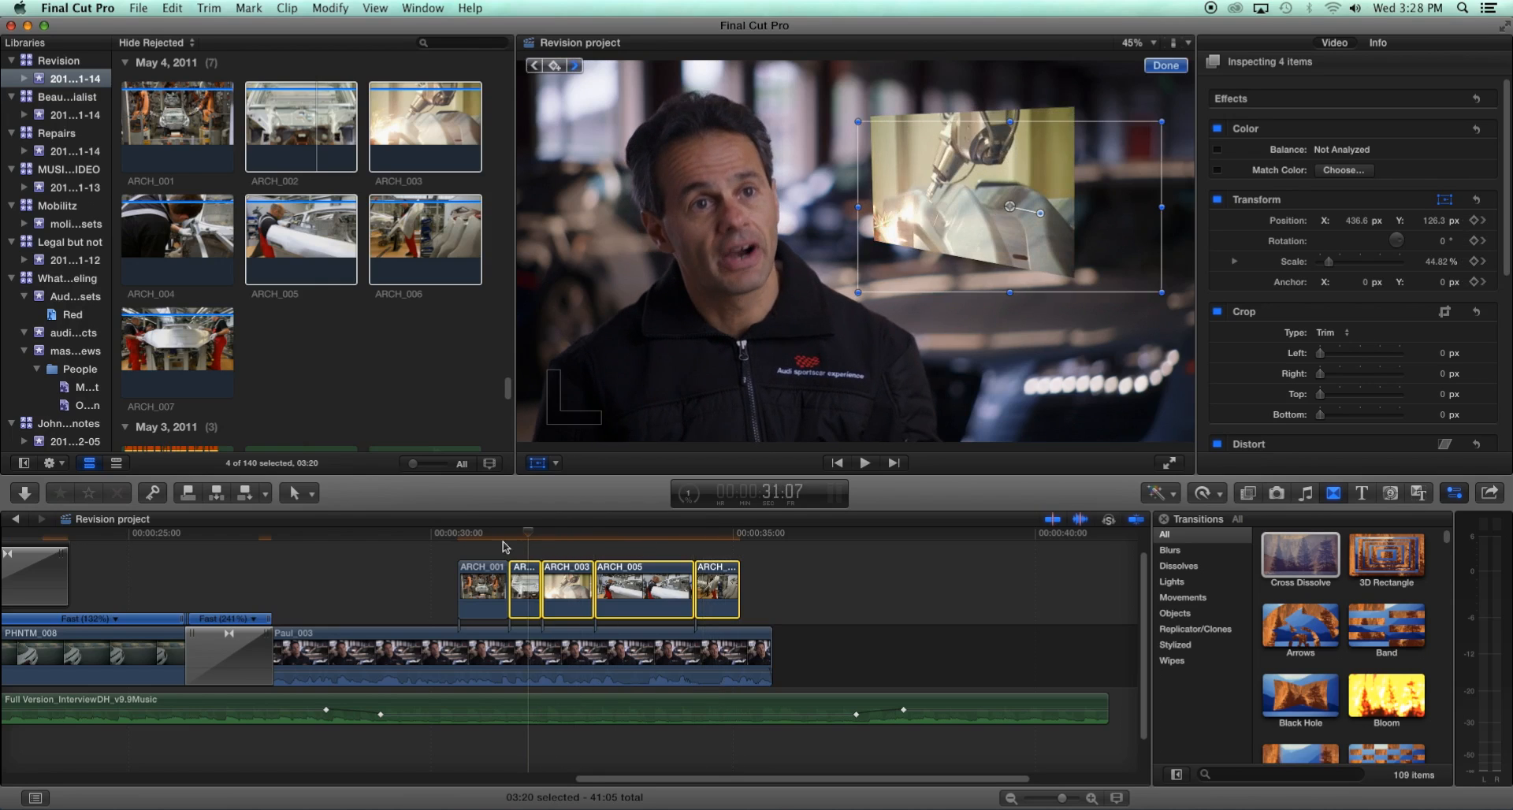
pyautogui.click(456, 546)
pyautogui.moveTo(455, 546); pyautogui.dragTo(480, 563)
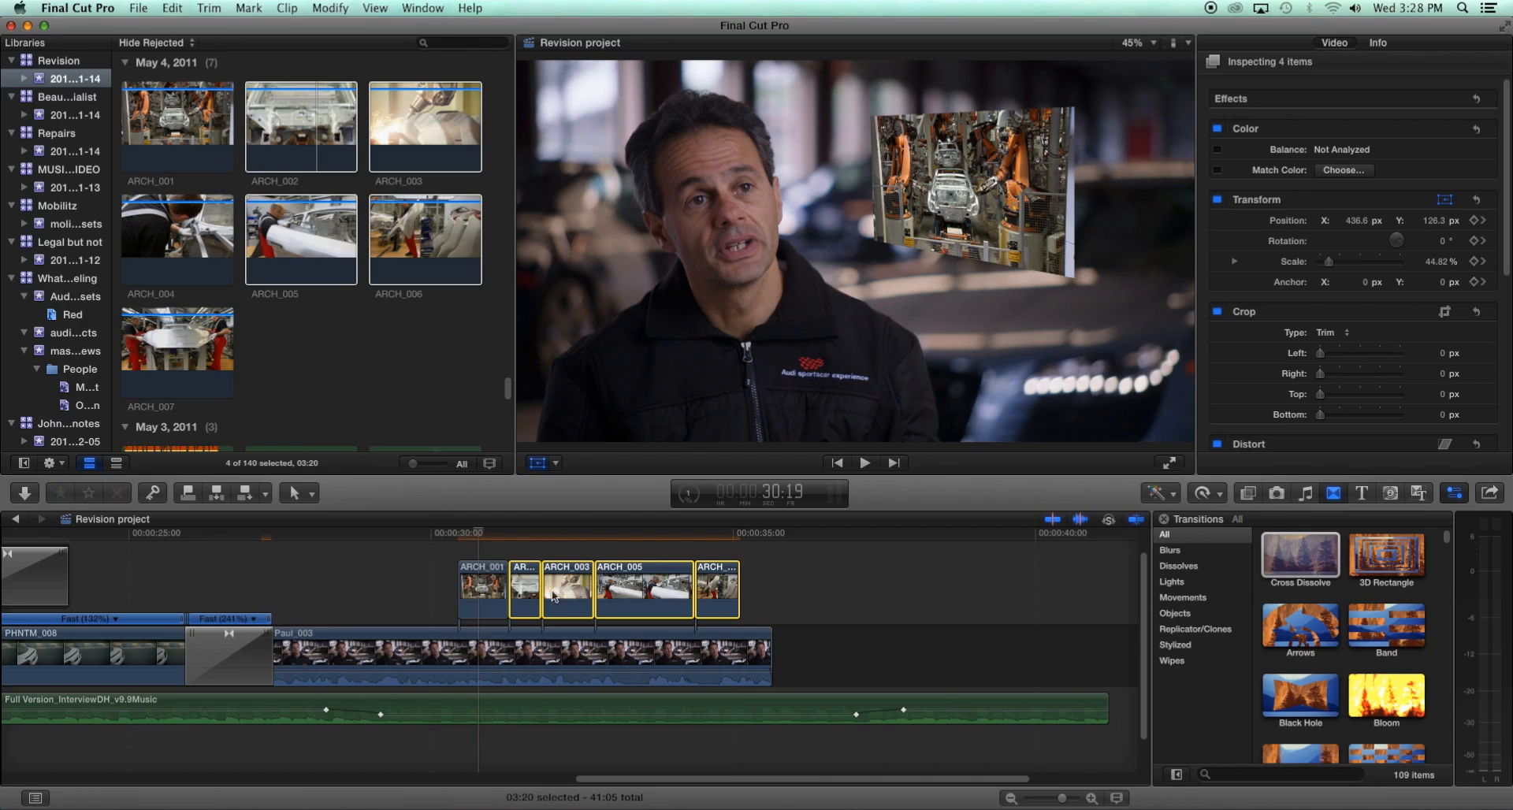
pyautogui.moveTo(389, 577); pyautogui.dragTo(675, 579)
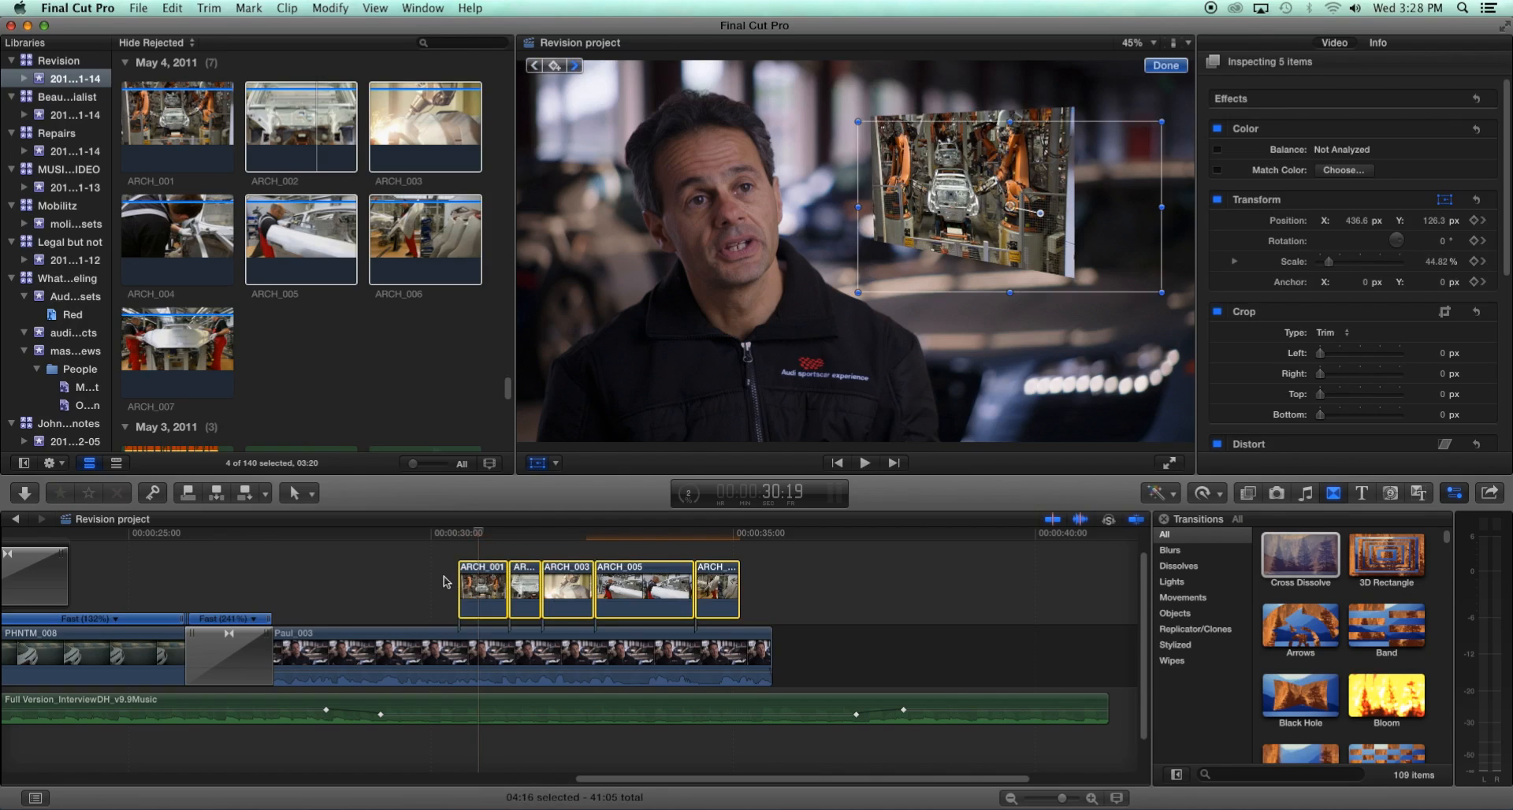
pyautogui.rightClick(480, 584)
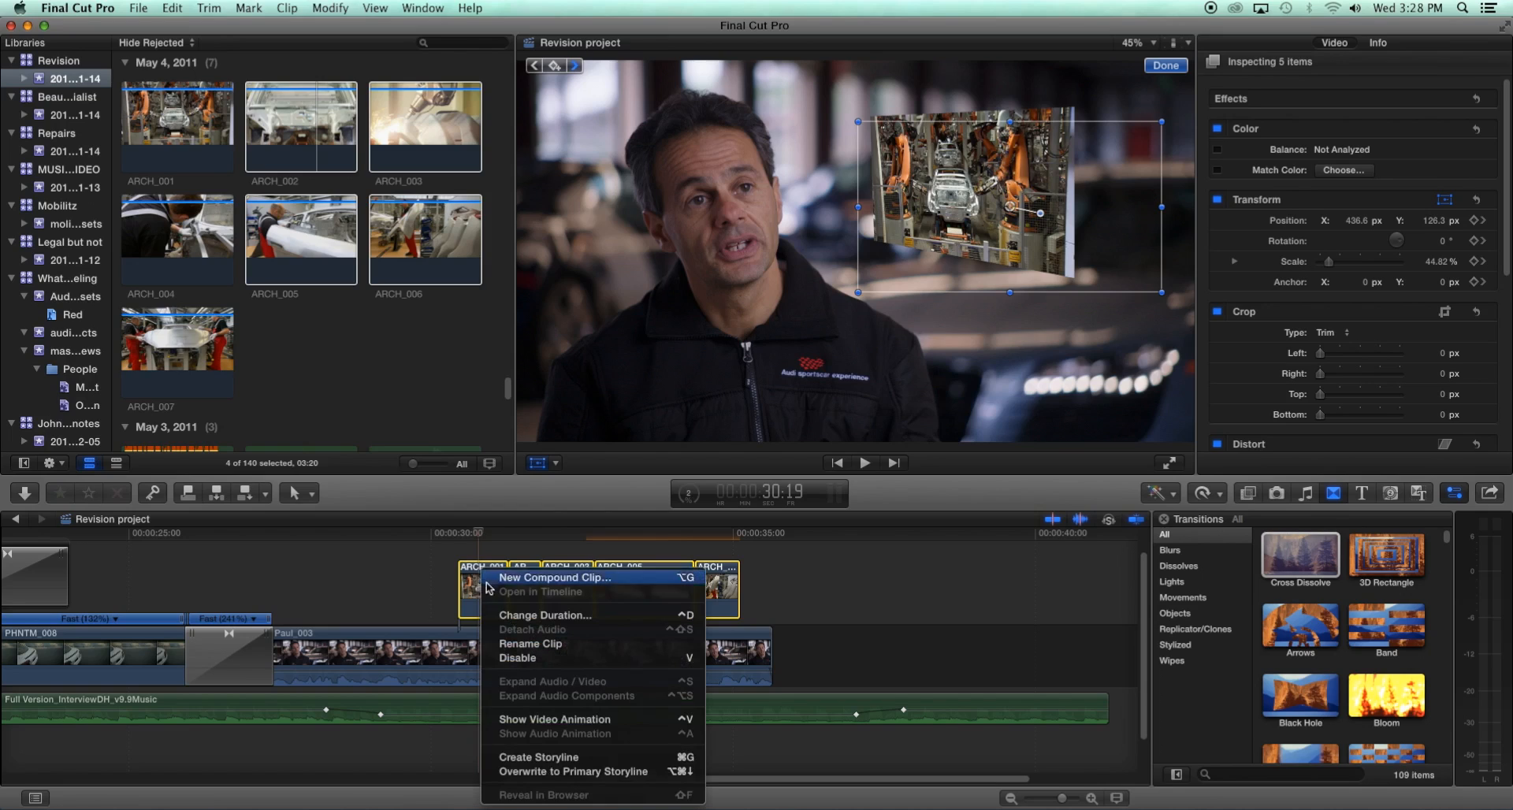
pyautogui.click(516, 579)
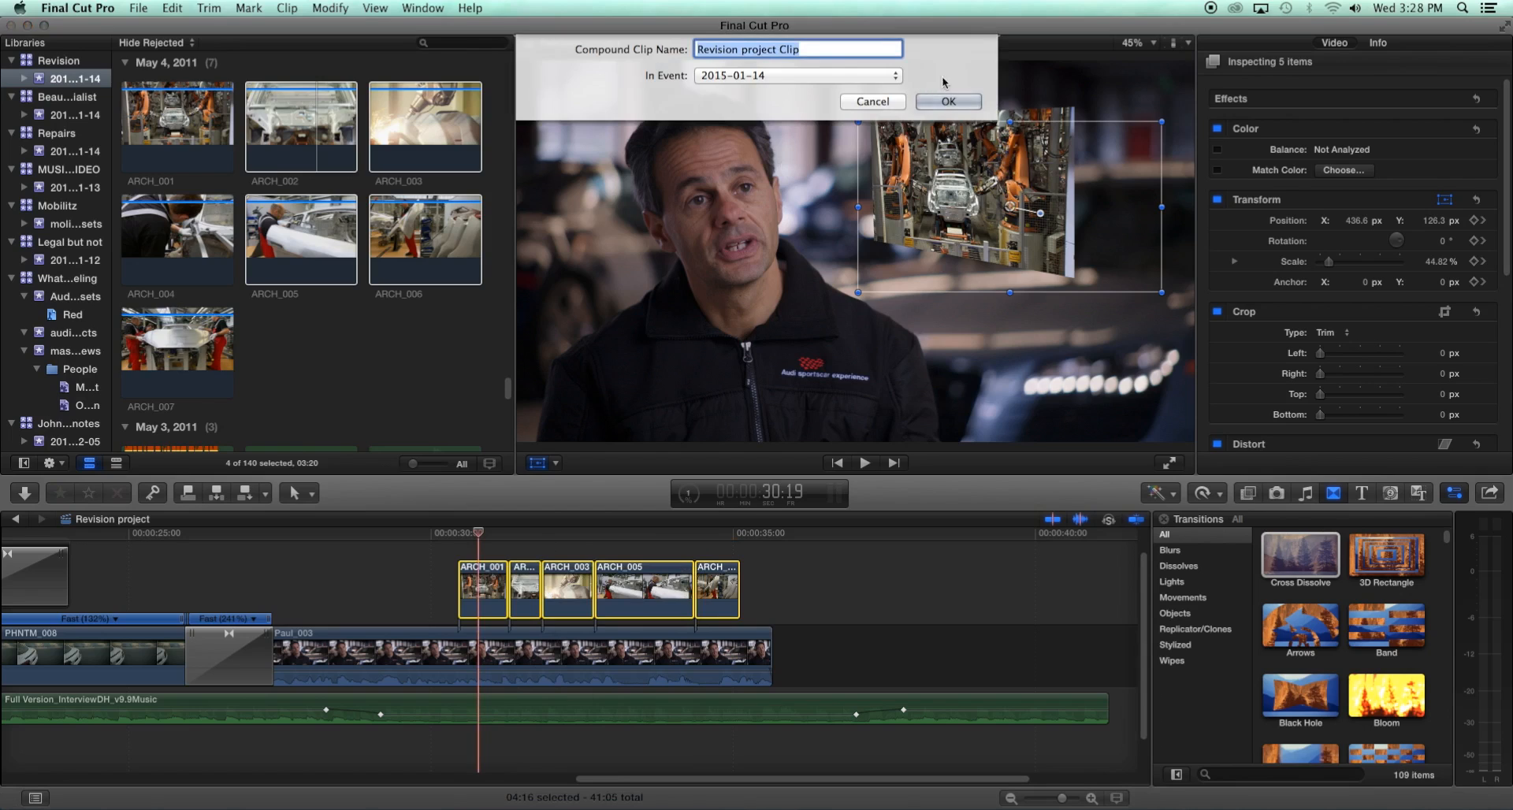
pyautogui.click(948, 100)
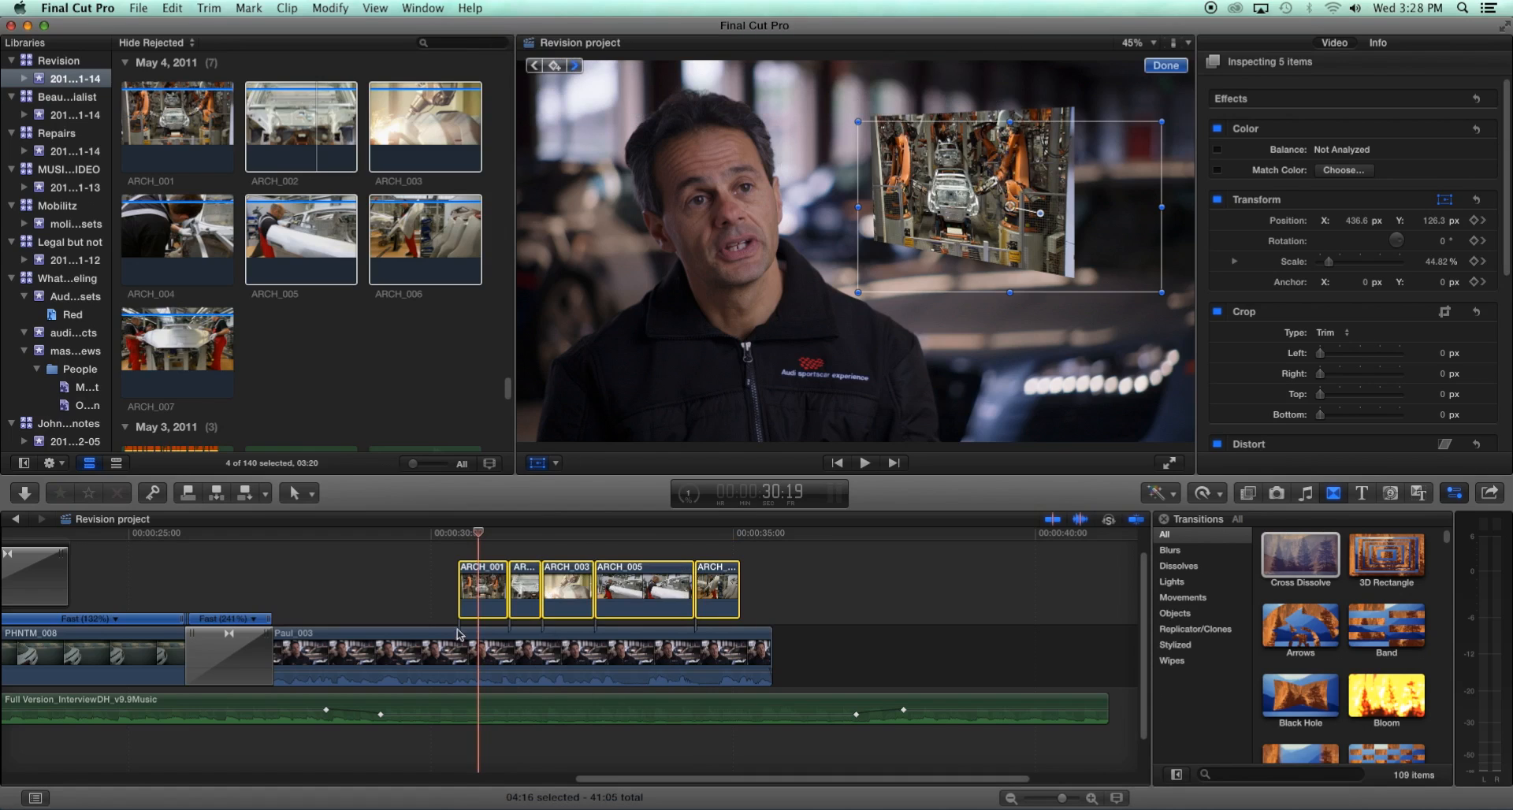
# - Add Cross Dissolve transitions to both ends of the compound clip and shorten the ending dissolve
pyautogui.moveTo(473, 539); pyautogui.dragTo(536, 574)
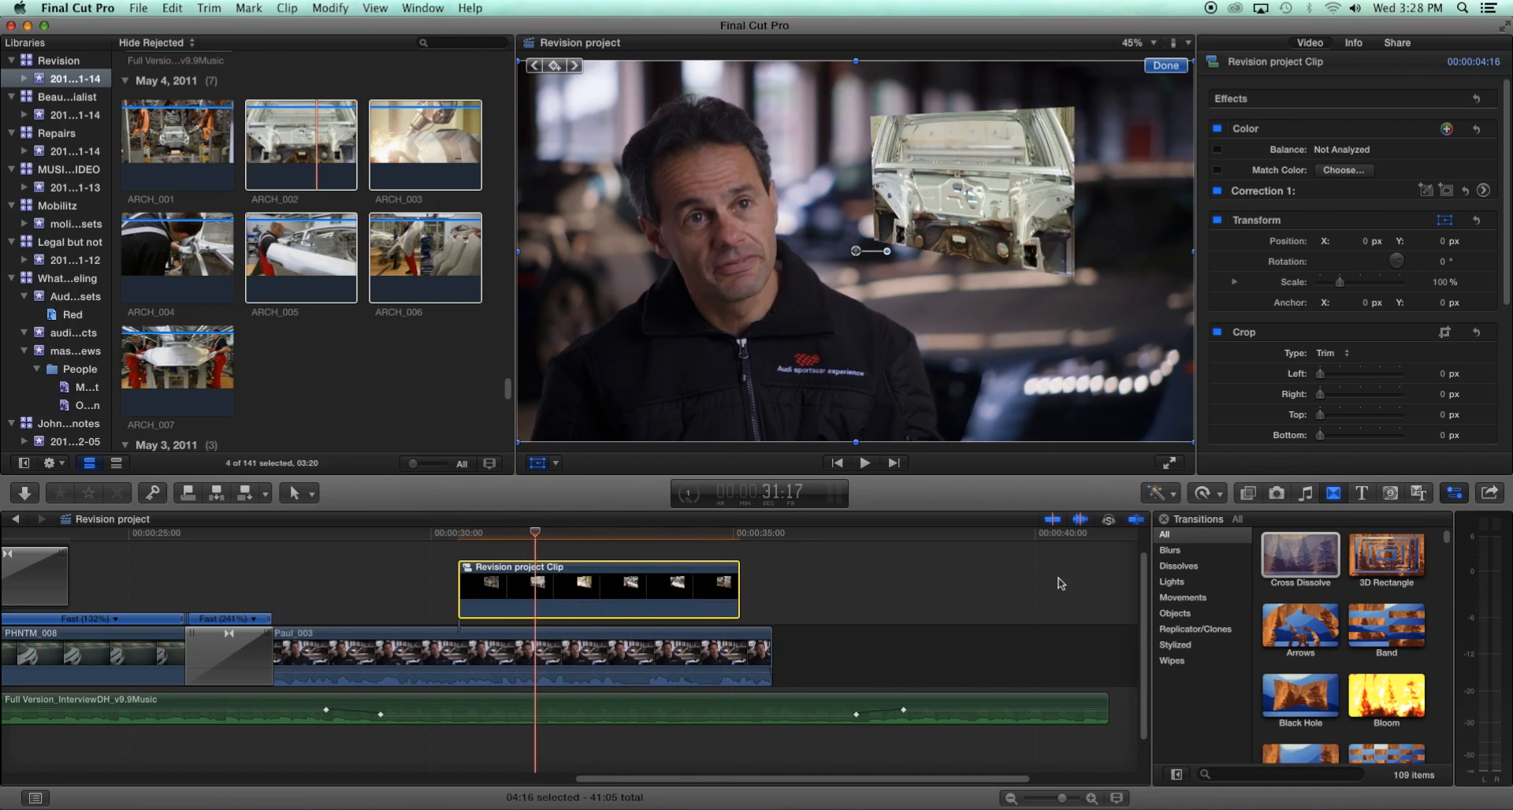
pyautogui.moveTo(1274, 559); pyautogui.dragTo(492, 585)
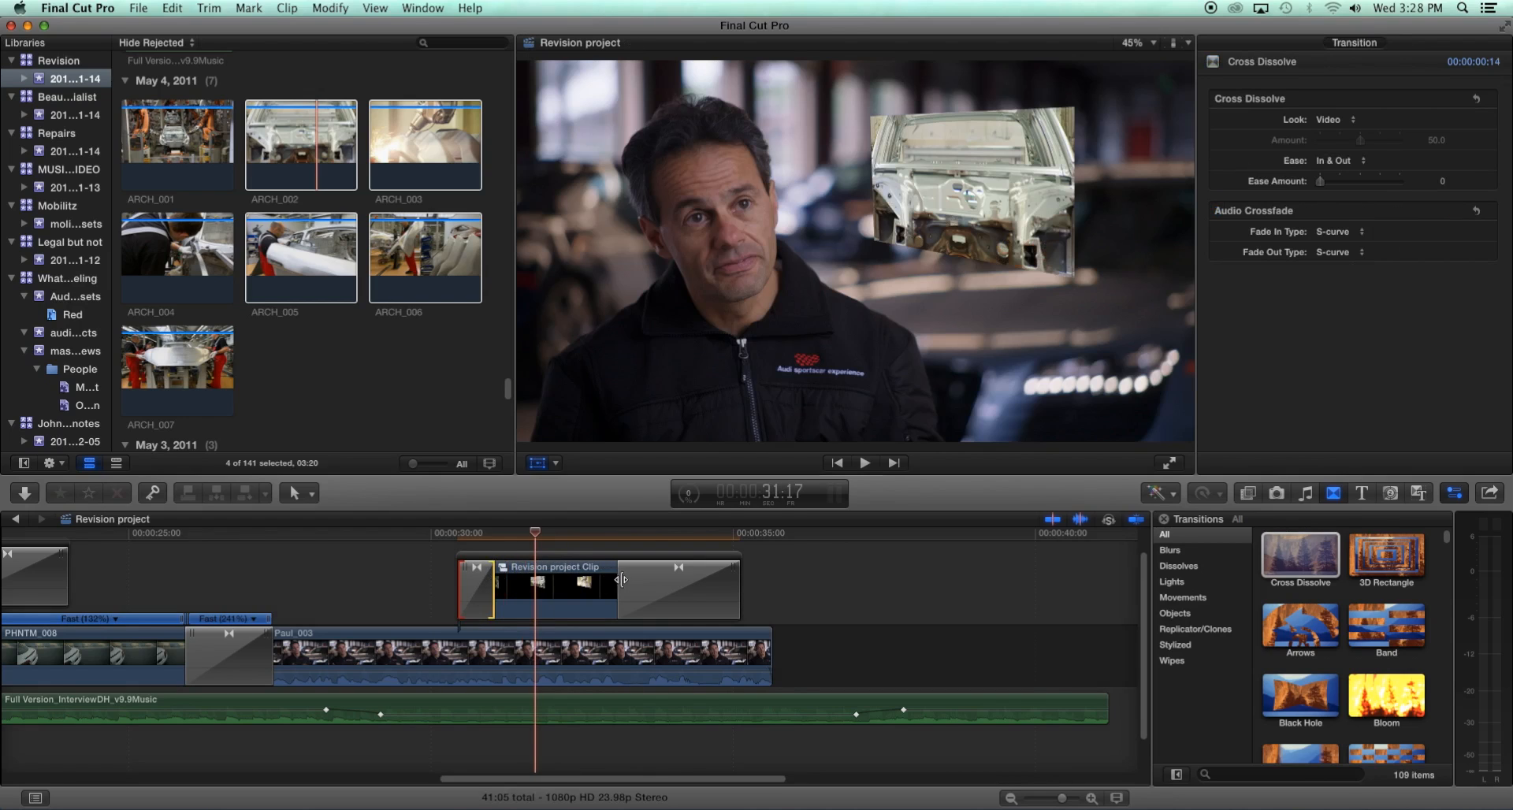
pyautogui.moveTo(622, 581); pyautogui.dragTo(709, 586)
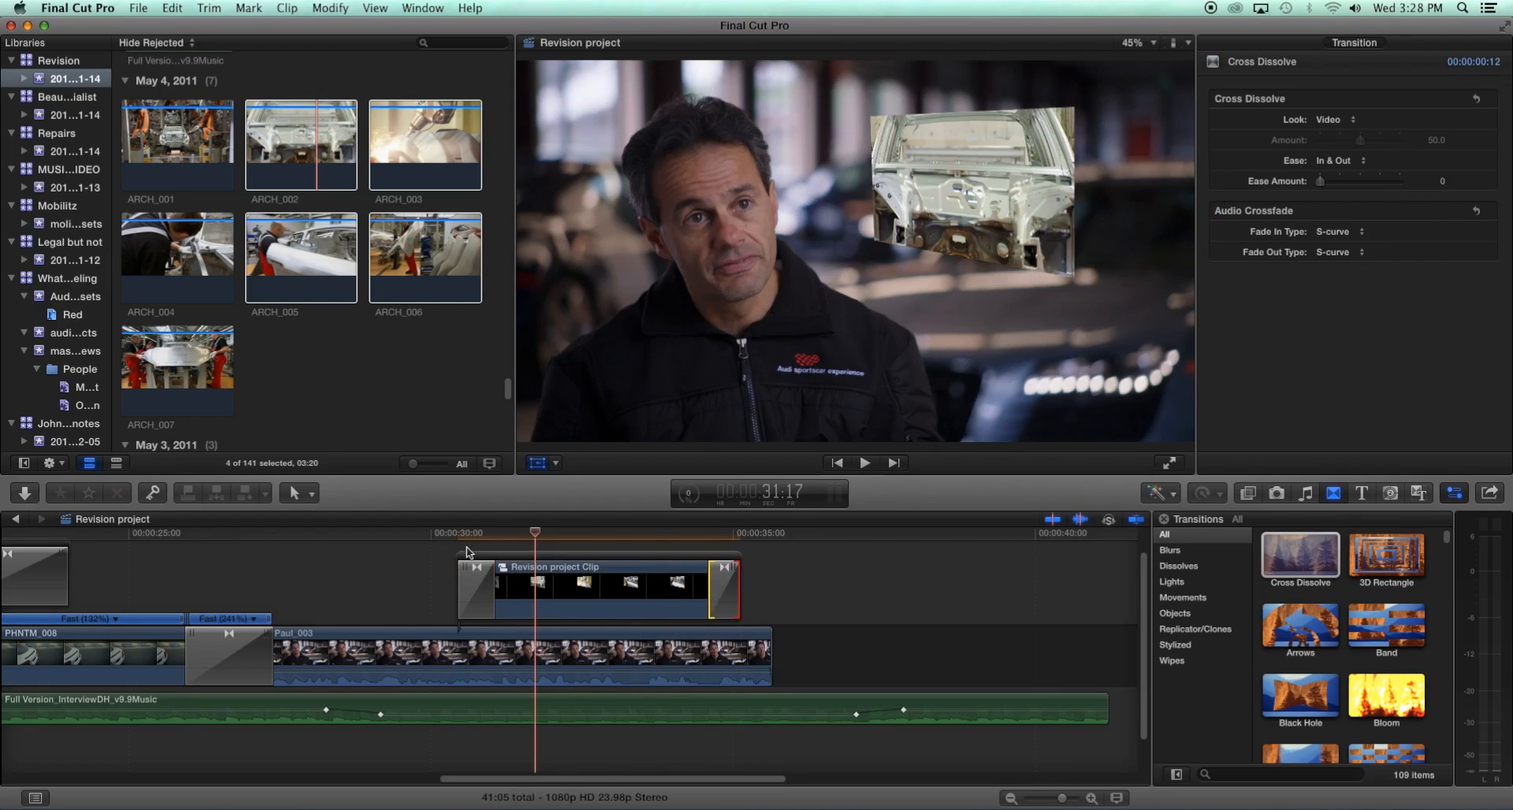
# - Play back the timeline from just before the compound clip inset
pyautogui.click(438, 534)
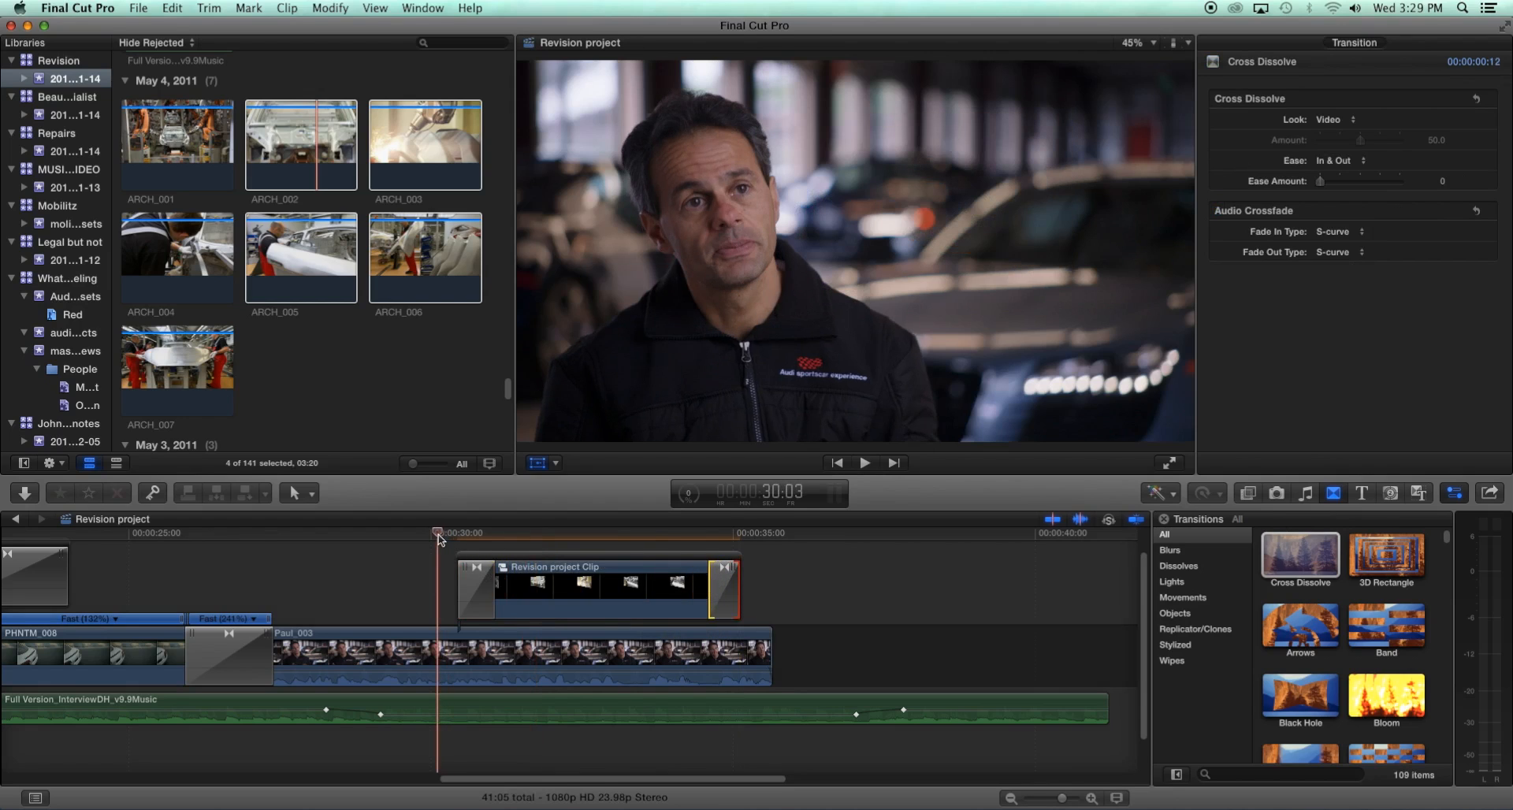
pyautogui.press('space')
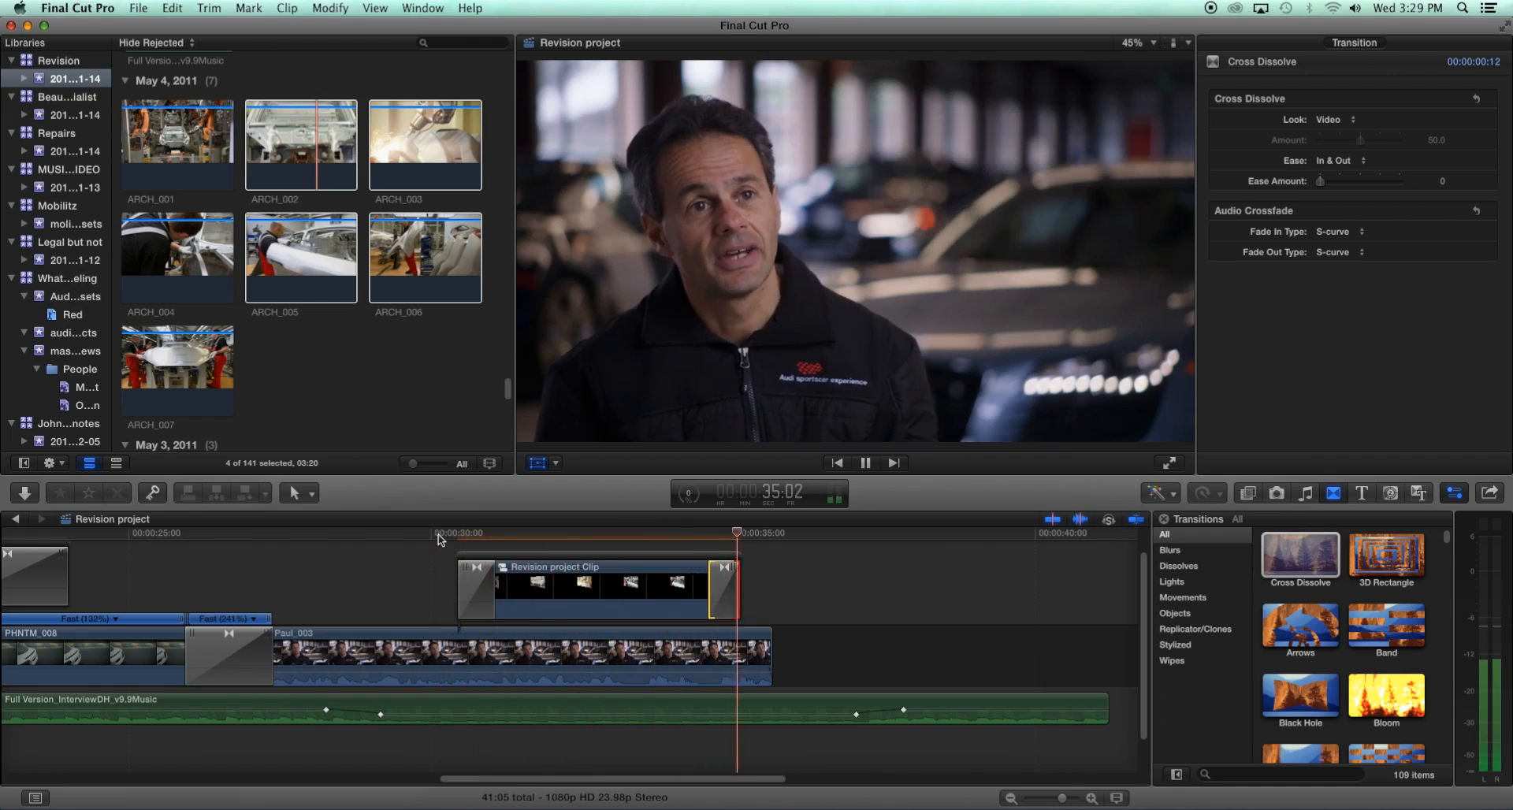
pyautogui.press('space')
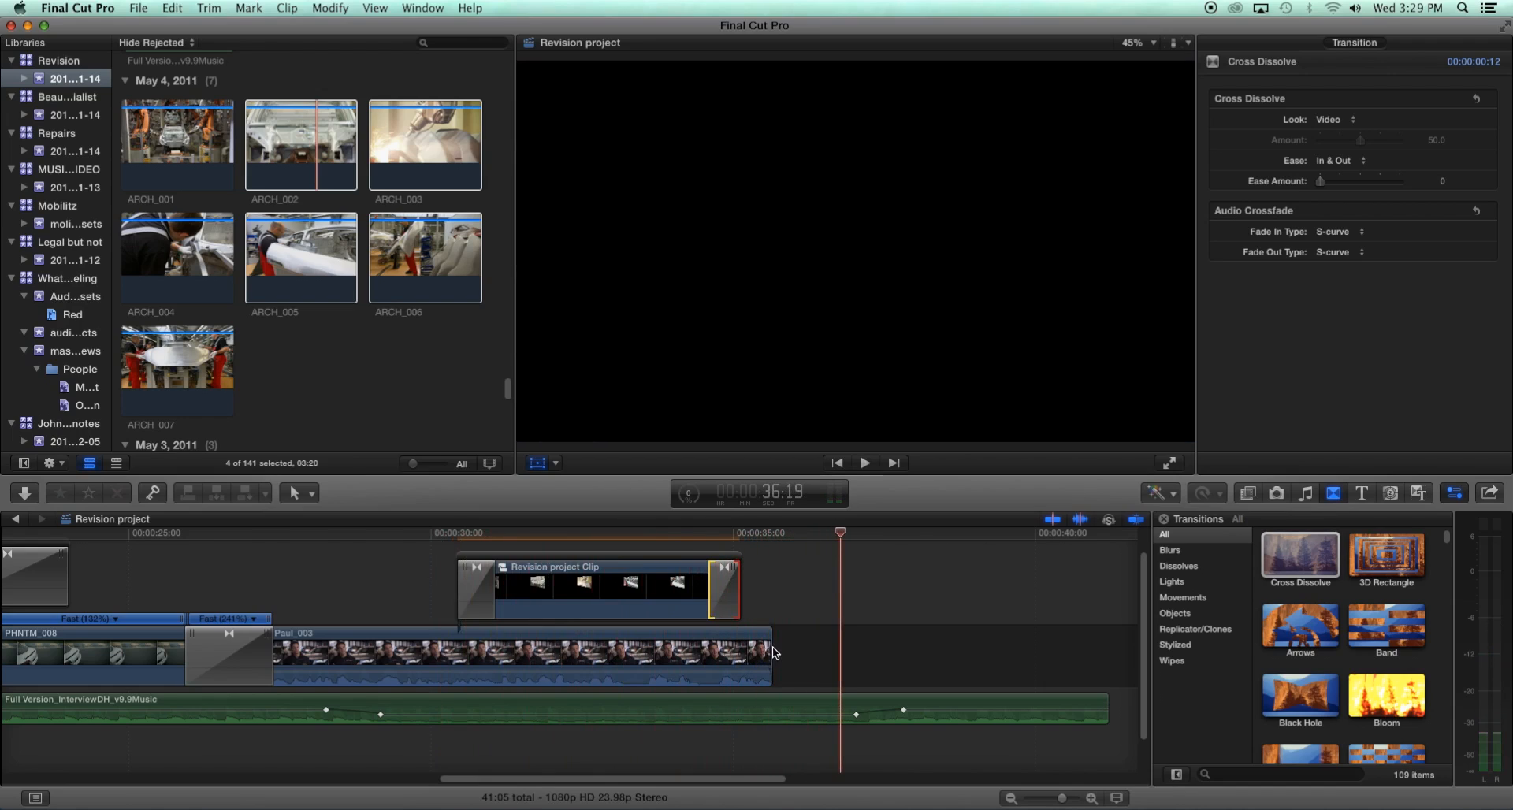
# - Find ALXA_022 in the browser and append it to the primary storyline right after the Paul_003 interview clip
pyautogui.moveTo(766, 655); pyautogui.dragTo(993, 657)
pyautogui.hscroll(5, 1048, 673)
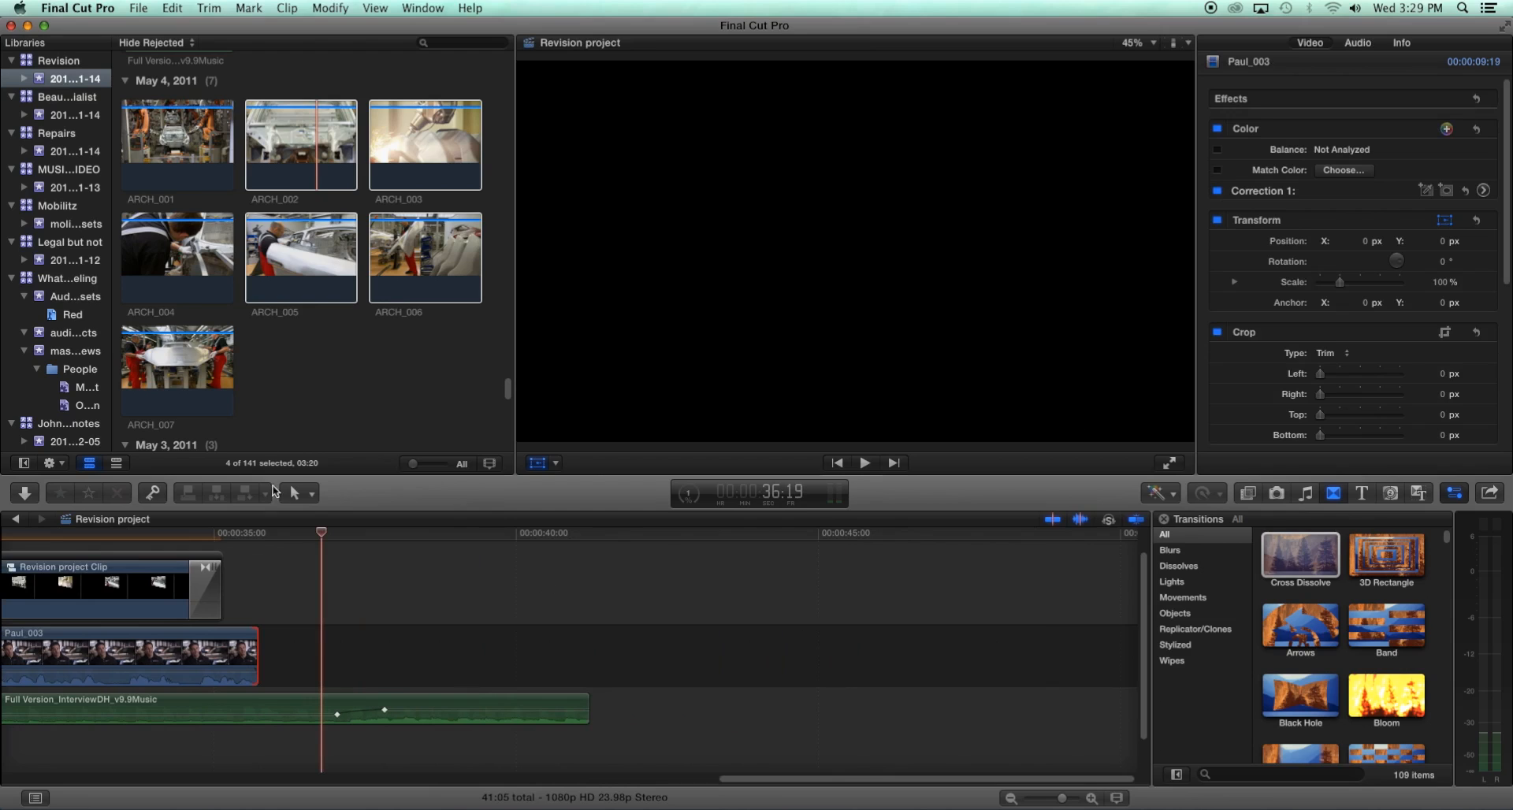
pyautogui.scroll(15, 378, 340)
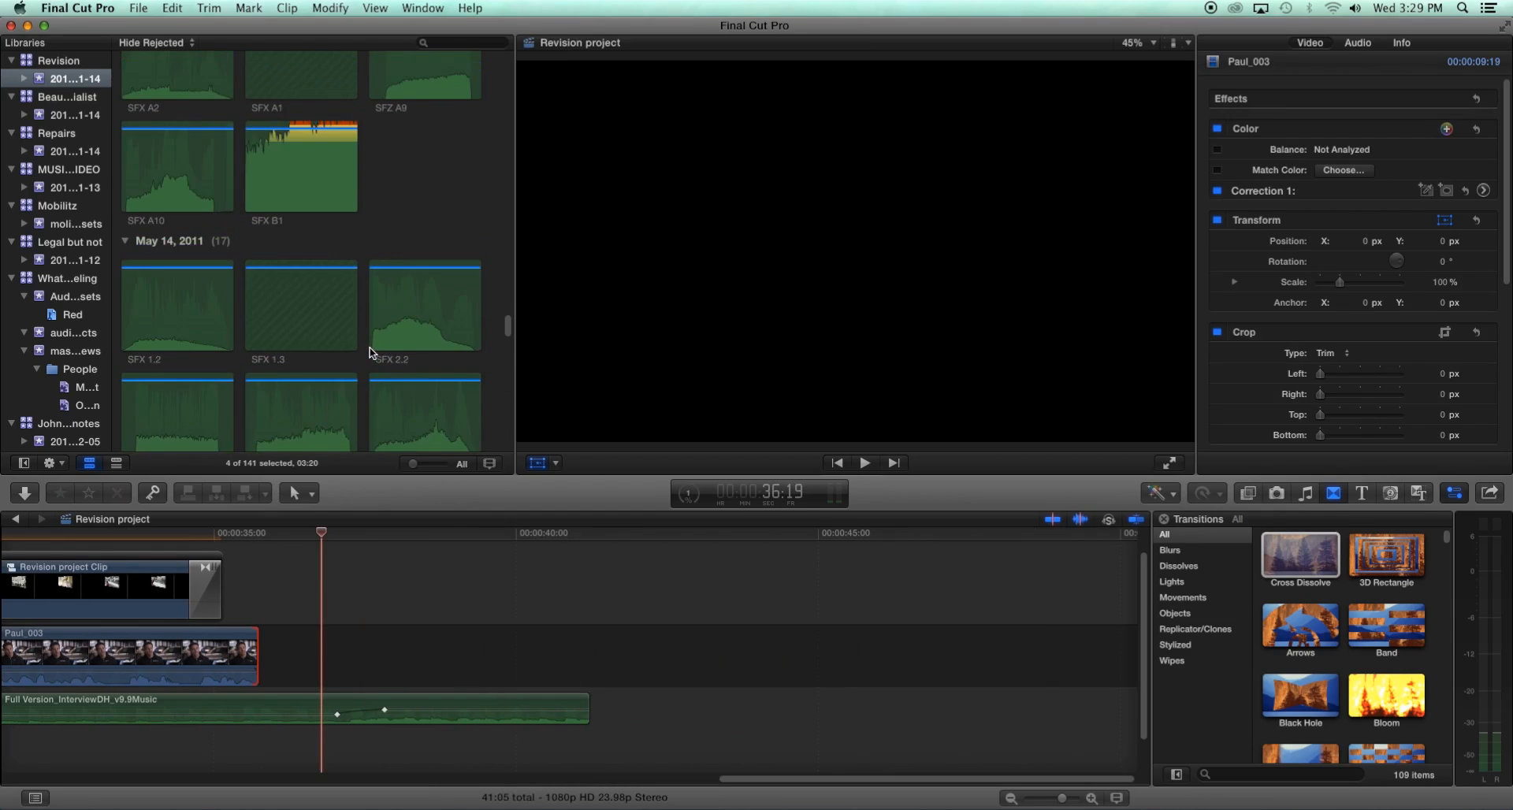
pyautogui.scroll(10, 373, 356)
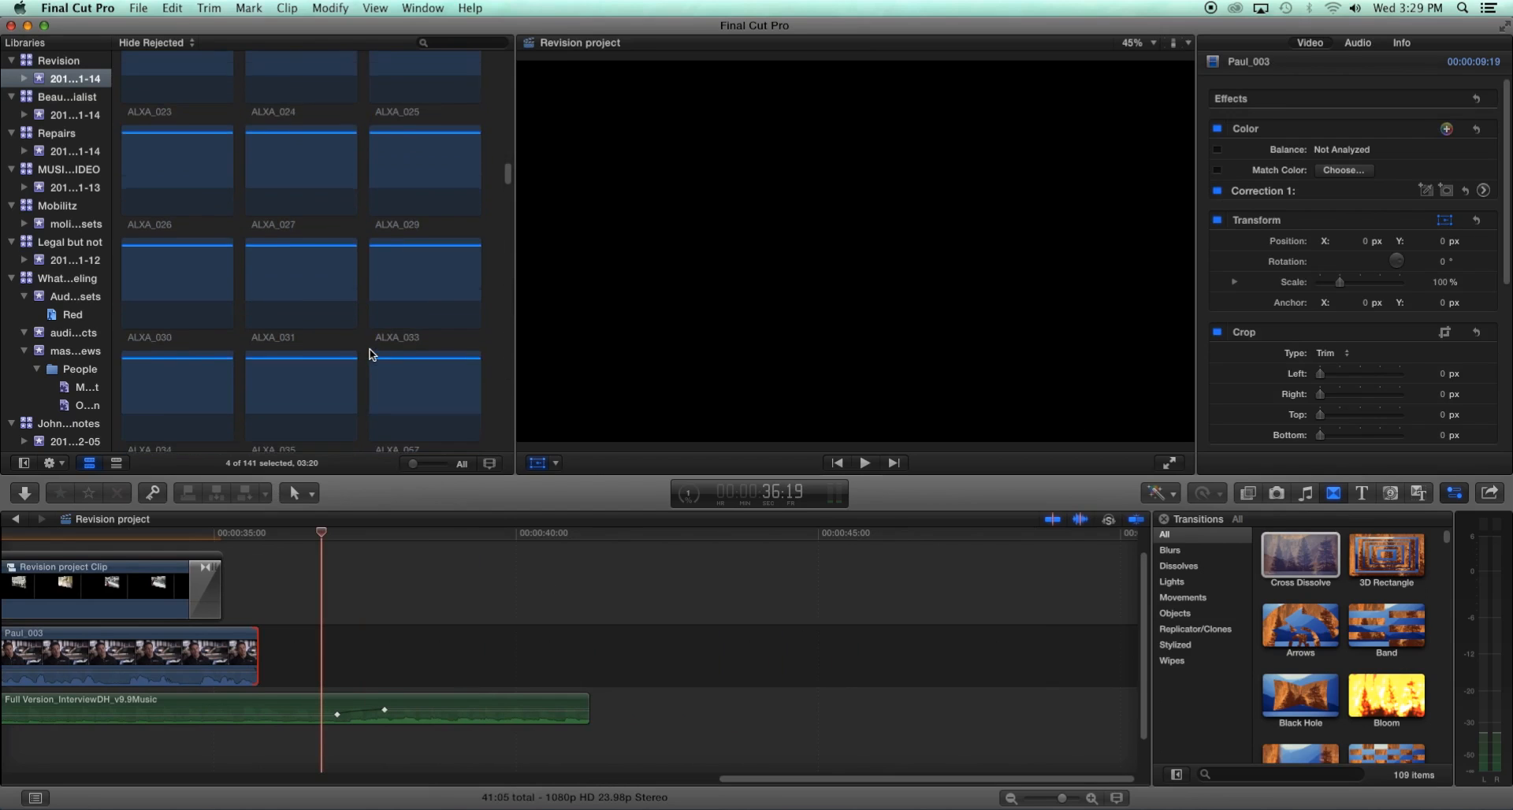
pyautogui.scroll(10, 368, 339)
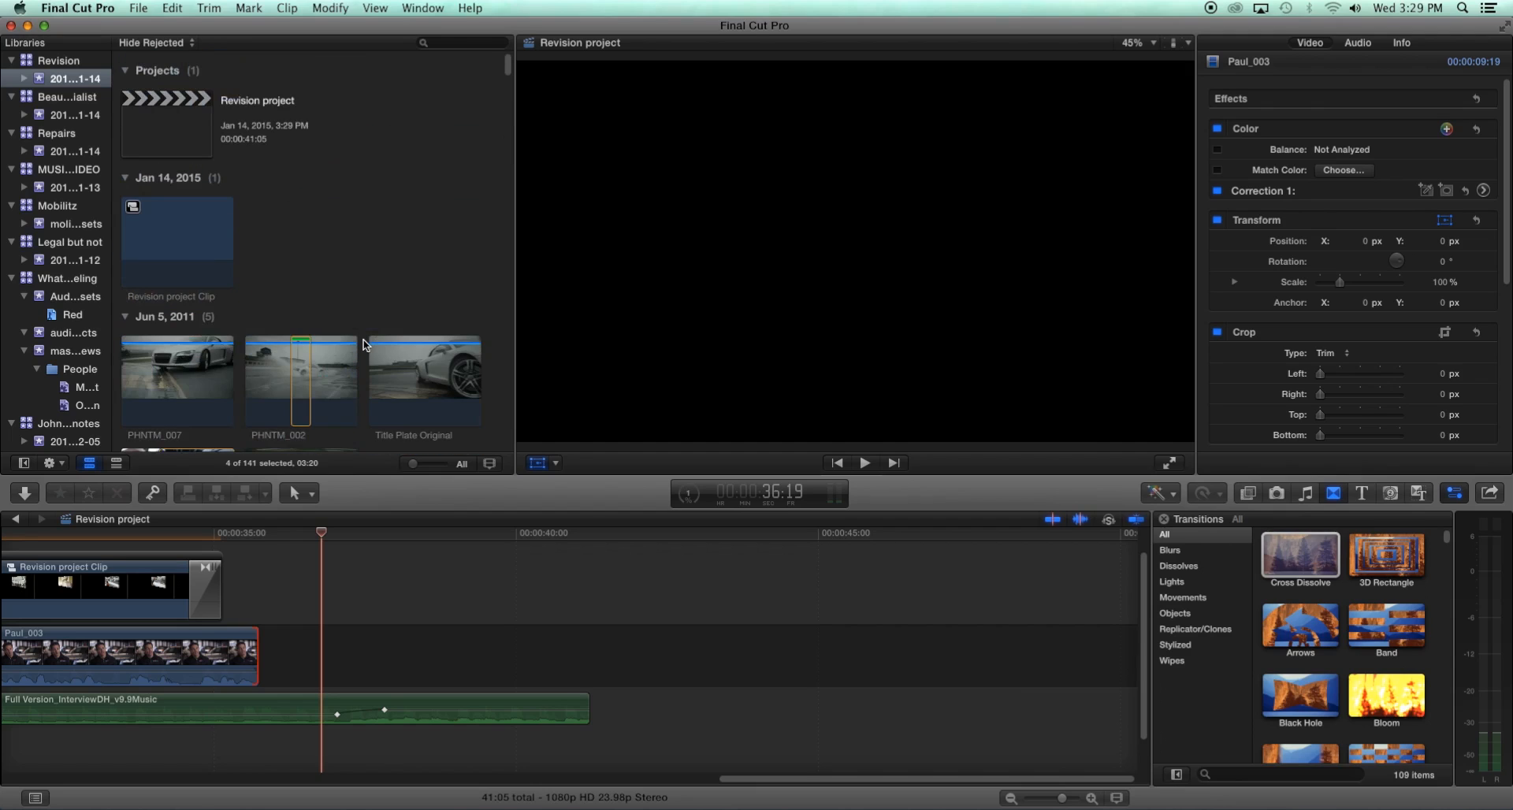
pyautogui.click(683, 499)
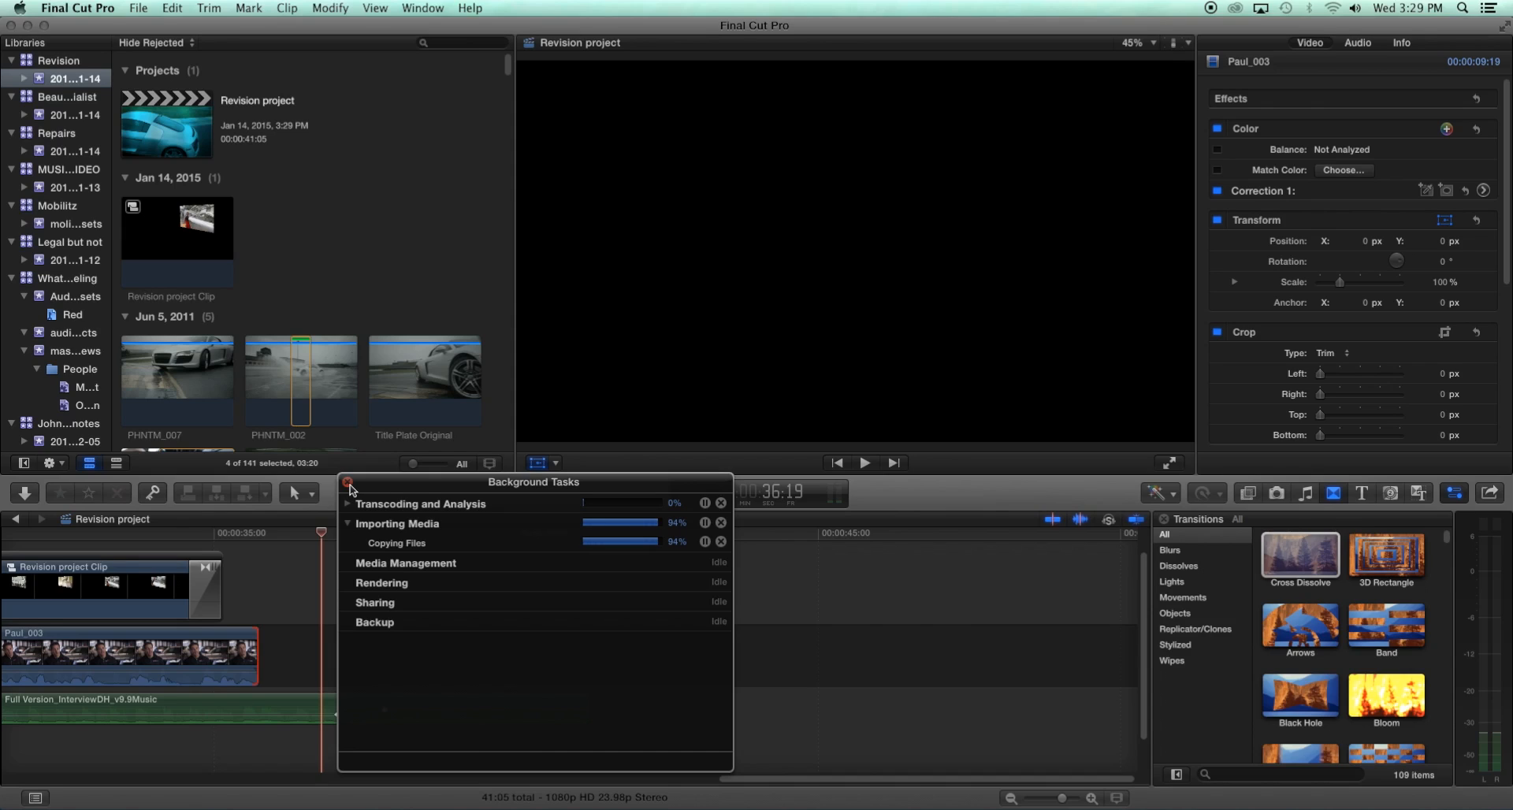
pyautogui.click(347, 483)
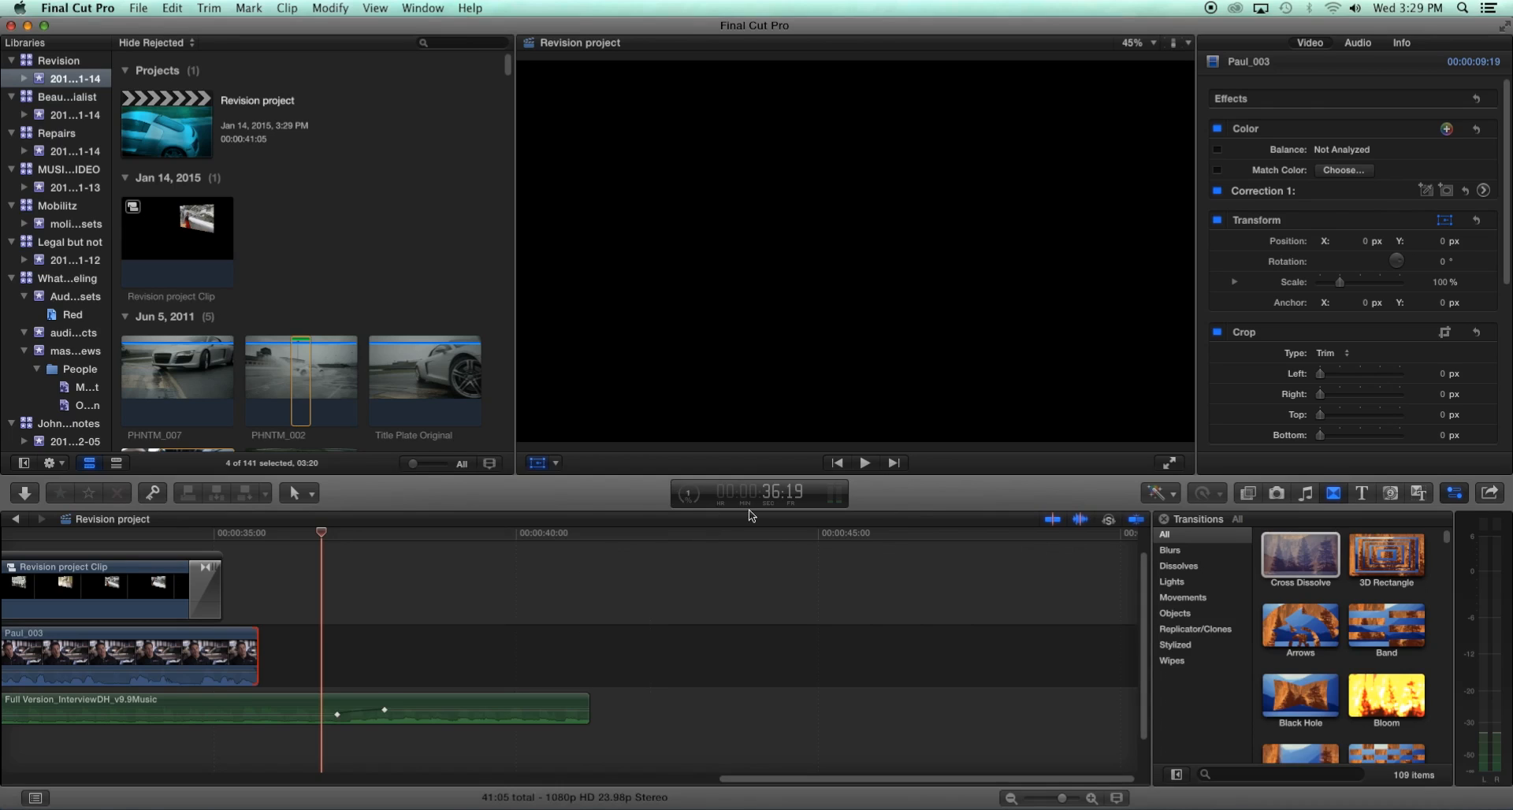
pyautogui.moveTo(189, 547); pyautogui.dragTo(92, 550)
pyautogui.scroll(-15, 358, 263)
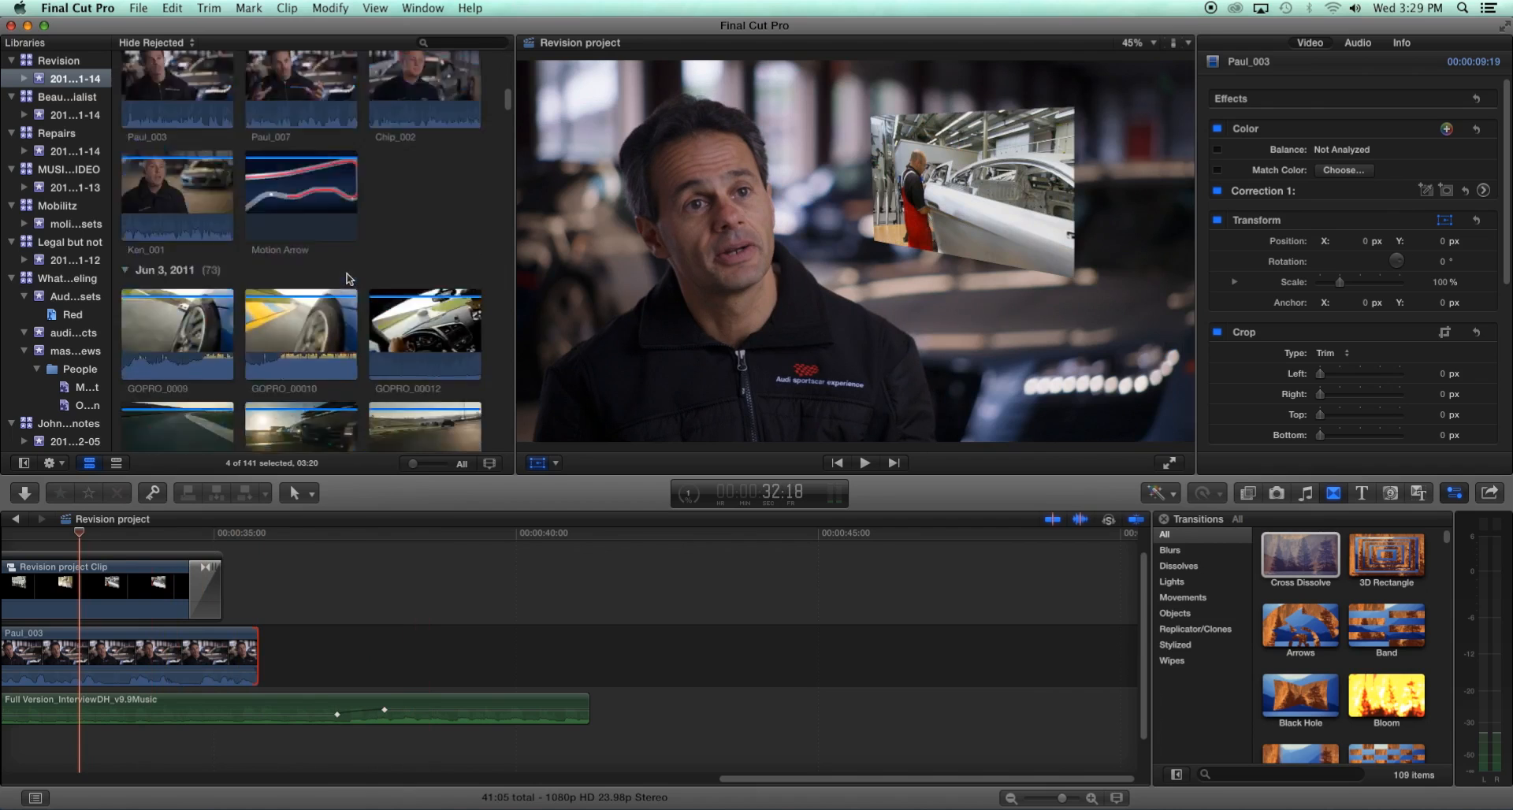
pyautogui.scroll(-5, 346, 279)
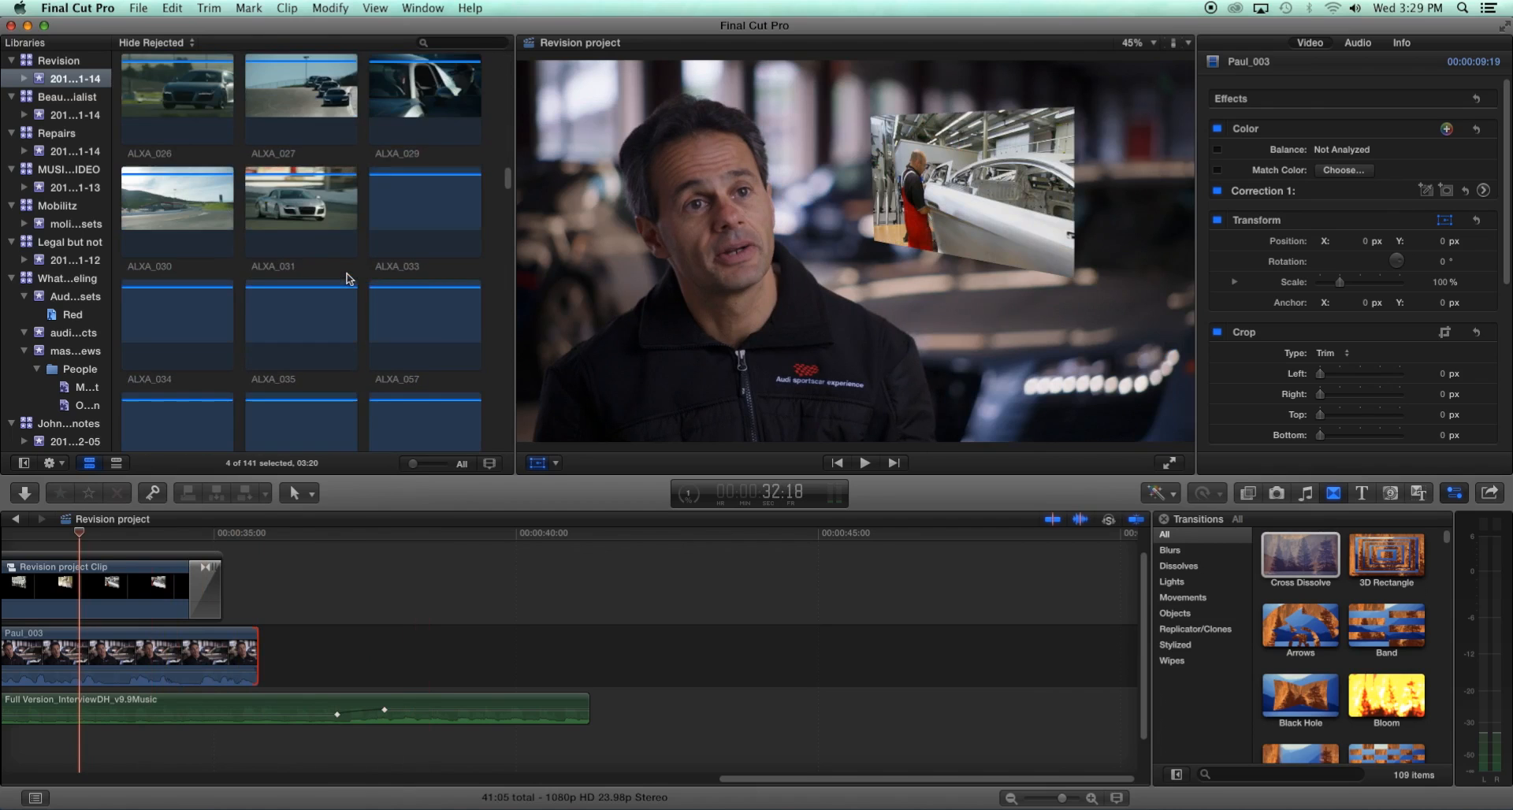
pyautogui.click(352, 269)
pyautogui.scroll(4, 352, 269)
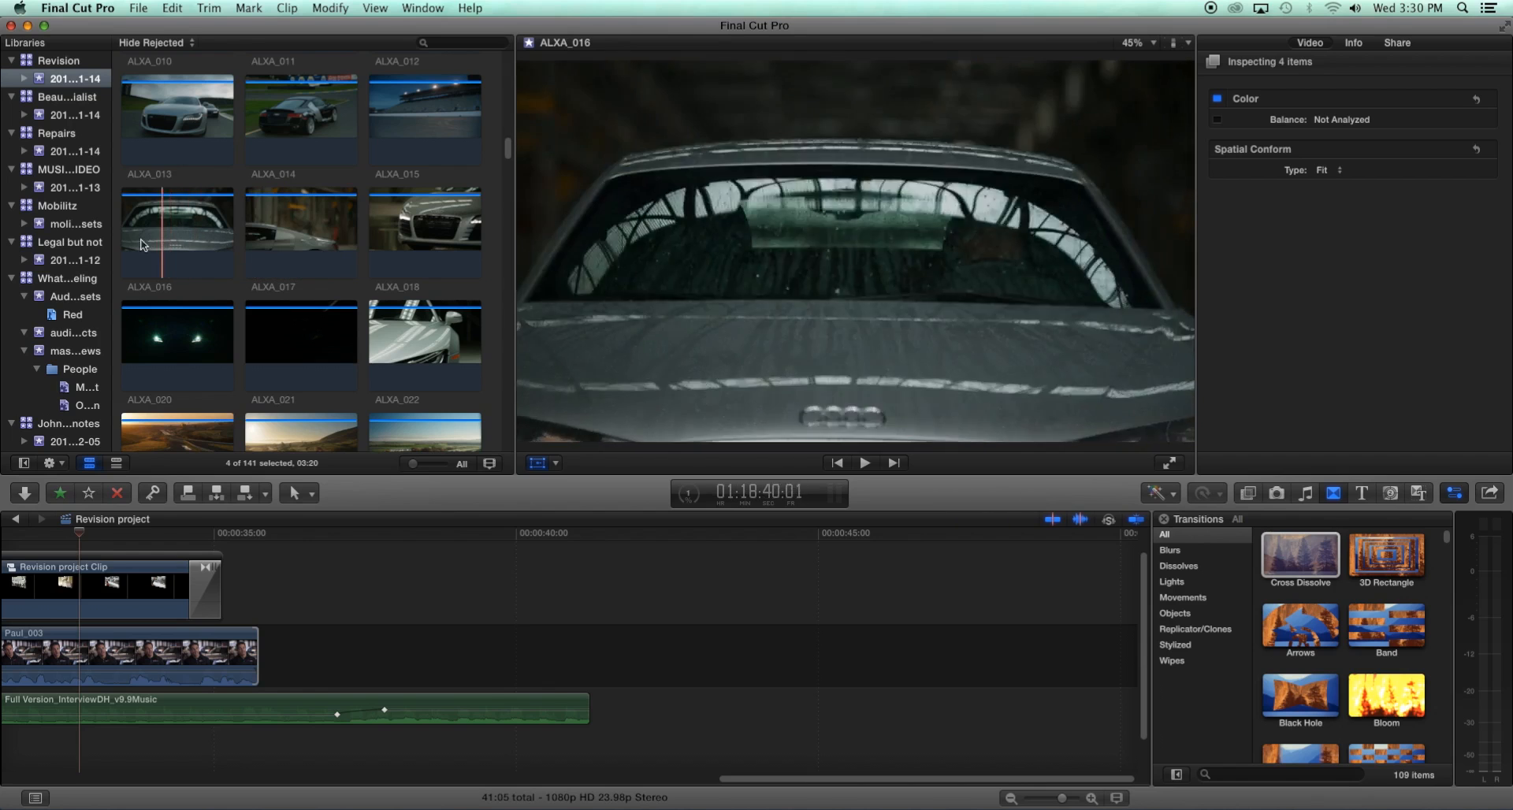
pyautogui.click(405, 330)
pyautogui.moveTo(406, 329); pyautogui.dragTo(569, 550)
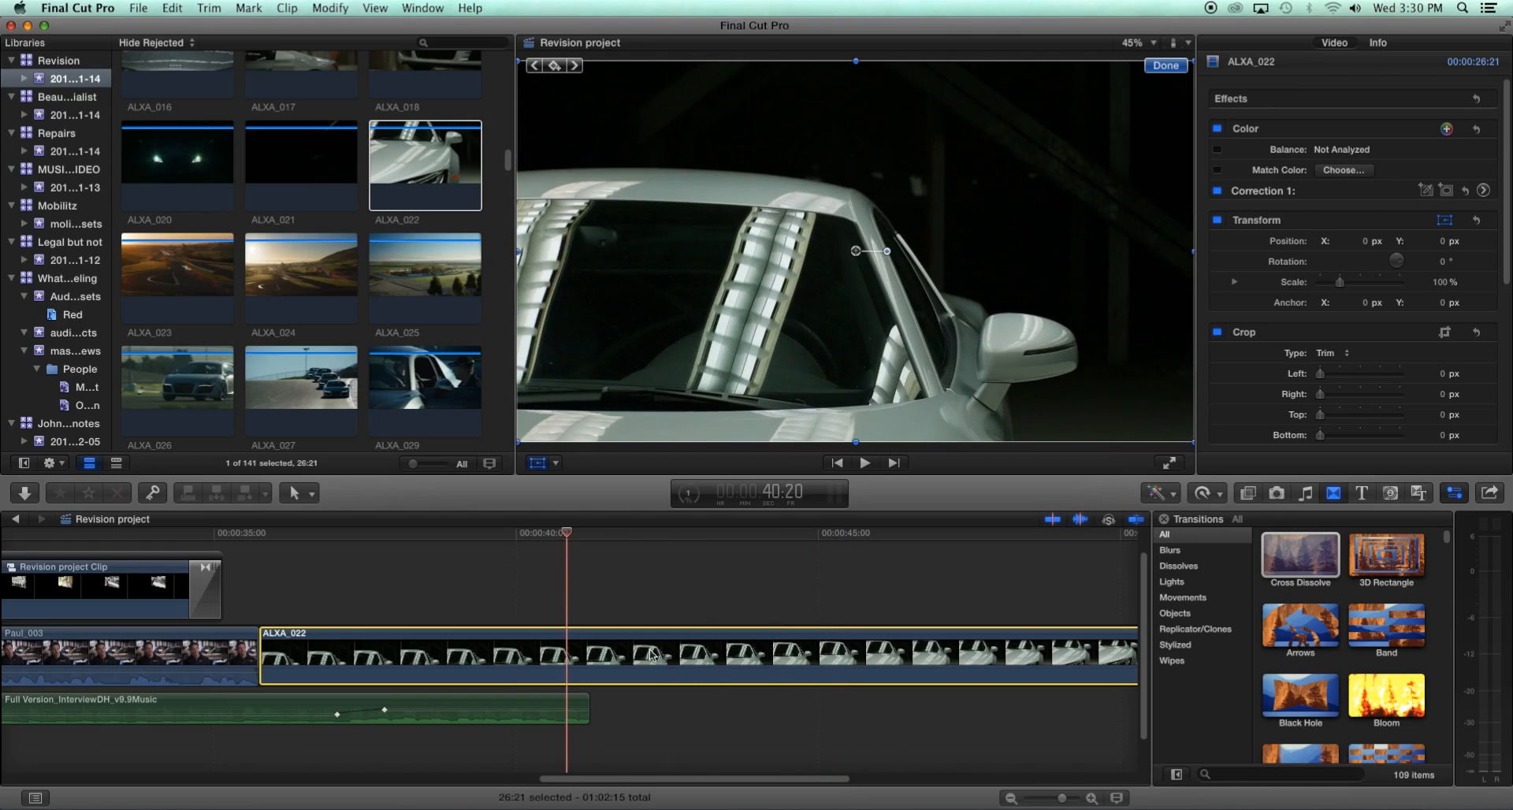
# - Insert the Bold Fin title from the Titles browser between Paul_003 and ALXA_022 in the primary storyline
pyautogui.click(1364, 494)
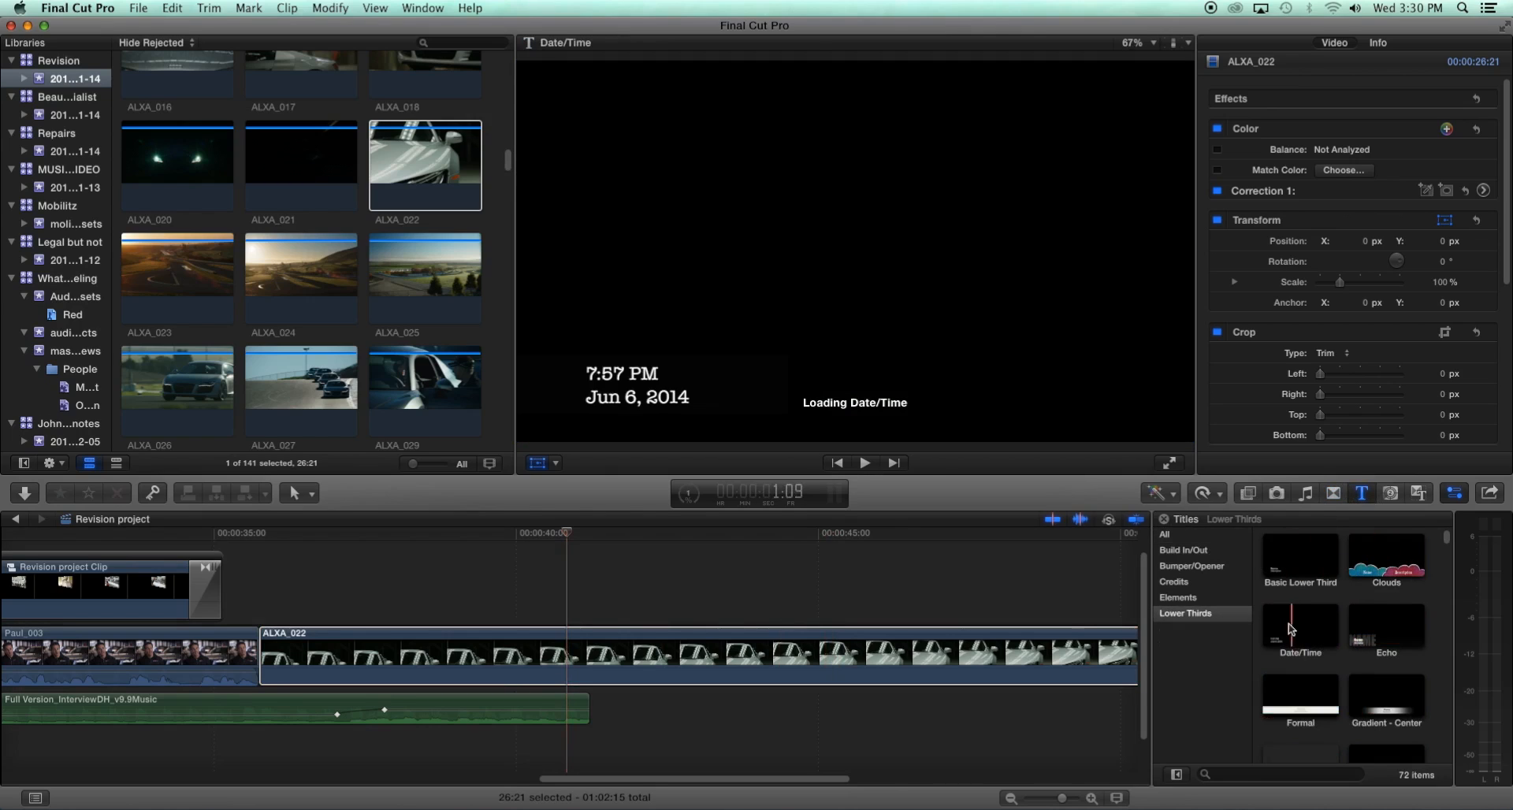
pyautogui.click(1166, 535)
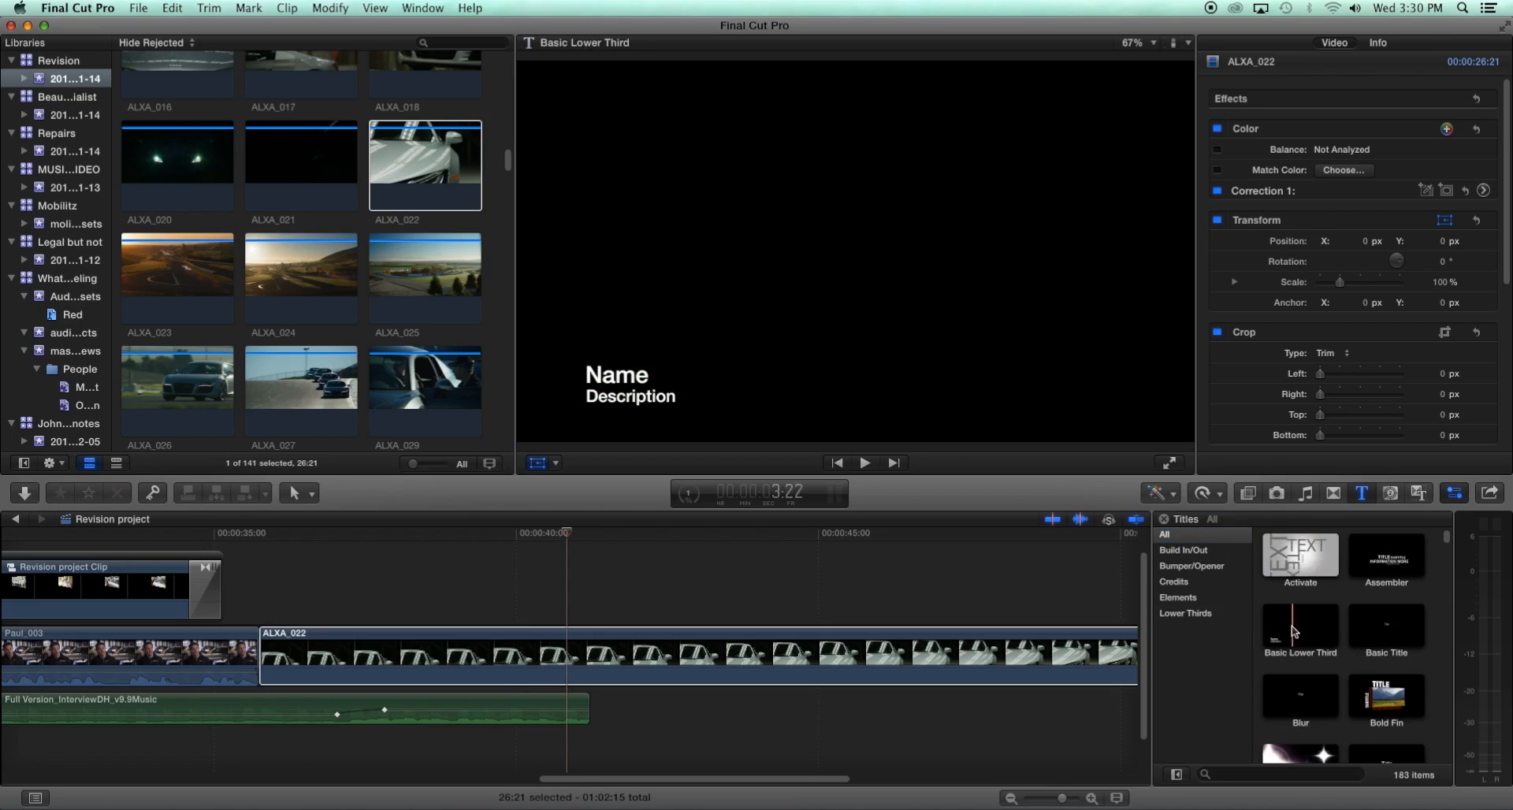
pyautogui.click(1389, 701)
pyautogui.moveTo(1389, 700); pyautogui.dragTo(592, 605)
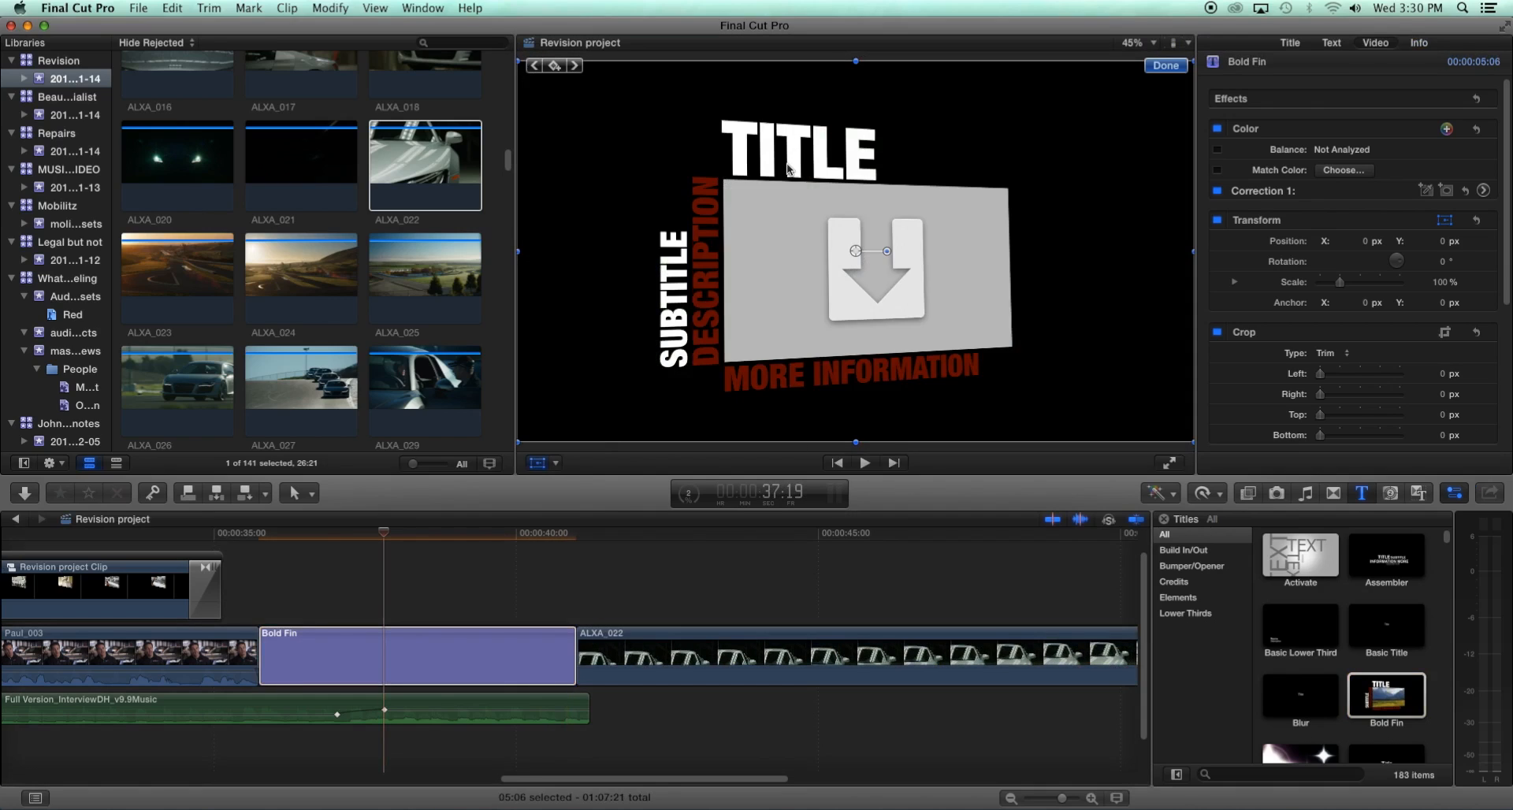
# - Replace the title's TITLE text with AUDI
pyautogui.doubleClick(791, 158)
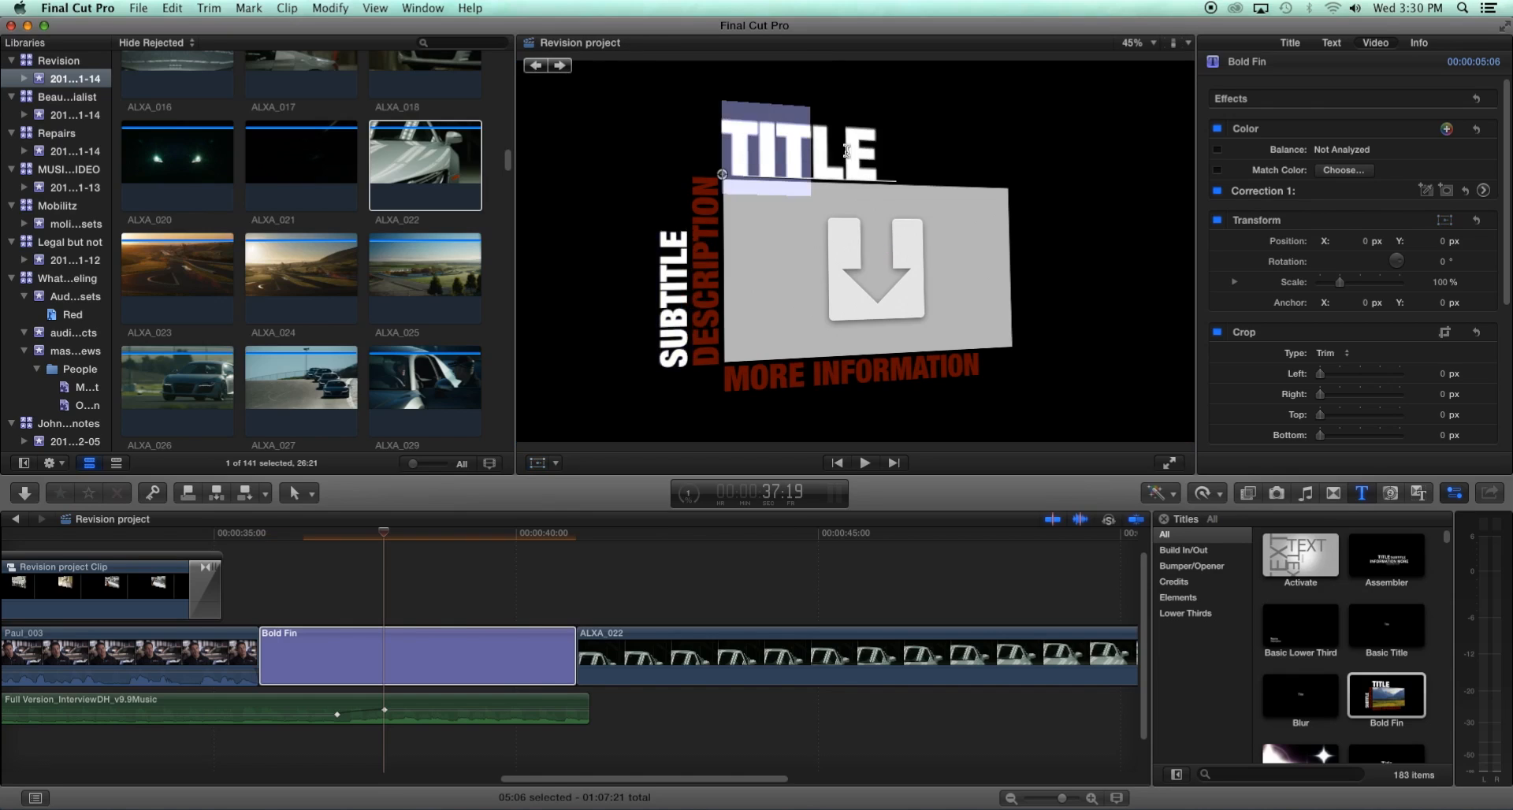
pyautogui.click(731, 147)
pyautogui.moveTo(760, 147); pyautogui.dragTo(872, 148)
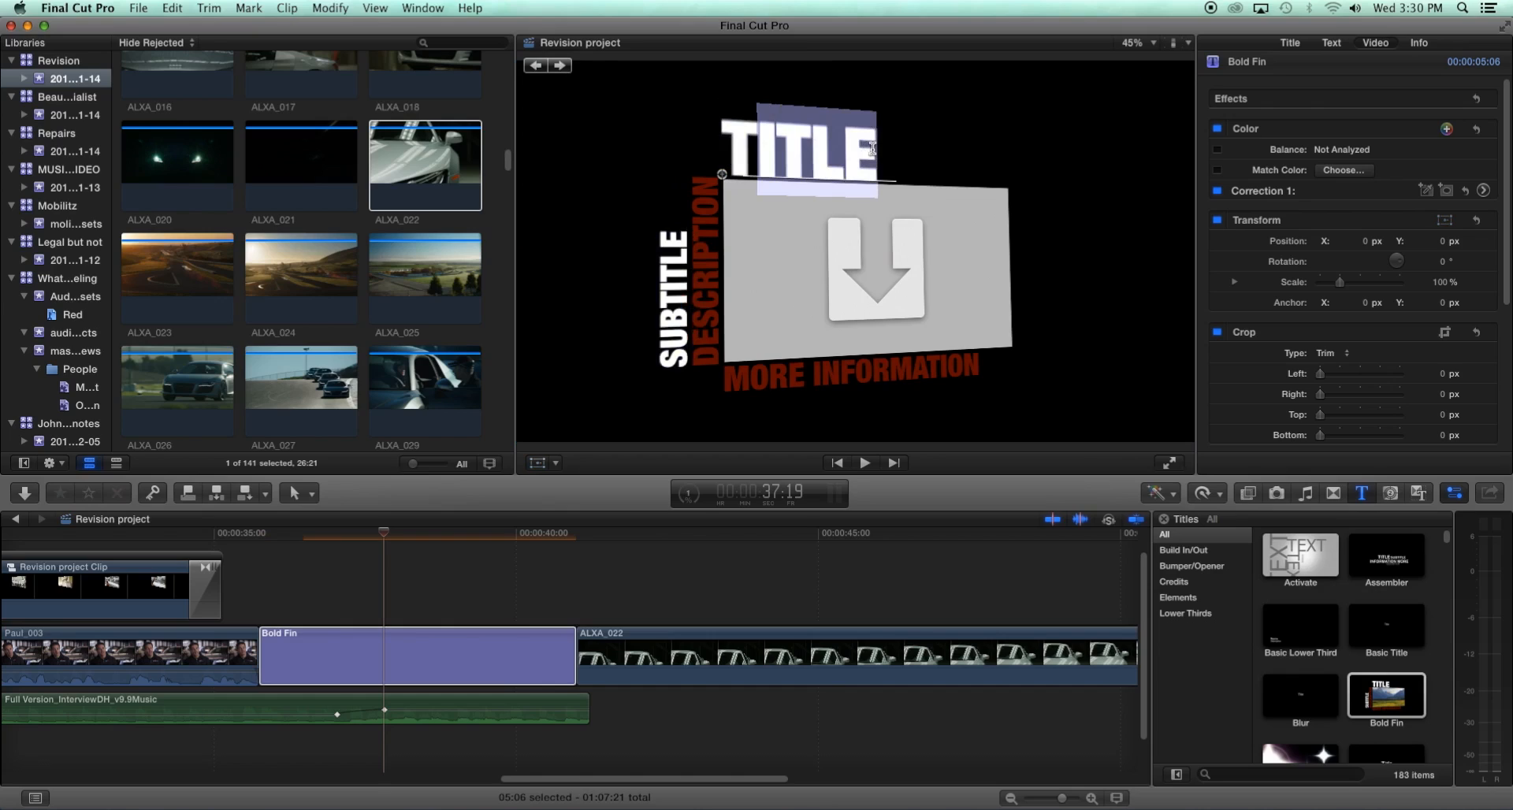
pyautogui.doubleClick(830, 149)
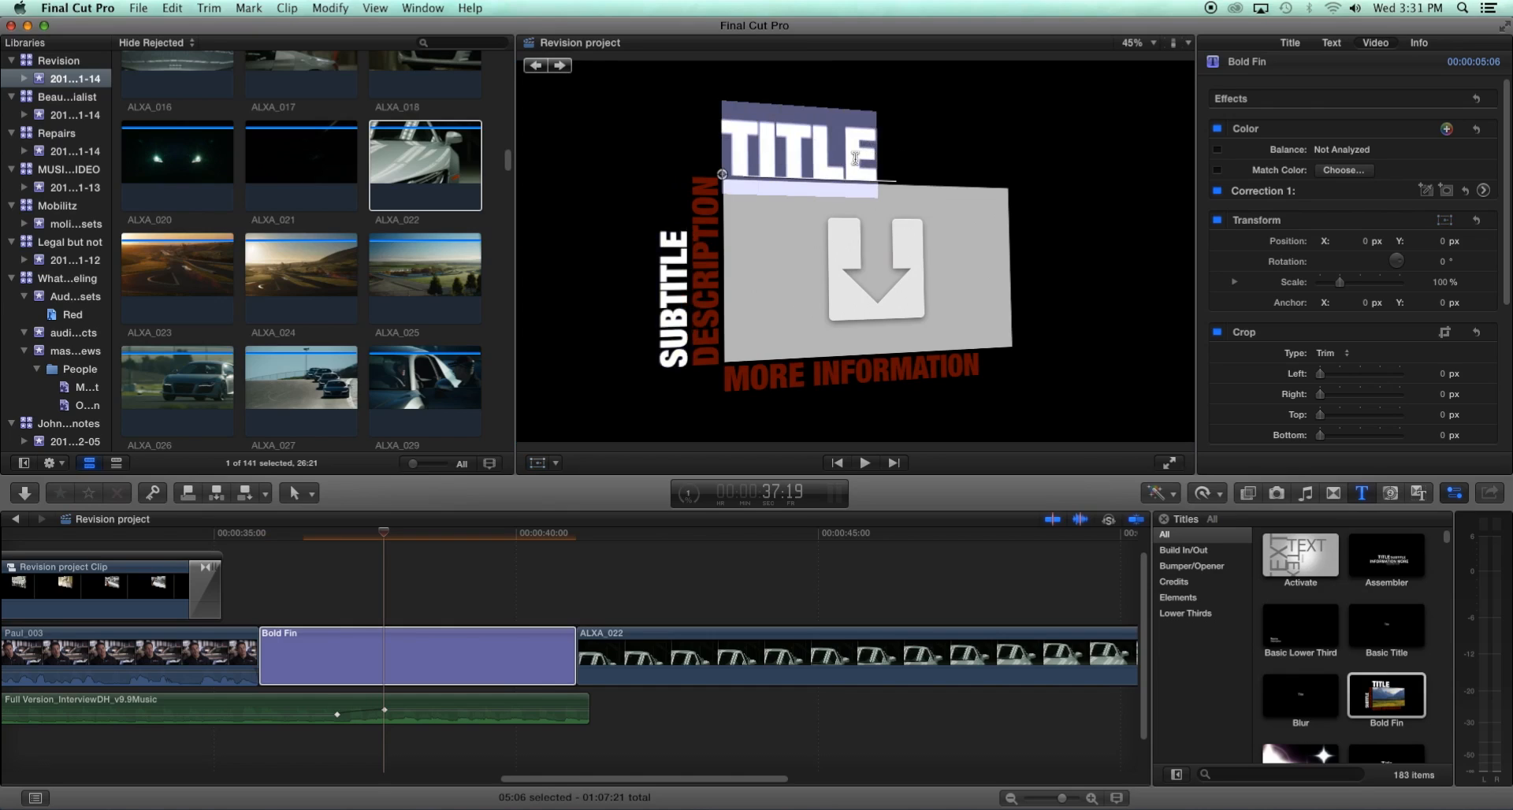
pyautogui.write('AUDI')
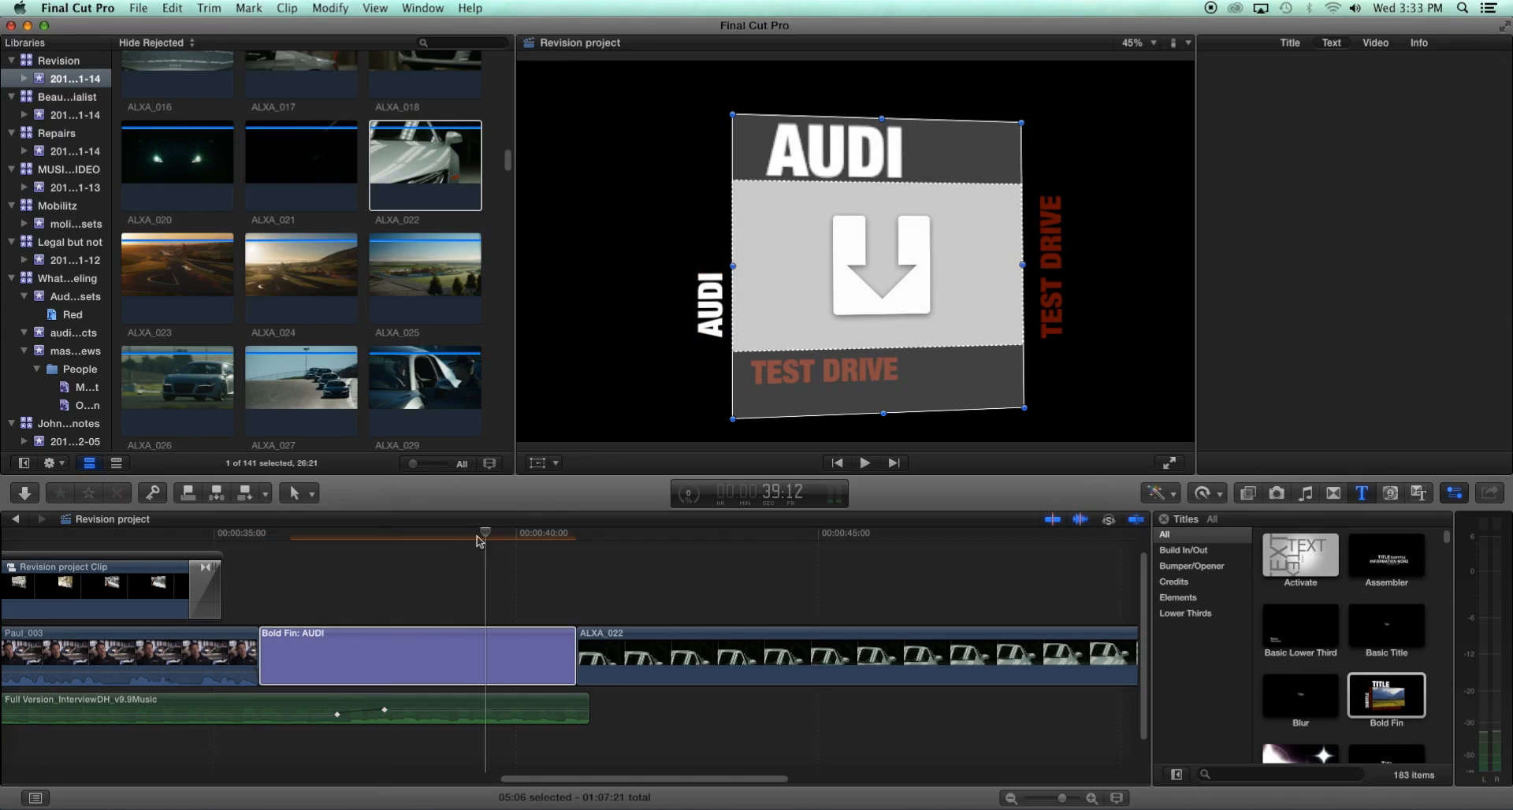
# - Set the AUDI text's size to 64 and its font to Helvetica Neue Light
pyautogui.moveTo(481, 535); pyautogui.dragTo(322, 536)
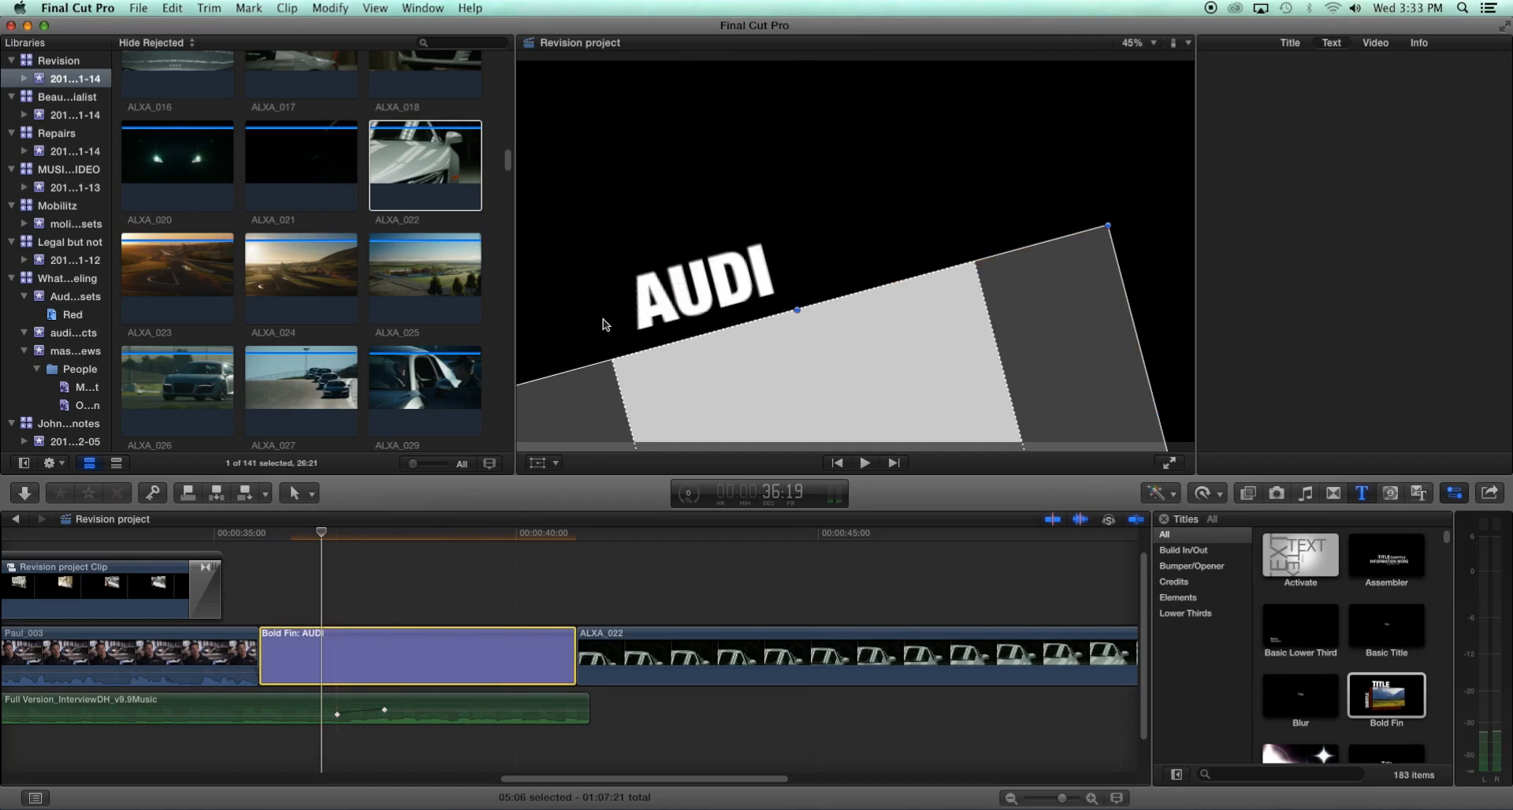
pyautogui.doubleClick(710, 309)
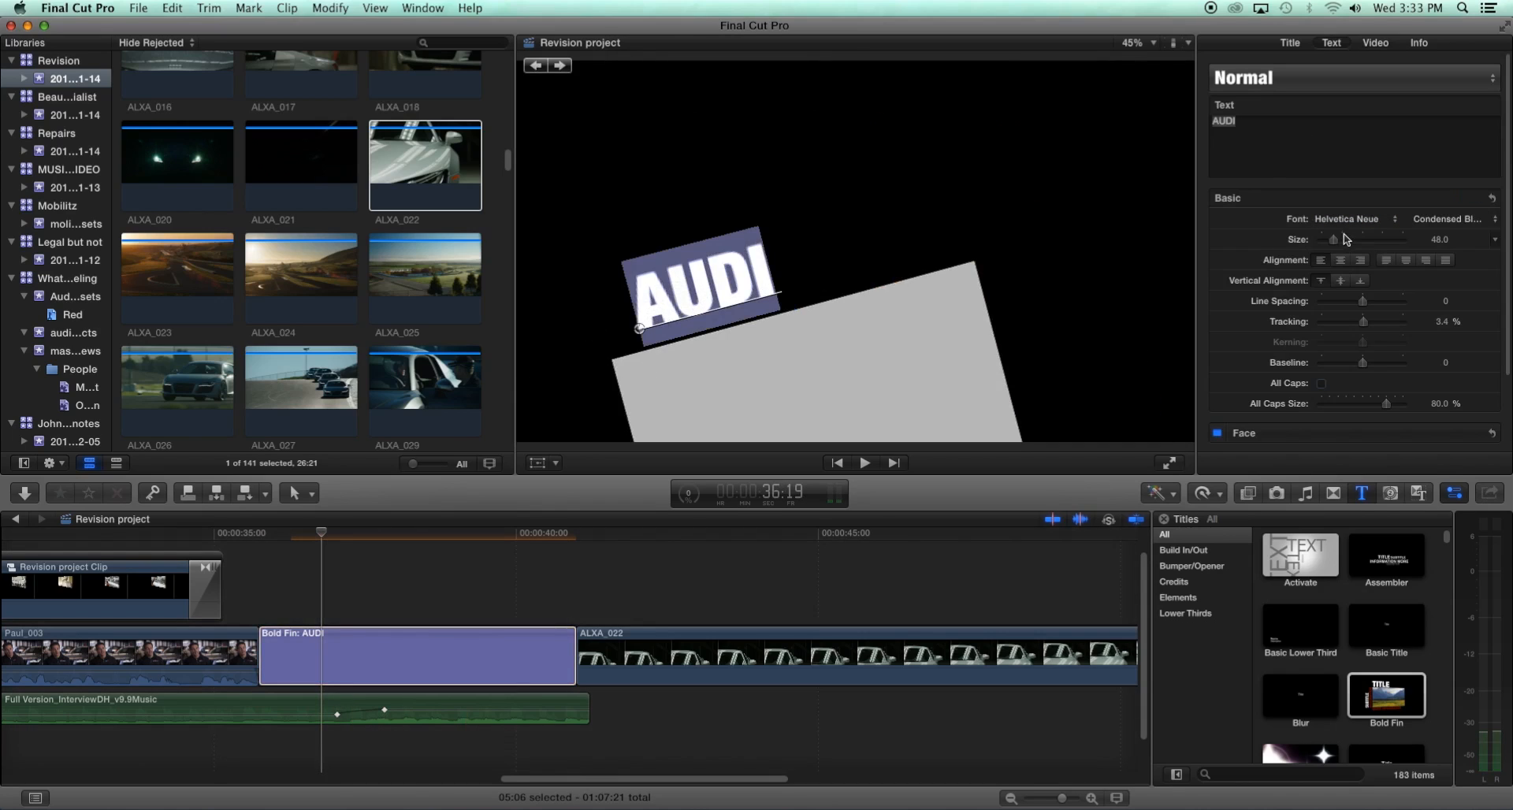
pyautogui.moveTo(1335, 243); pyautogui.dragTo(1341, 243)
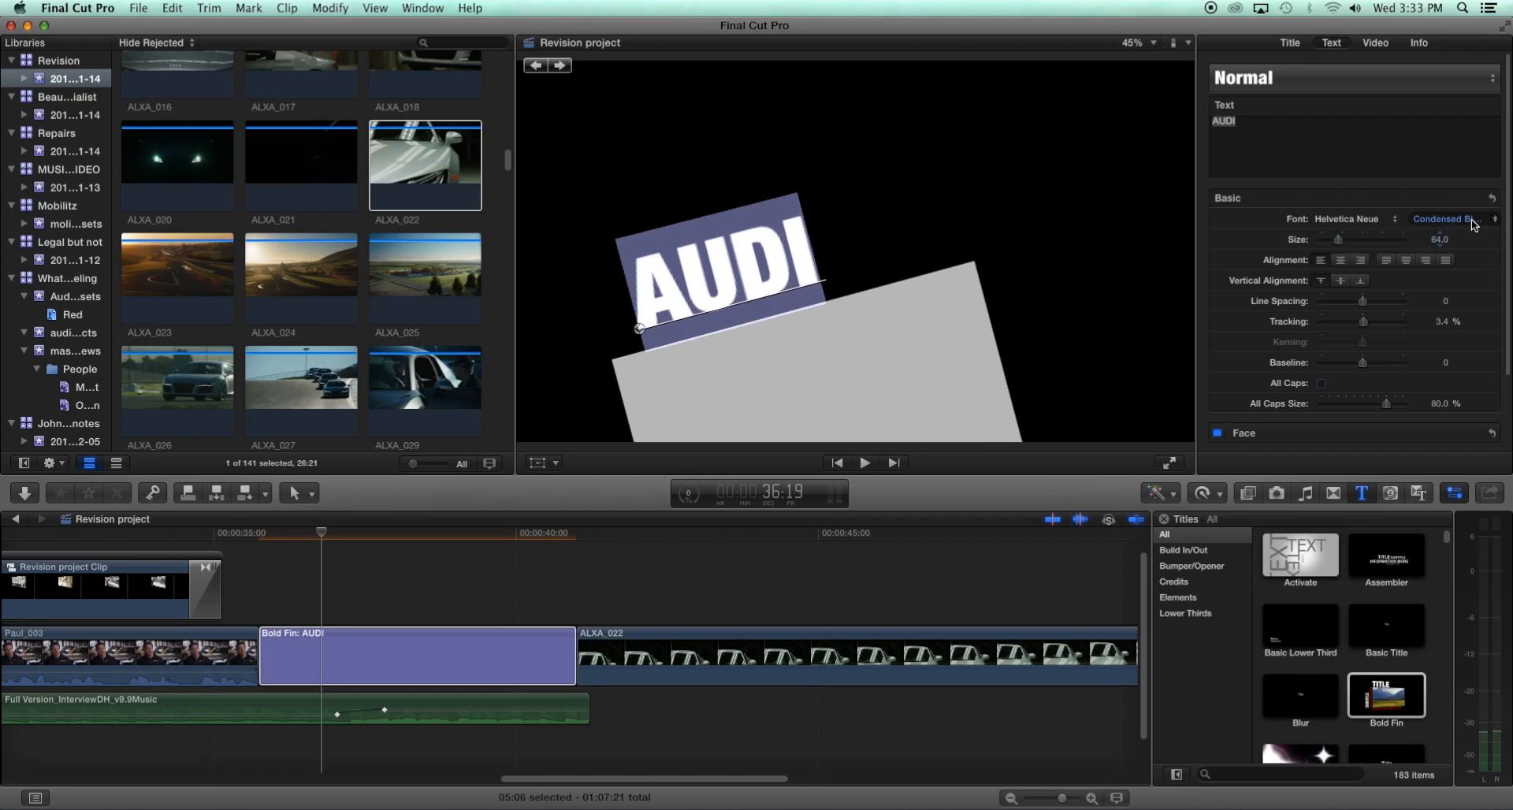
pyautogui.click(1381, 224)
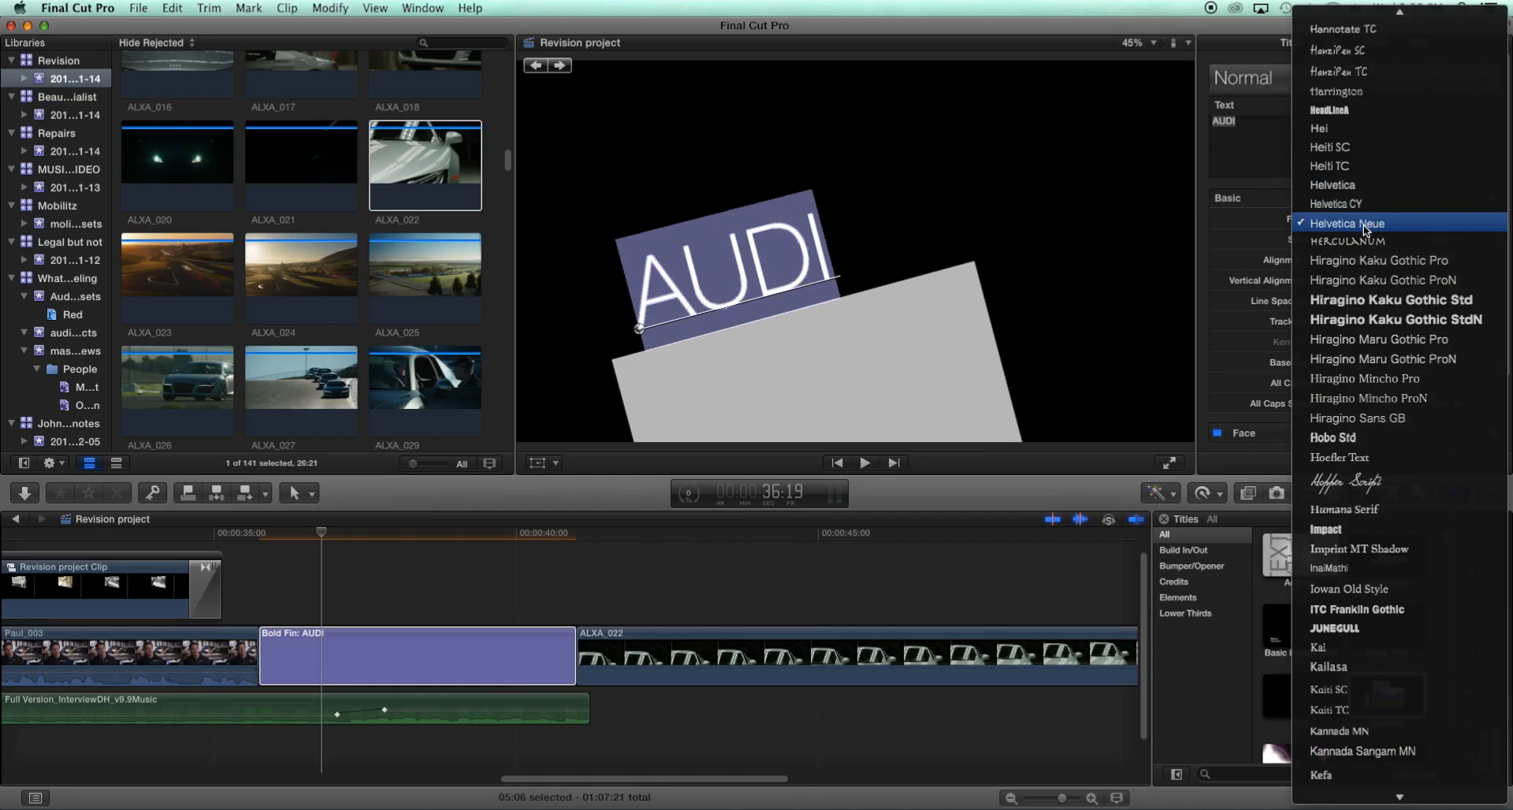
pyautogui.click(1365, 229)
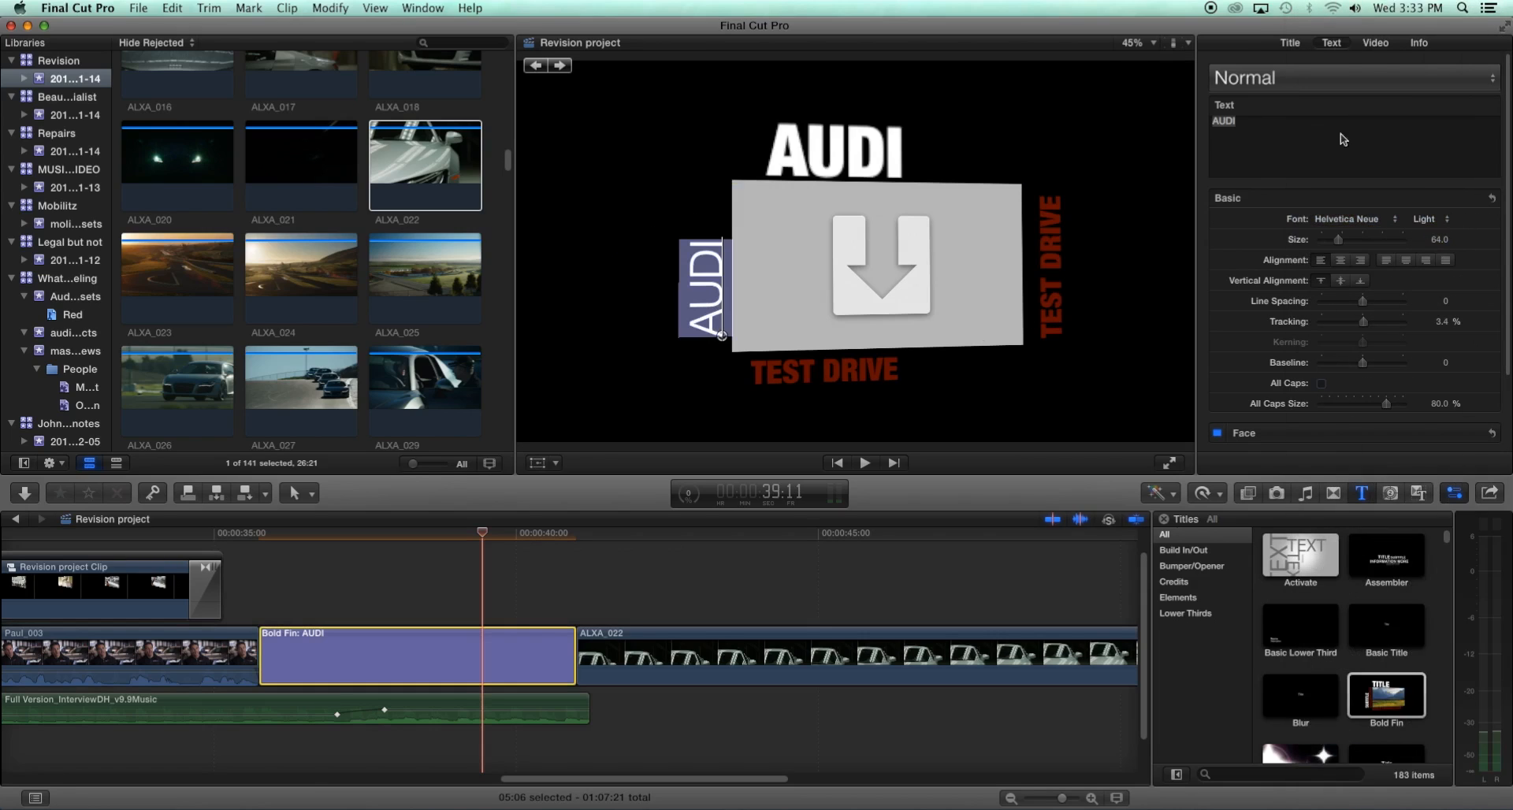
# - Fill the Bold Fin AUDI title's Media Well Inset with the ALXA_022 clip from the browser
pyautogui.click(1293, 45)
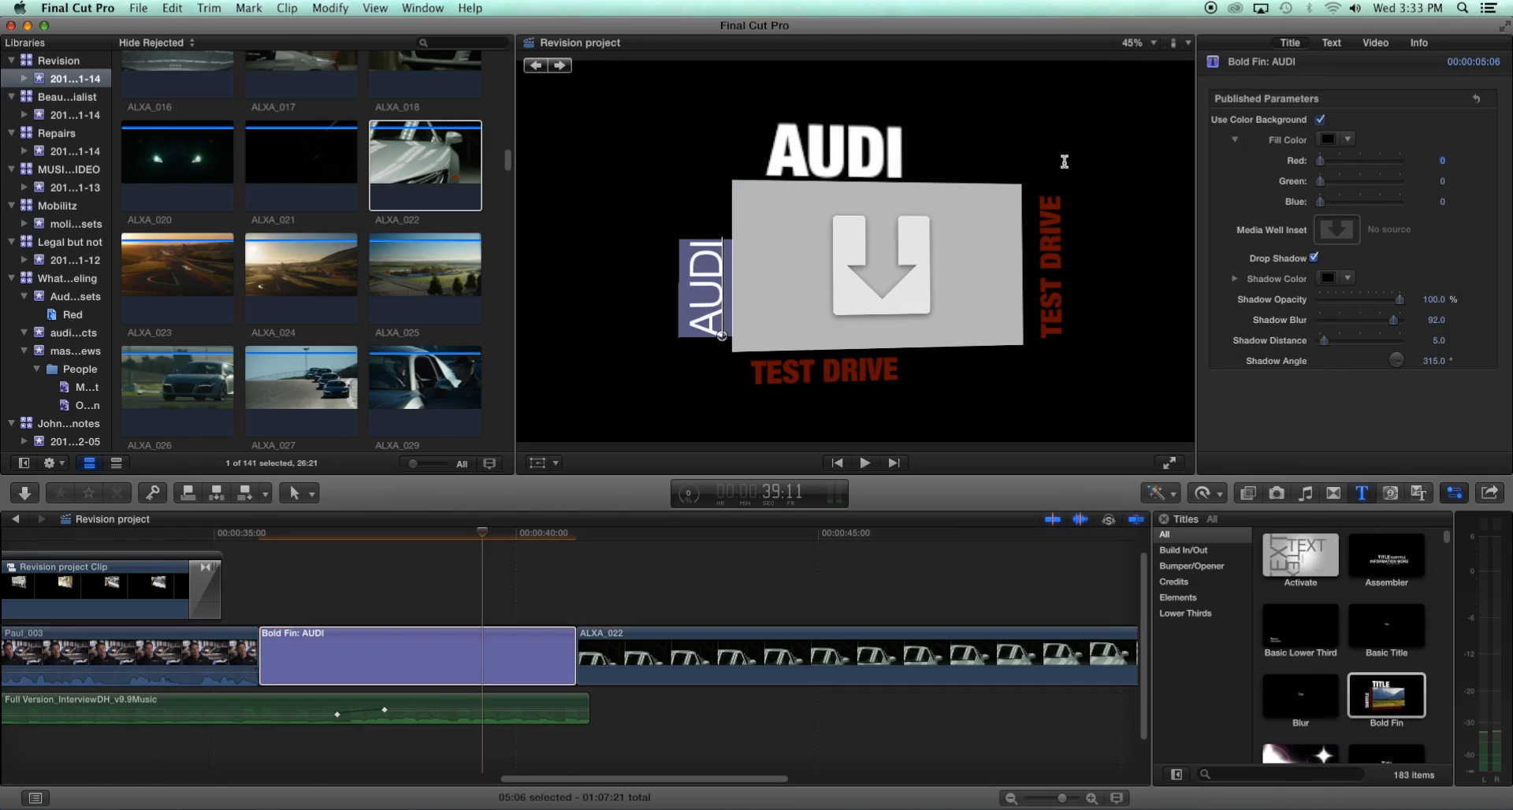
pyautogui.click(441, 170)
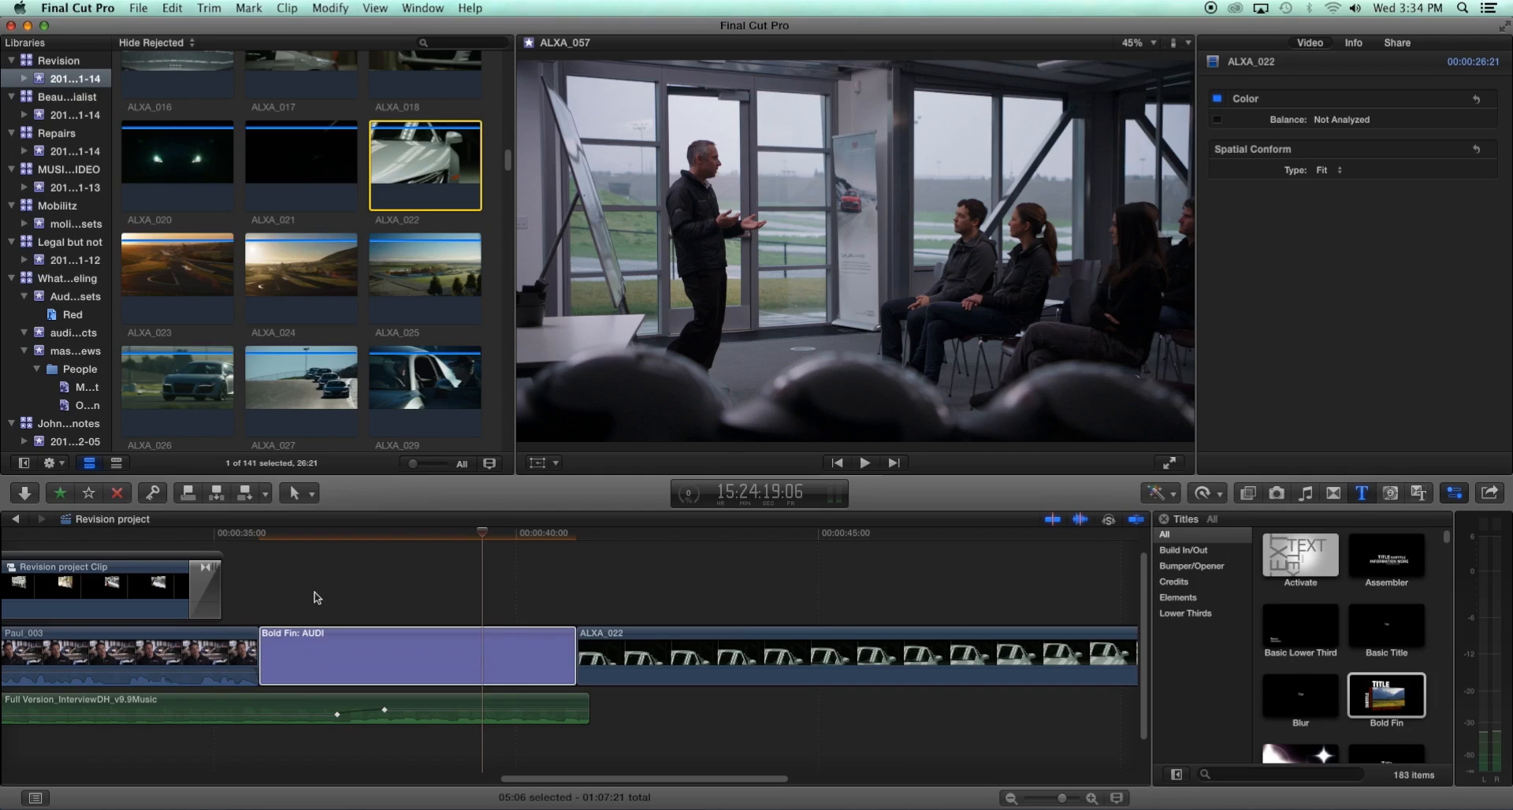
pyautogui.click(453, 539)
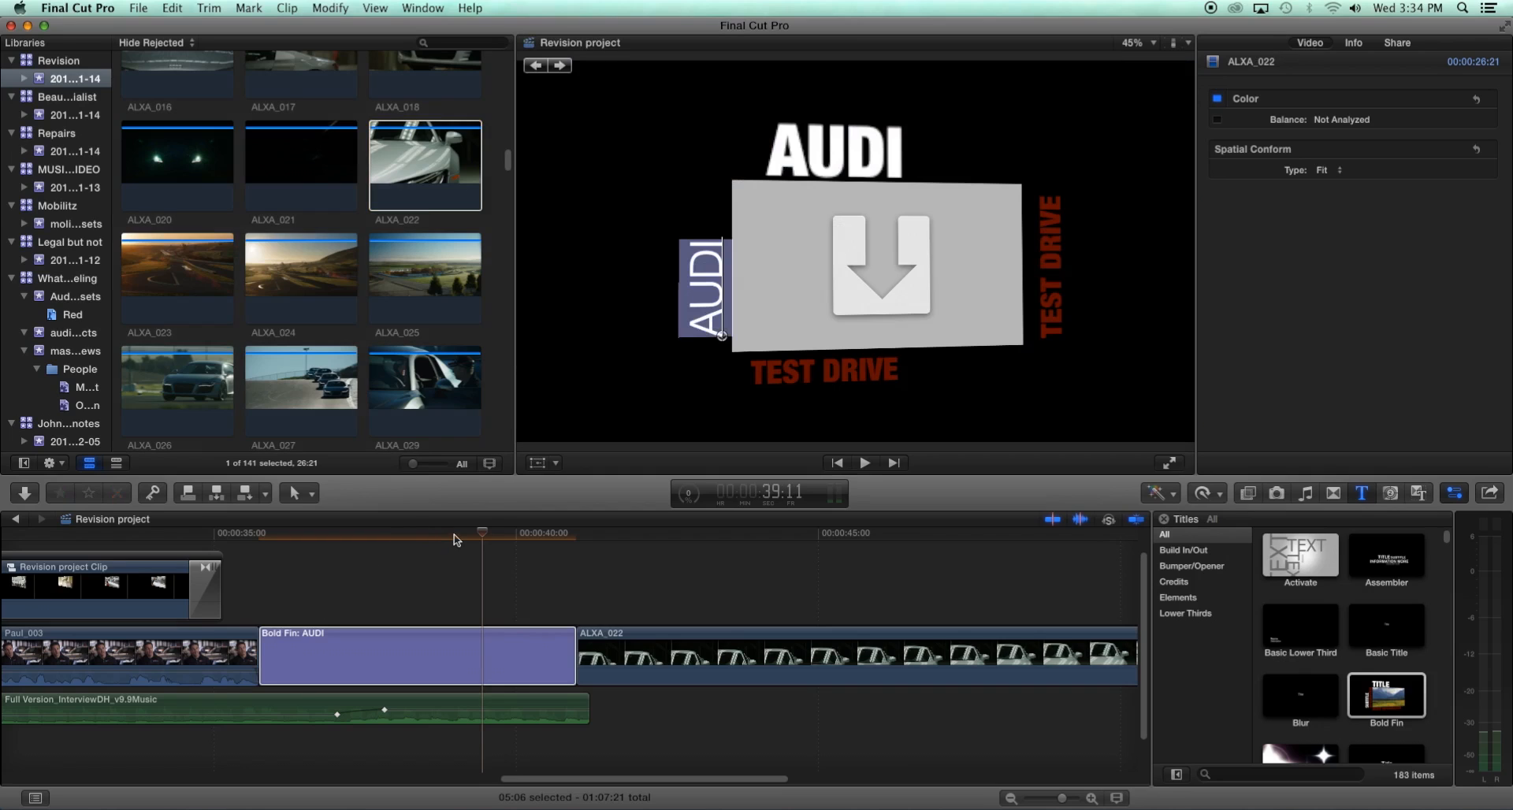
pyautogui.click(447, 666)
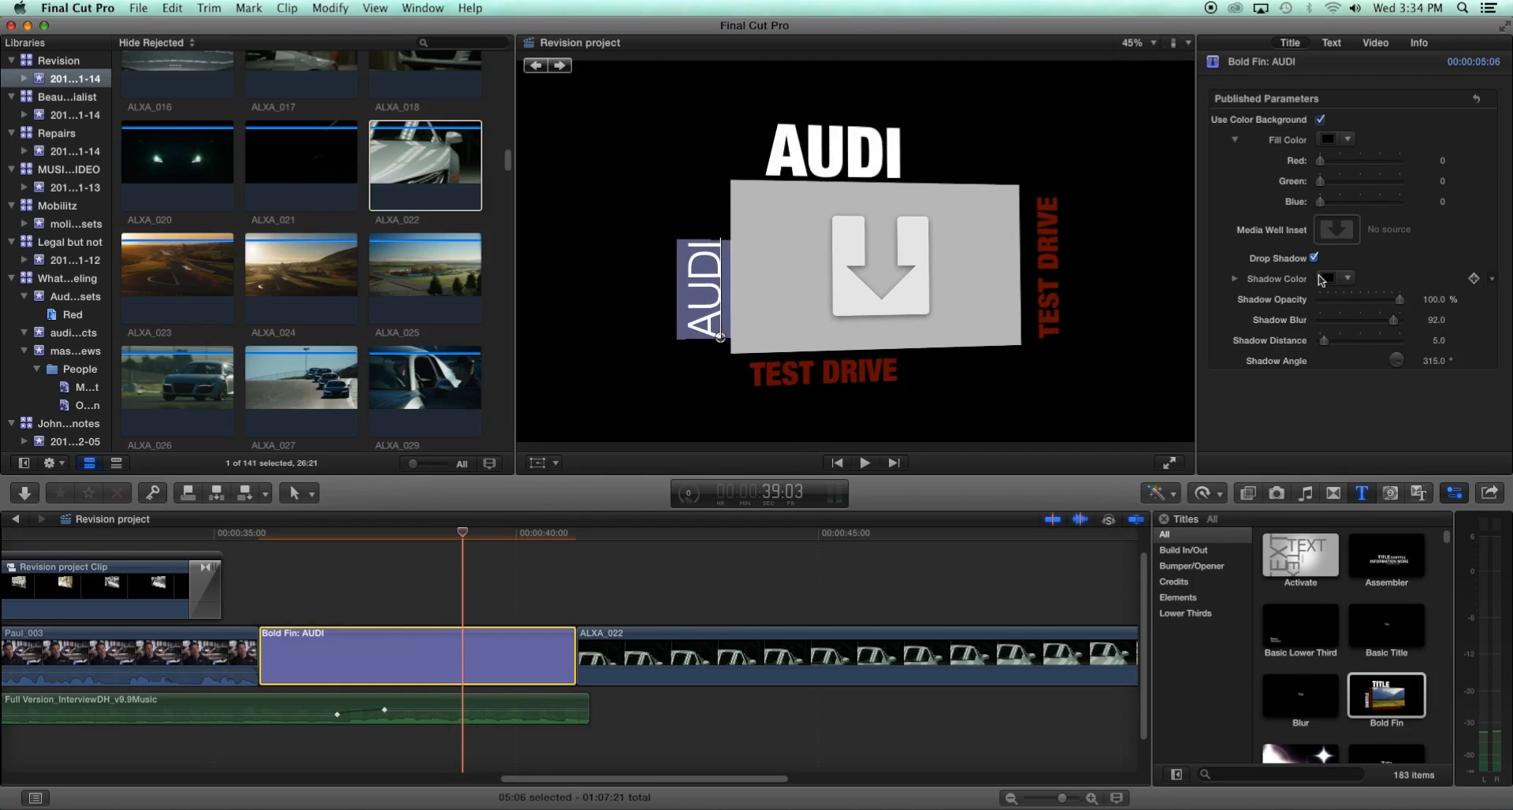
pyautogui.click(1339, 238)
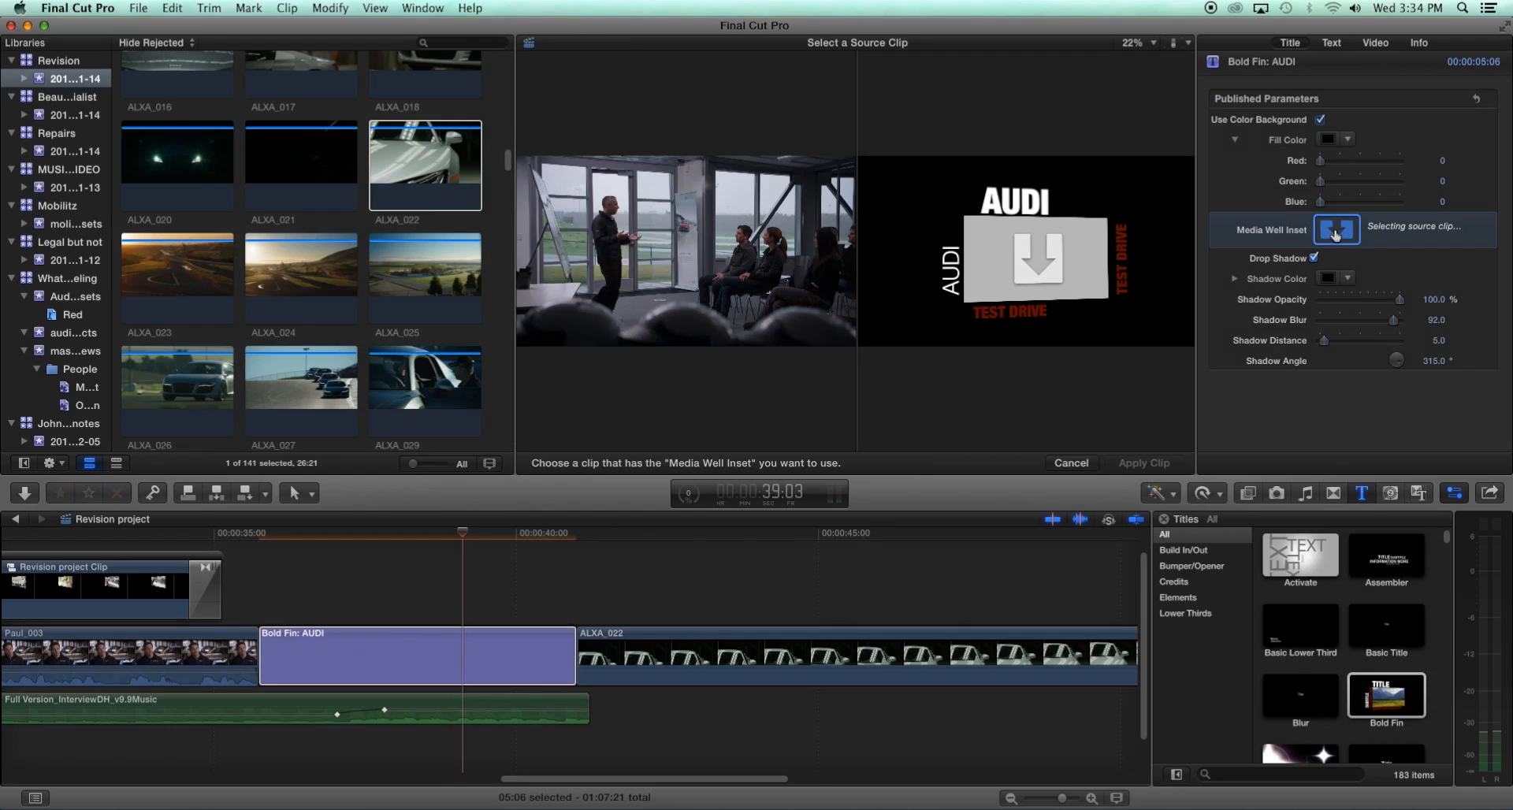
pyautogui.click(423, 173)
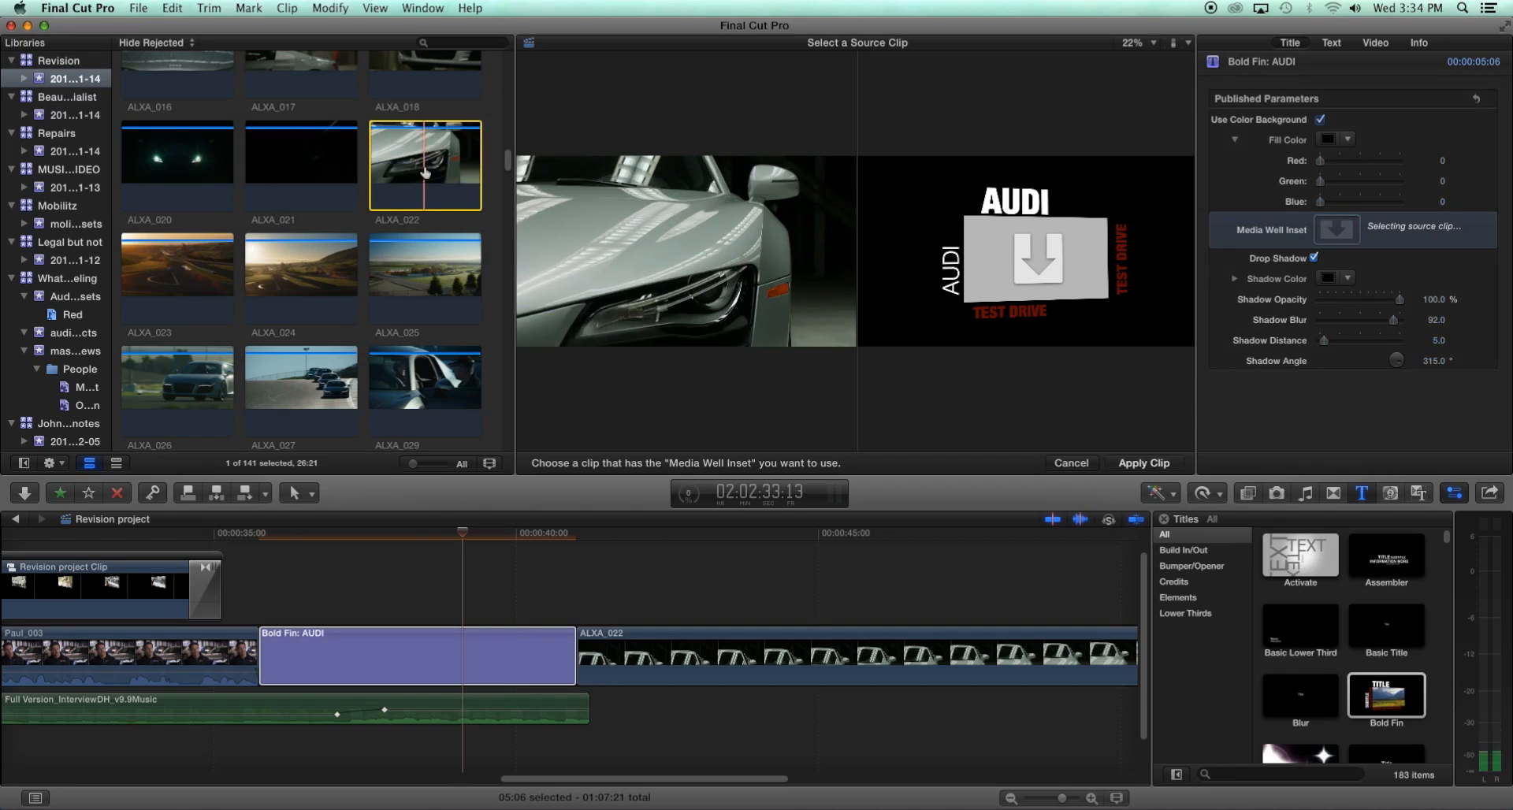
pyautogui.click(266, 534)
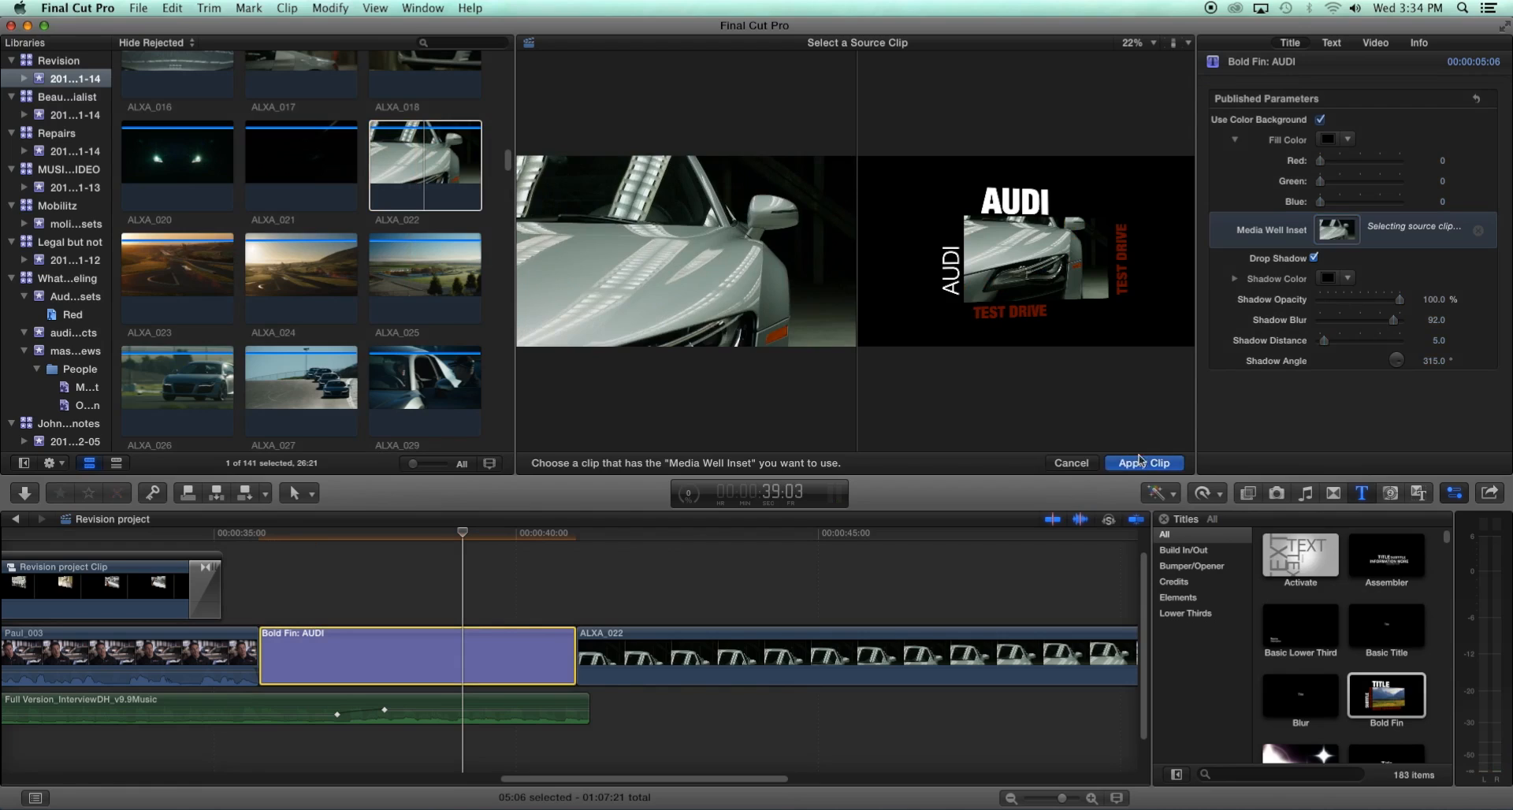
pyautogui.click(1142, 463)
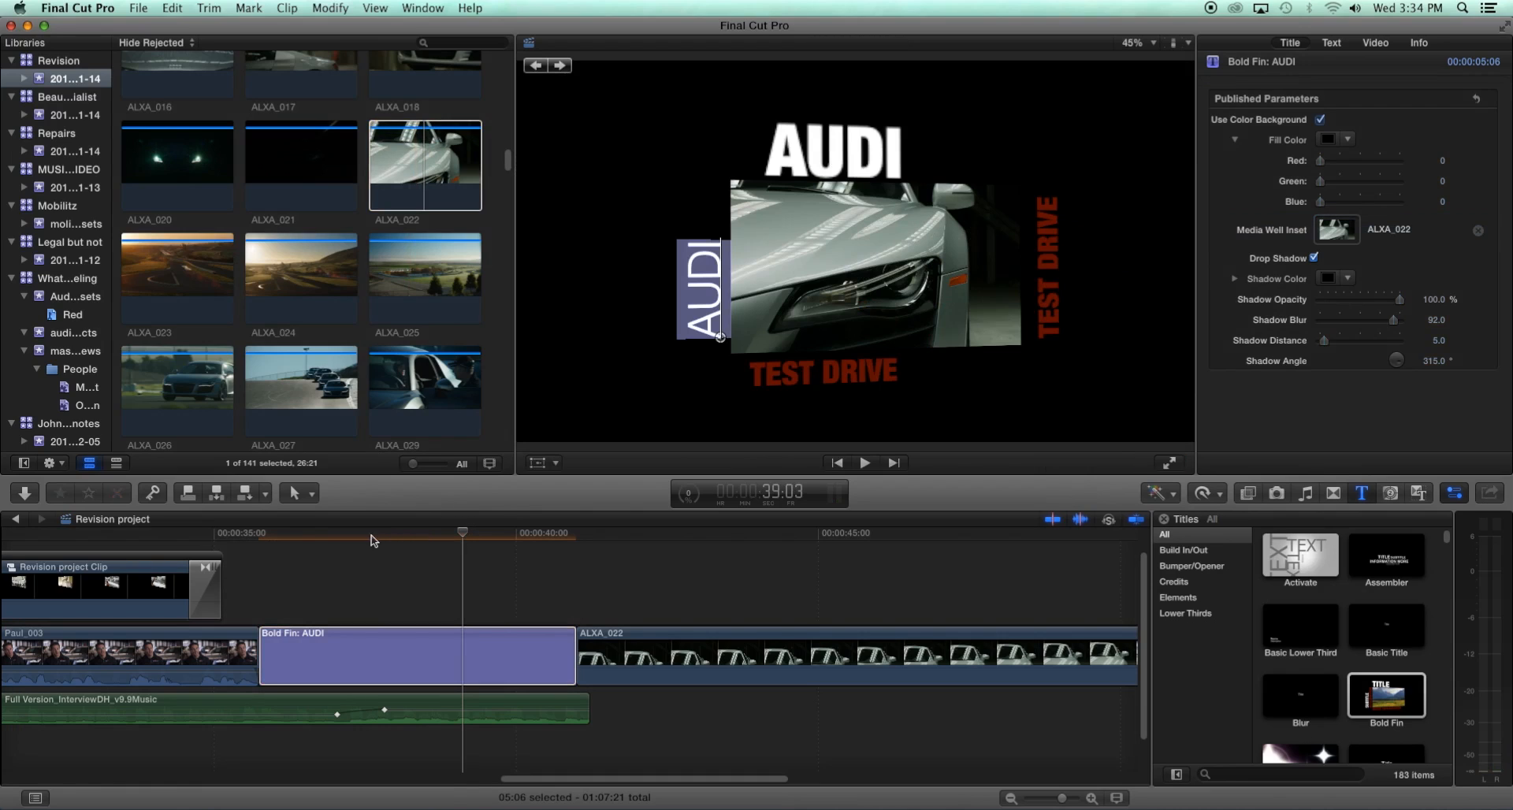
# - Play back and skim the AUDI title and surrounding interview section to review the inset
pyautogui.click(258, 538)
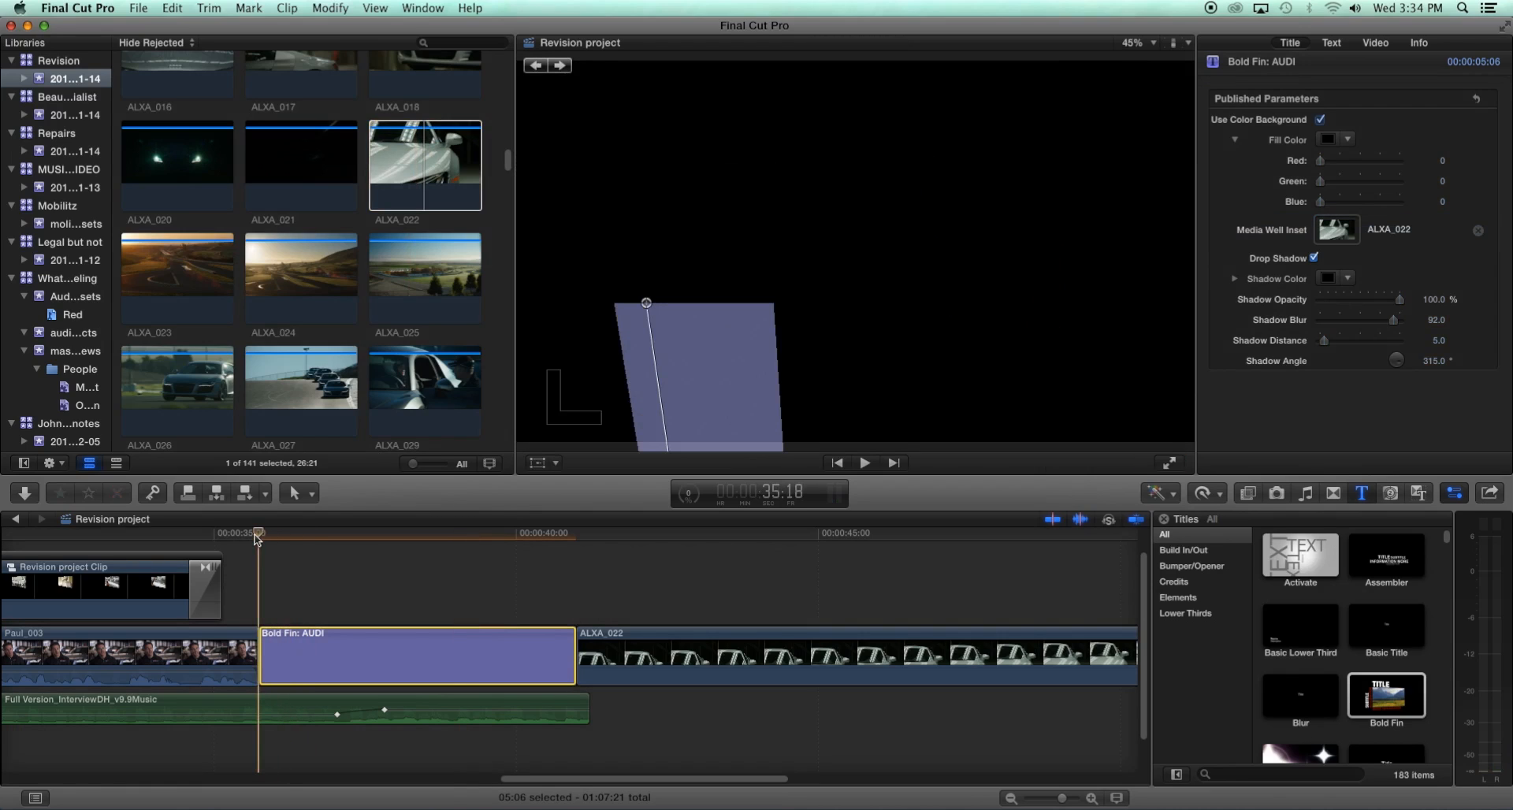
pyautogui.press('space')
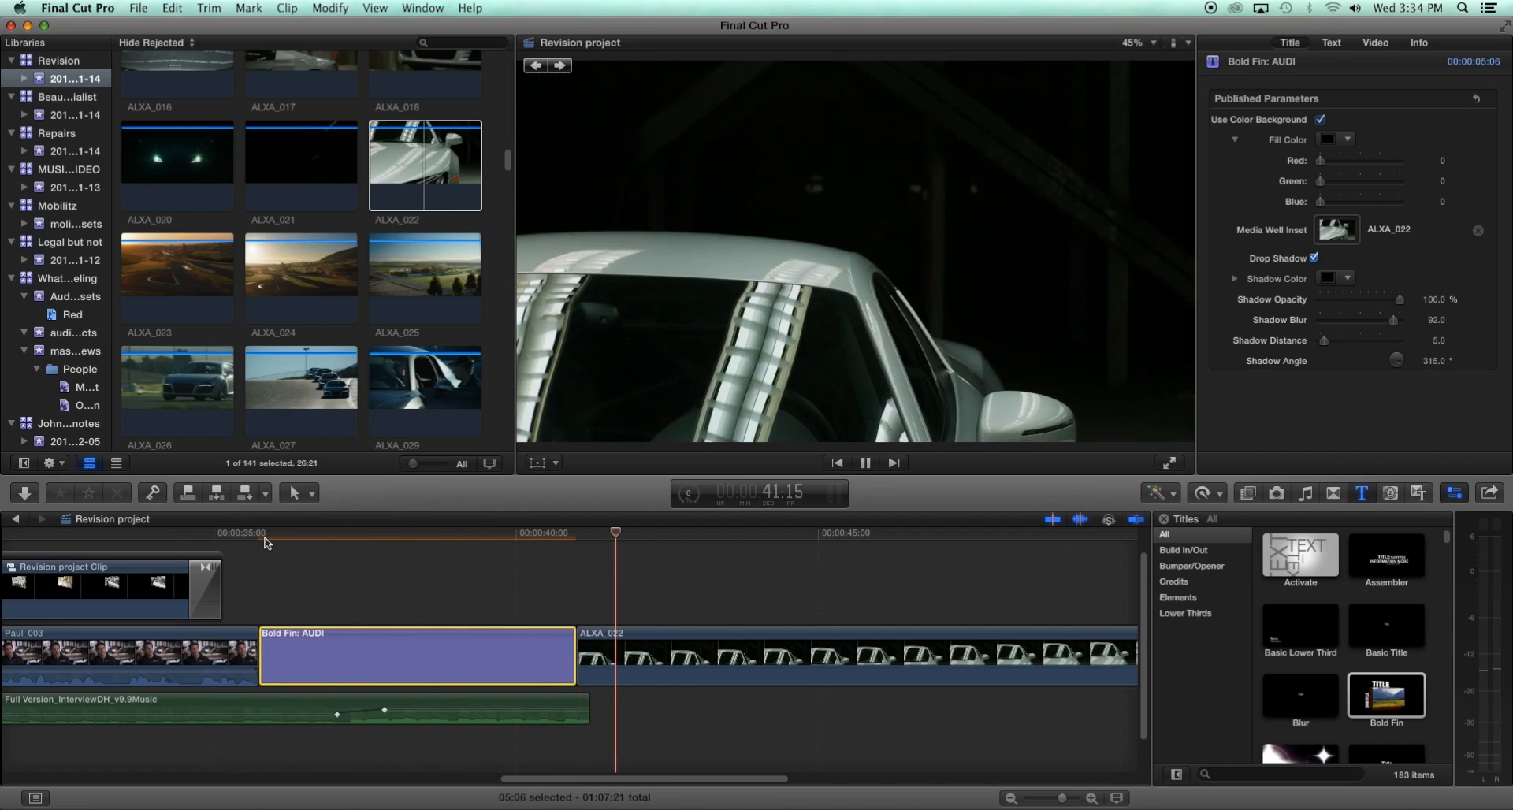
pyautogui.press('space')
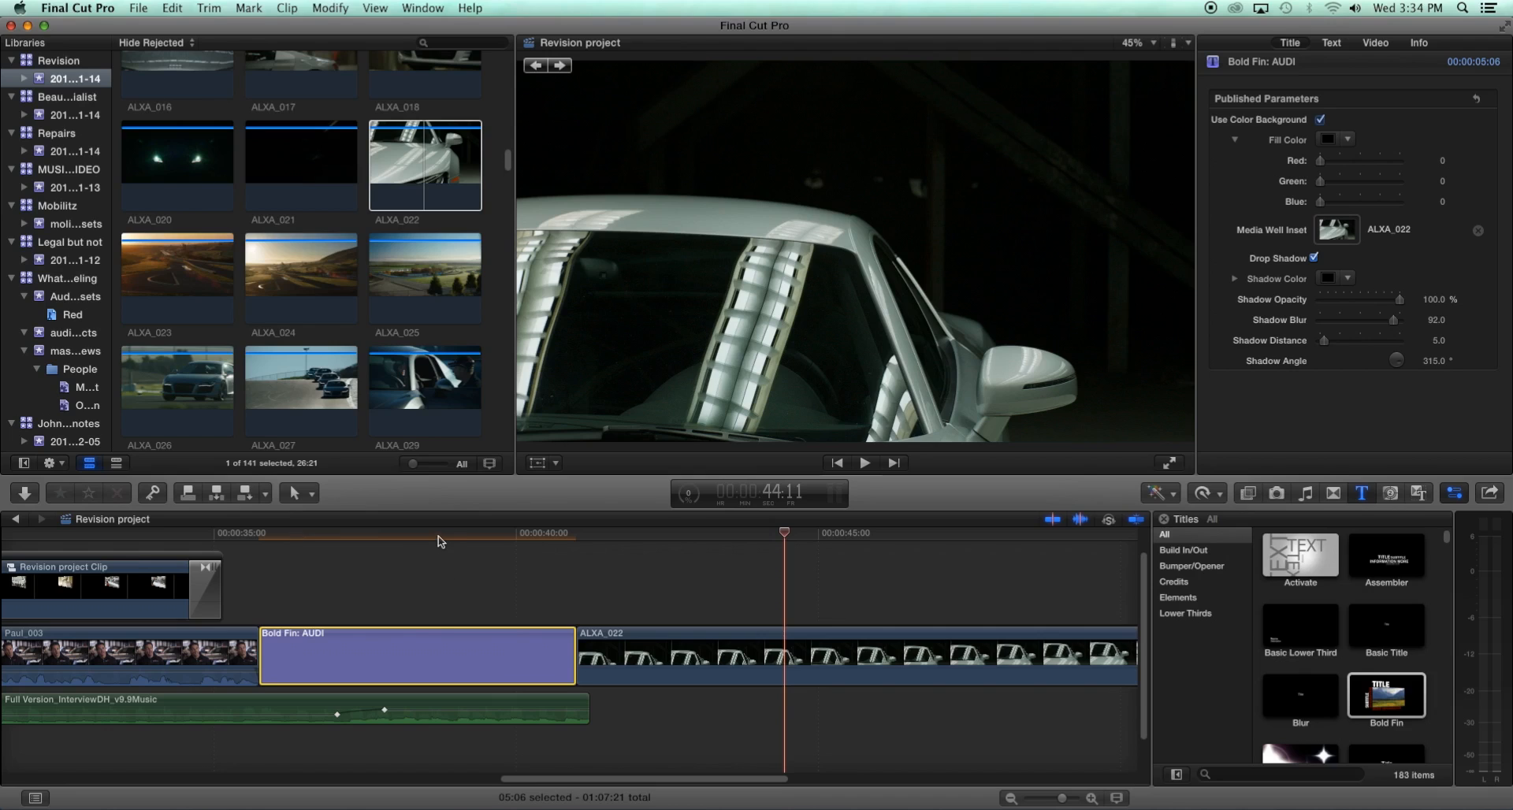
pyautogui.click(437, 536)
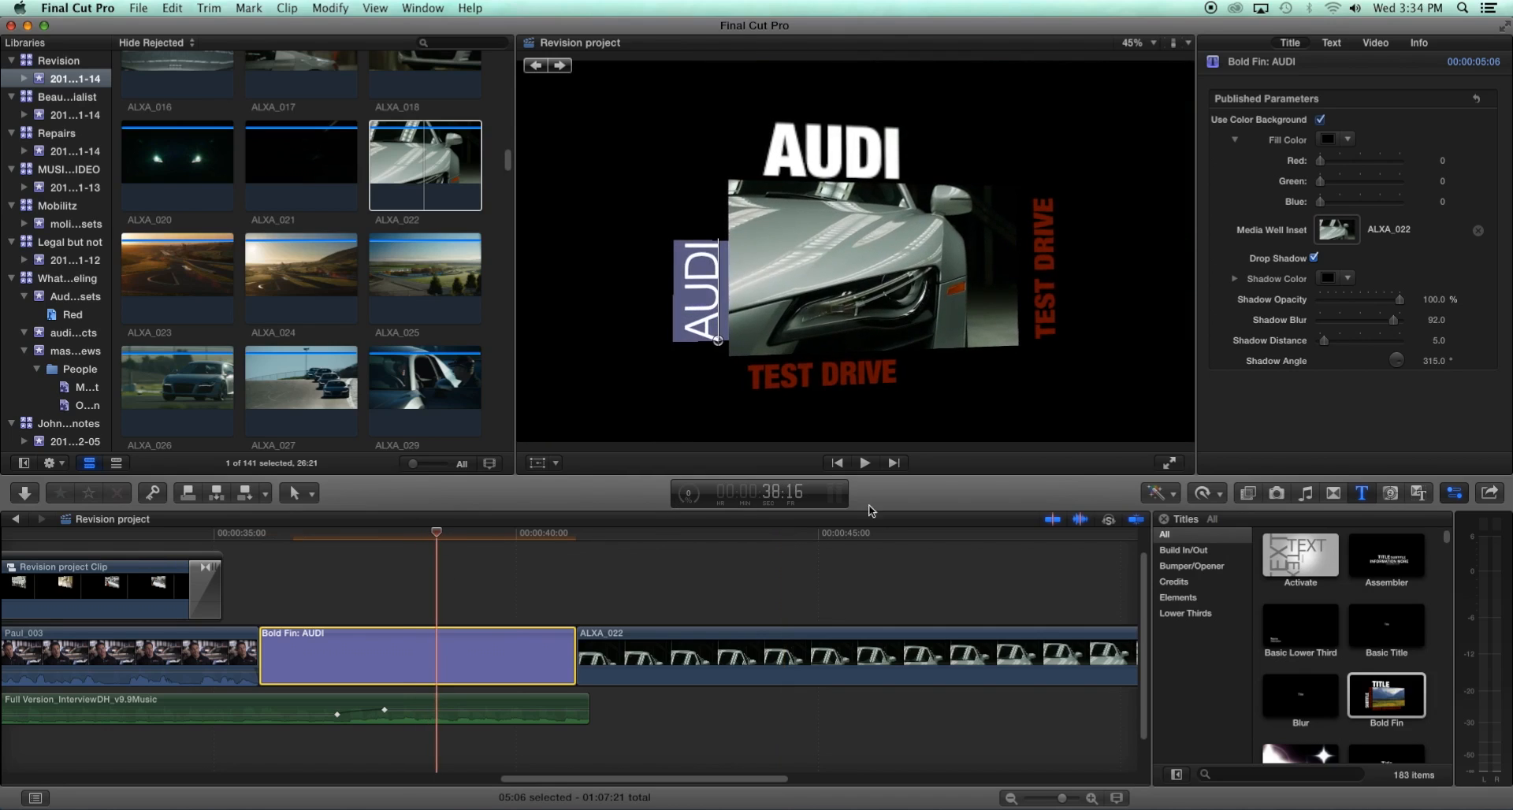
pyautogui.click(538, 586)
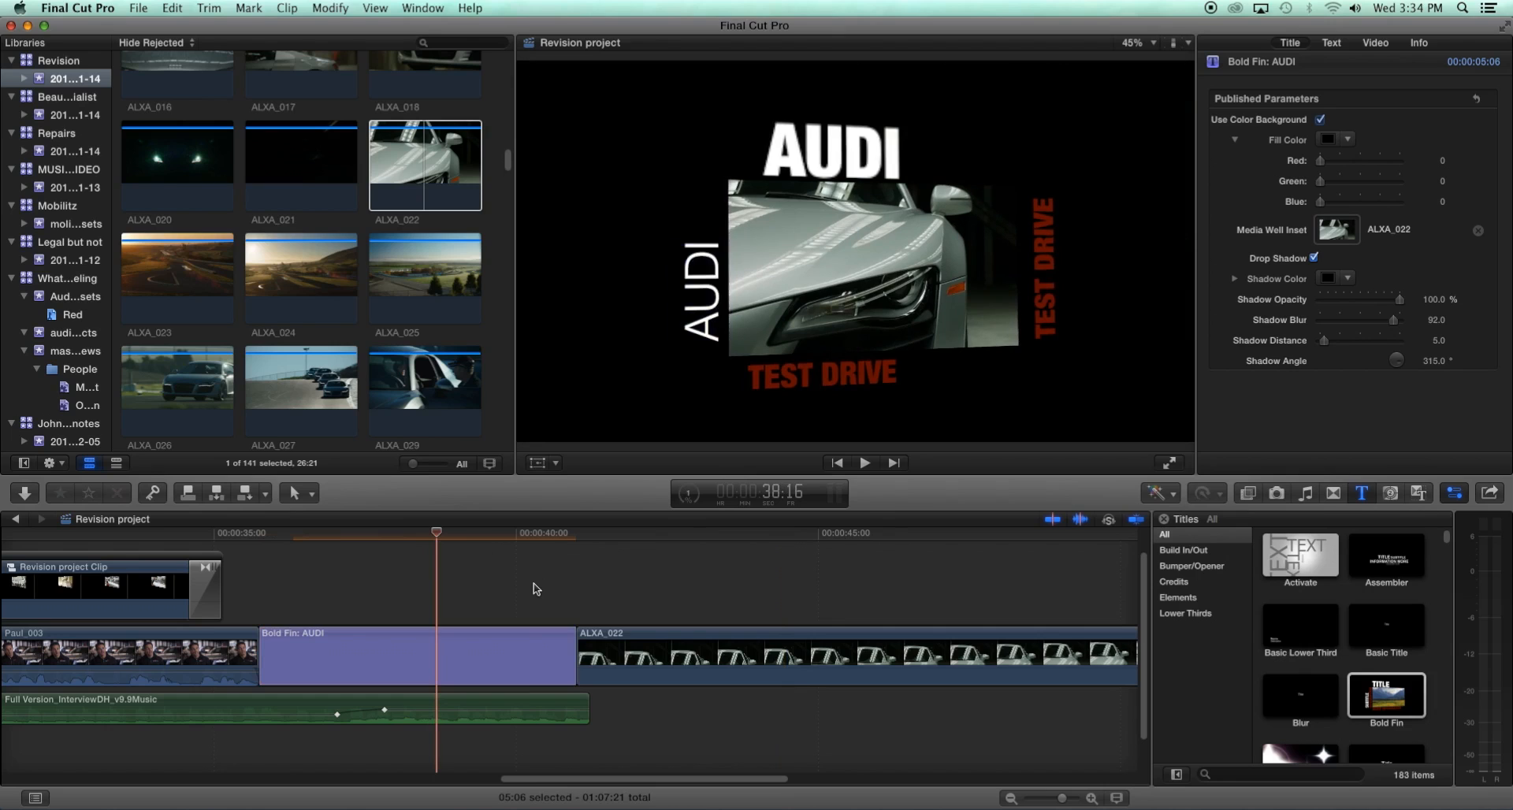
pyautogui.click(536, 535)
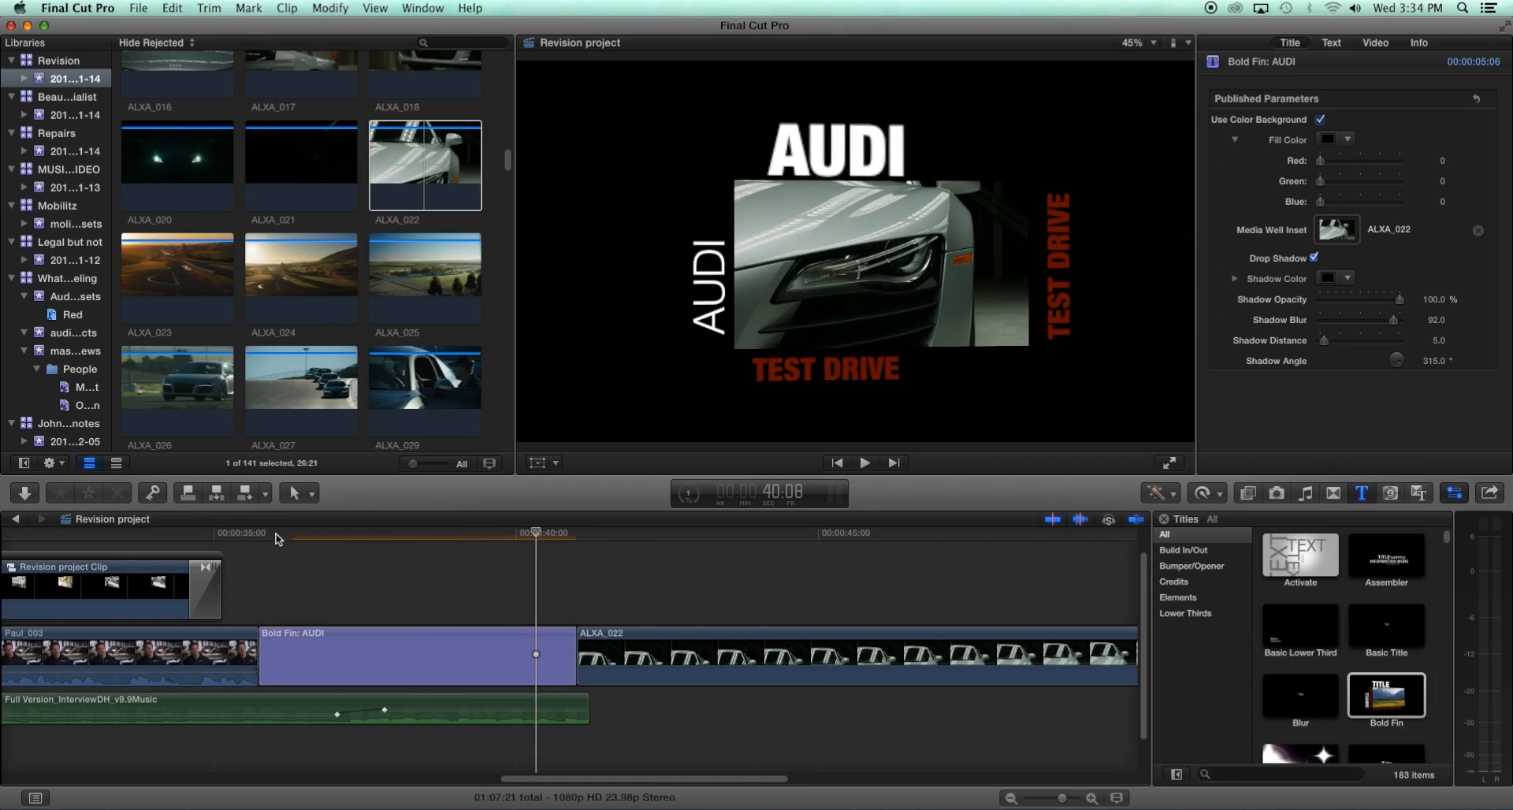
pyautogui.moveTo(341, 542); pyautogui.dragTo(260, 539)
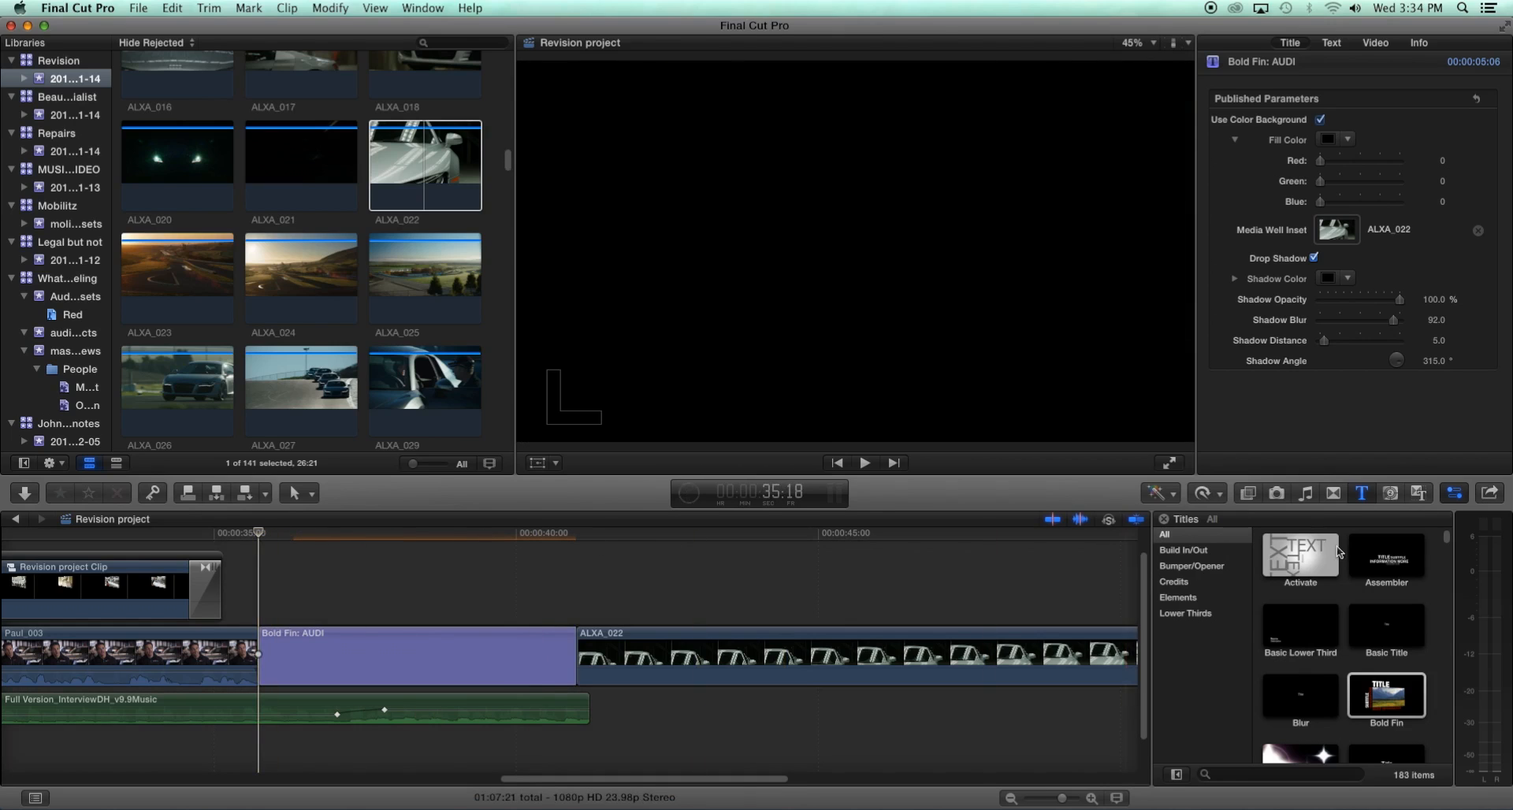
pyautogui.click(612, 542)
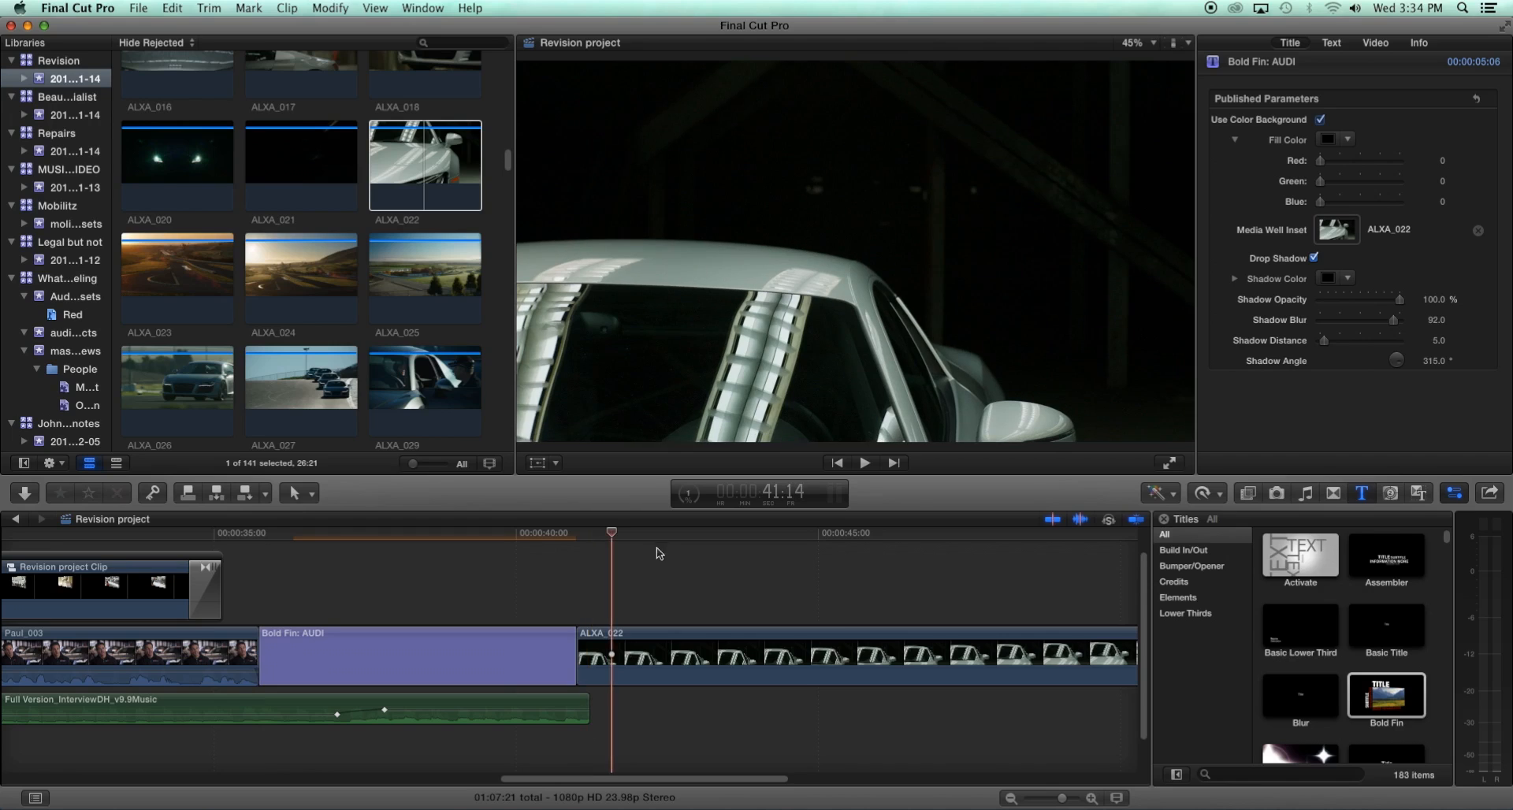
pyautogui.hscroll(-10, 260, 575)
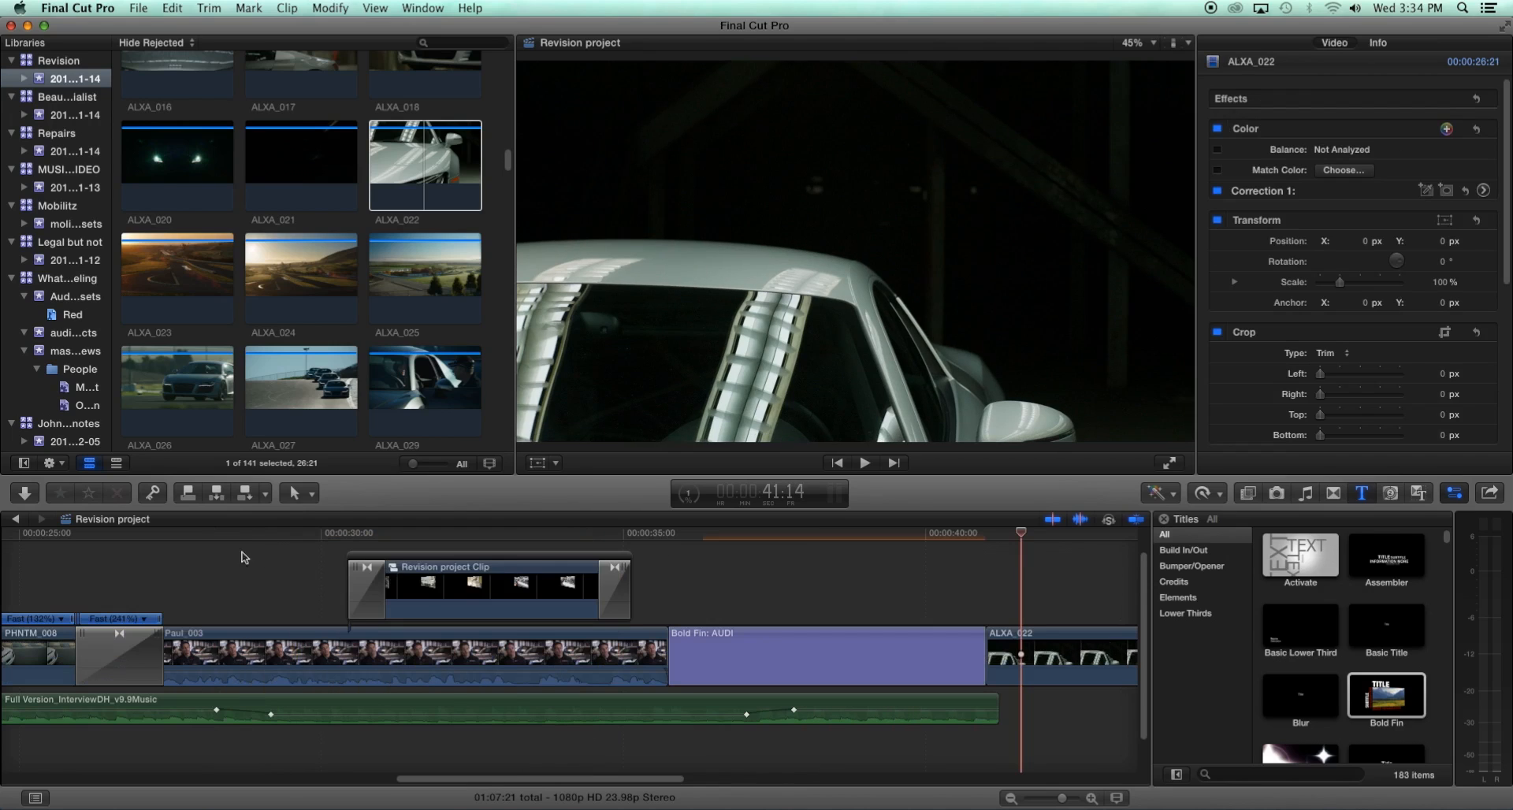
pyautogui.click(173, 541)
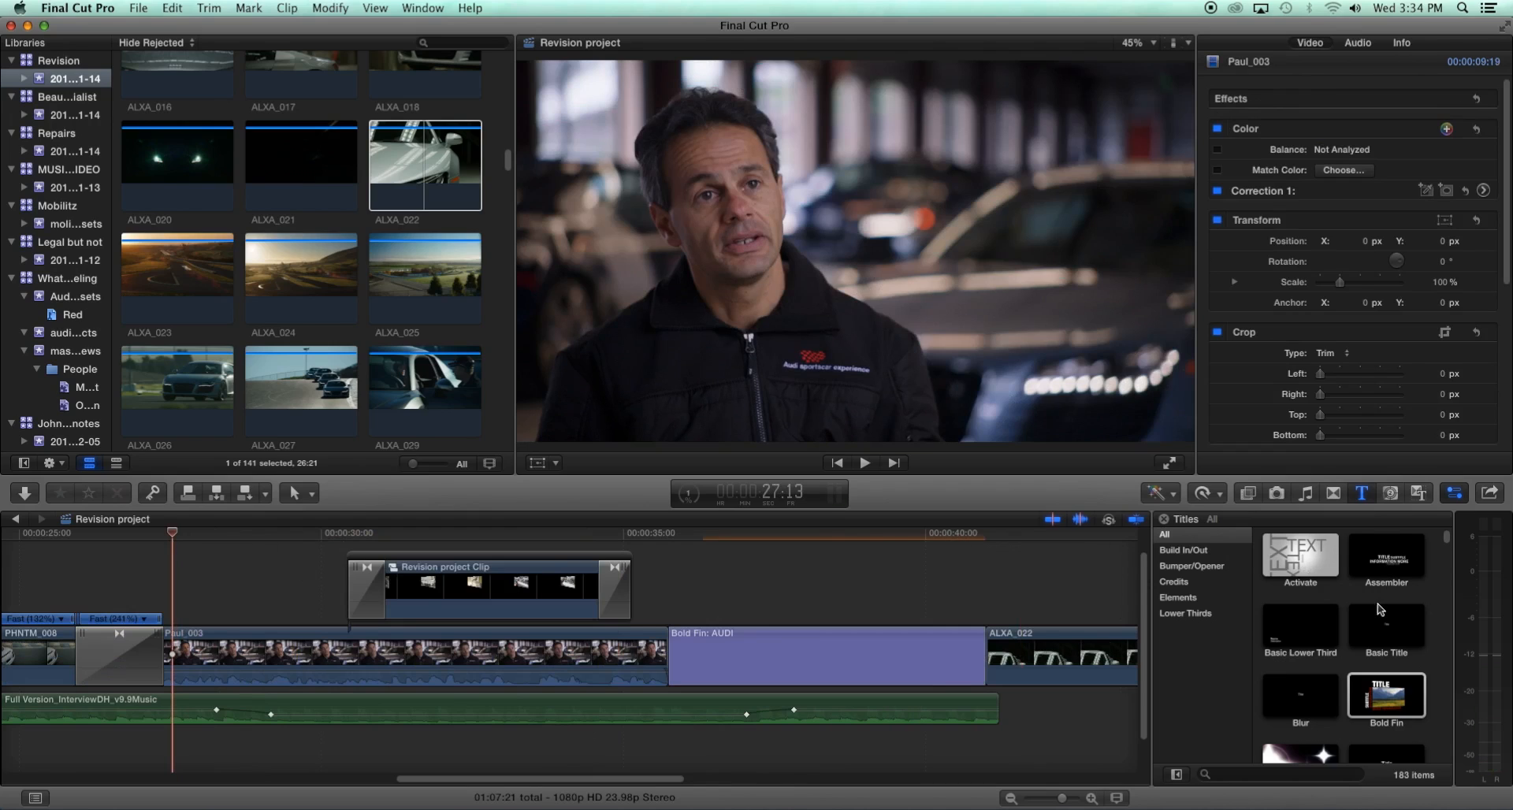
pyautogui.click(1292, 635)
pyautogui.moveTo(1292, 634); pyautogui.dragTo(193, 607)
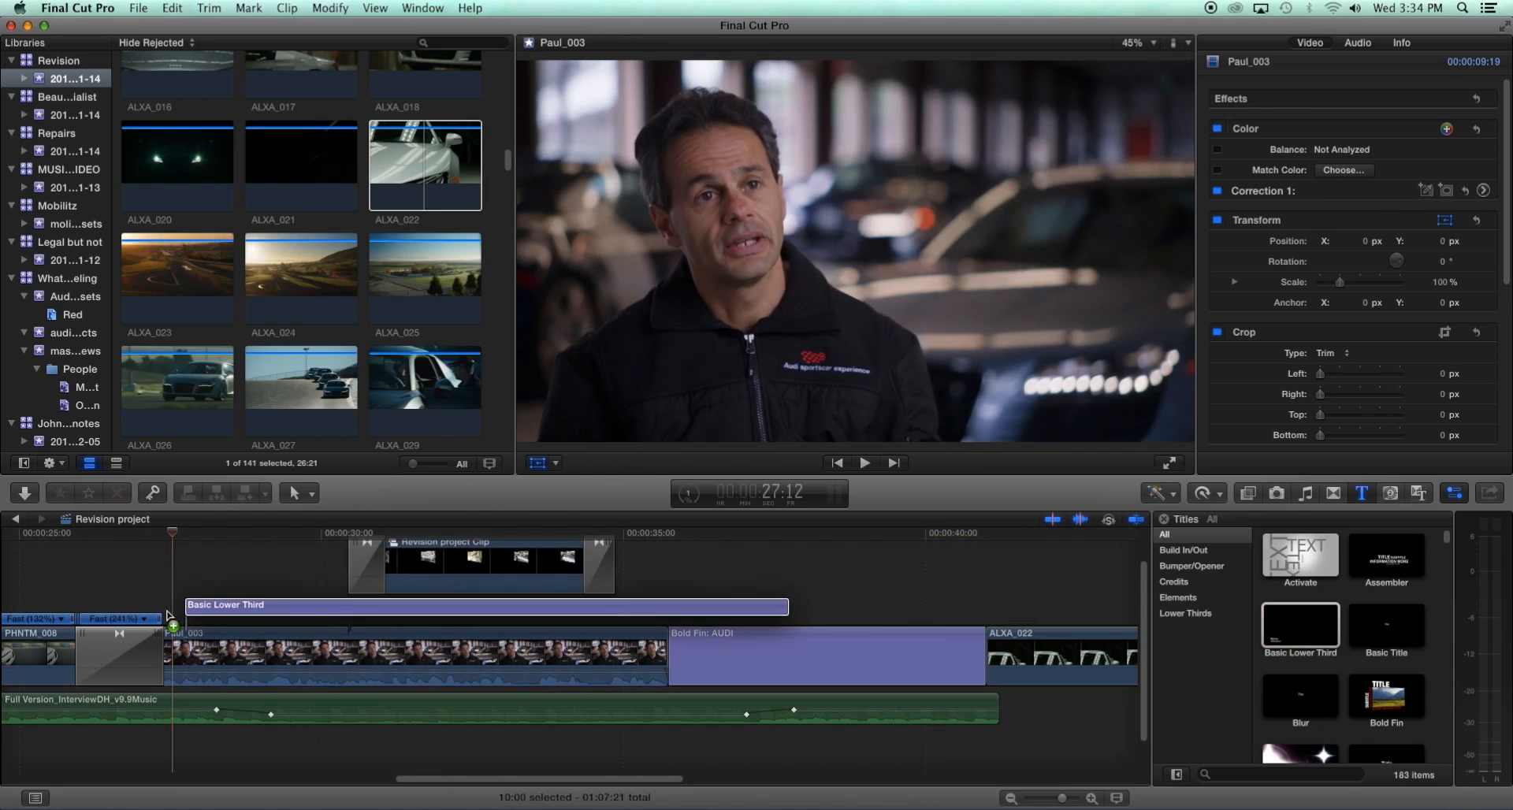
pyautogui.click(226, 612)
pyautogui.press('space')
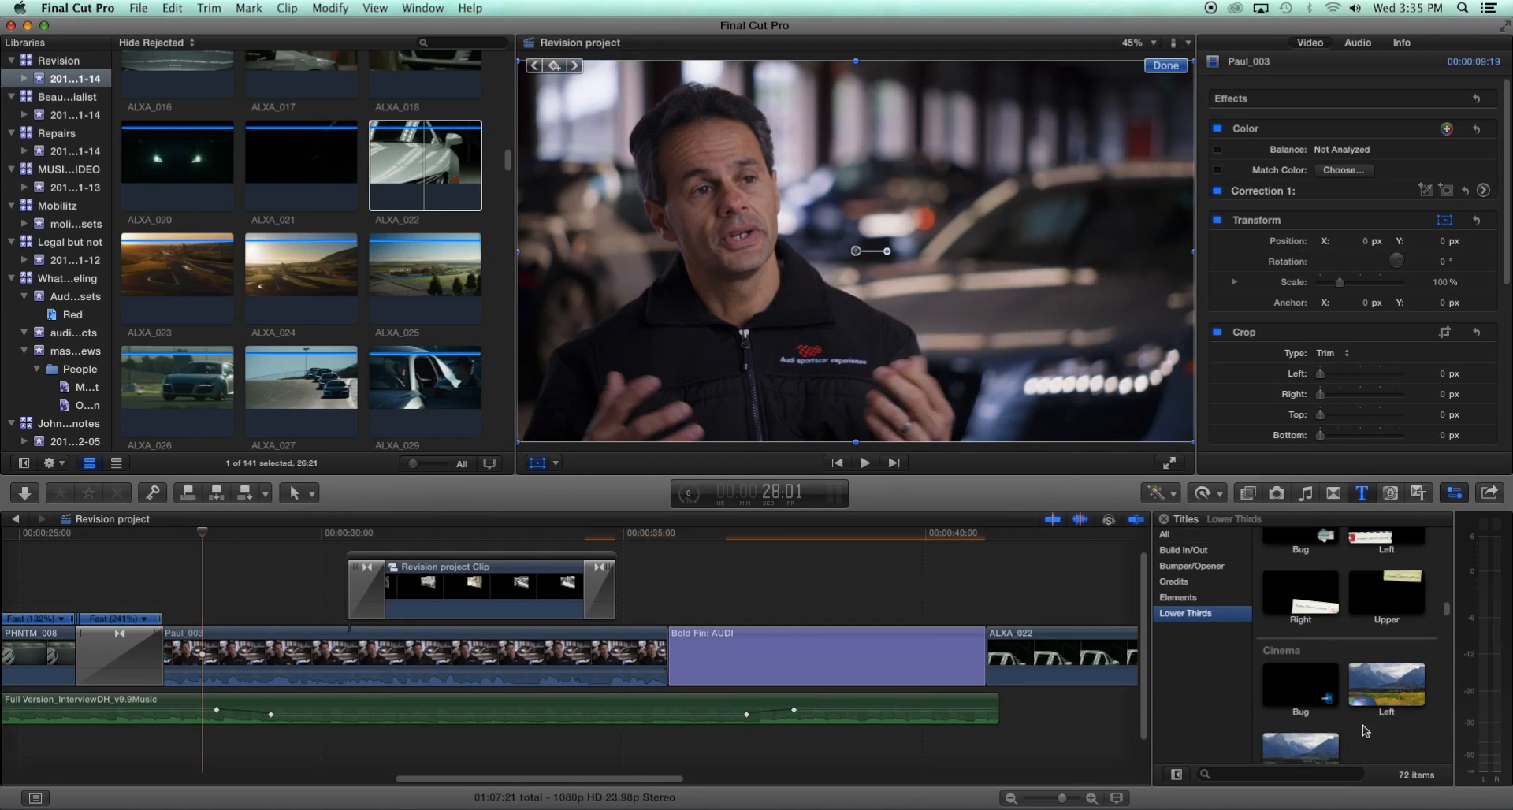
# - Add the Right lower third from the Lower Thirds titles above the start of the Paul_003 interview clip
pyautogui.scroll(-8, 1365, 728)
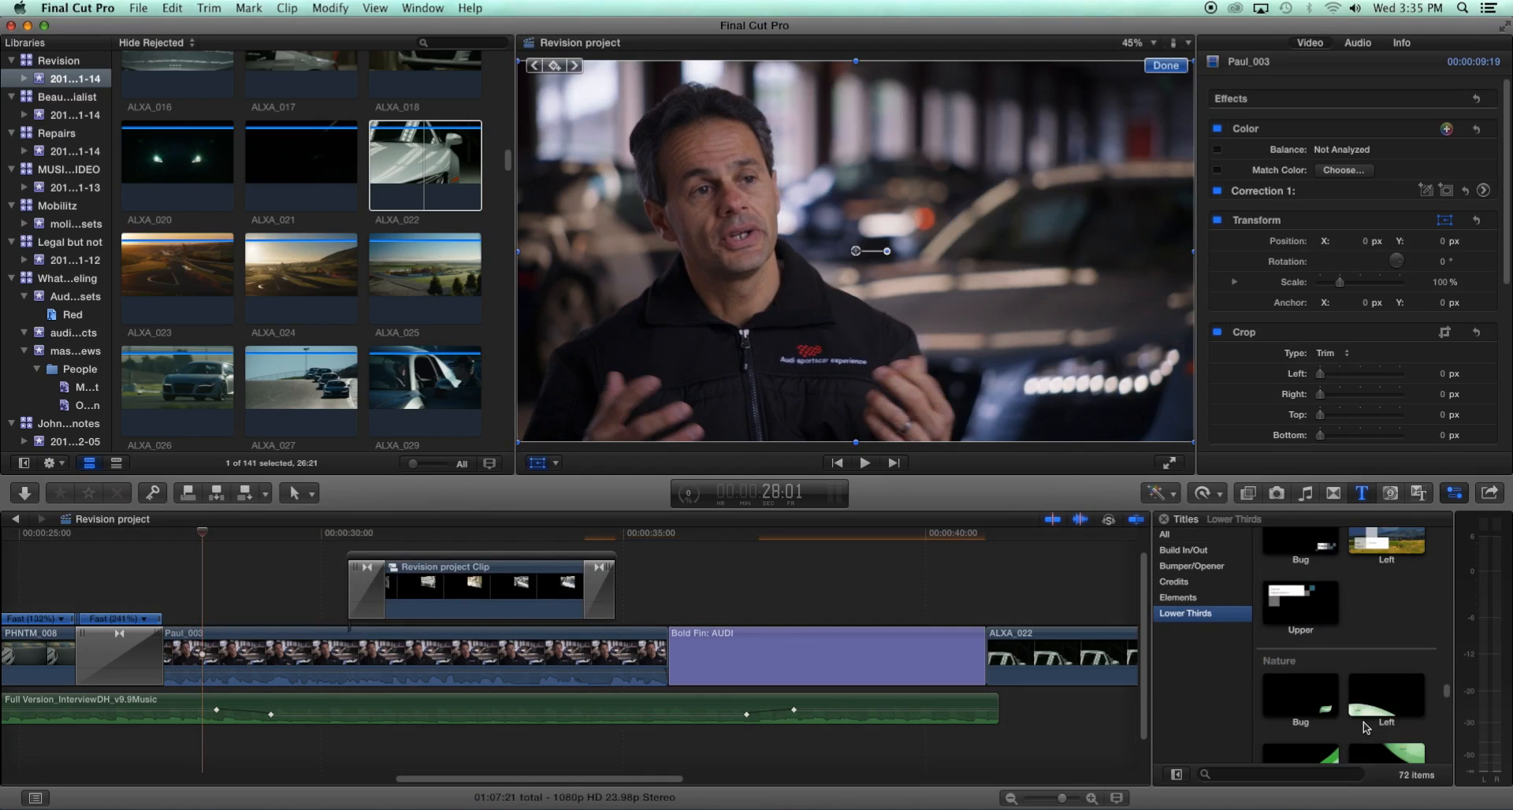
pyautogui.scroll(-5, 1367, 727)
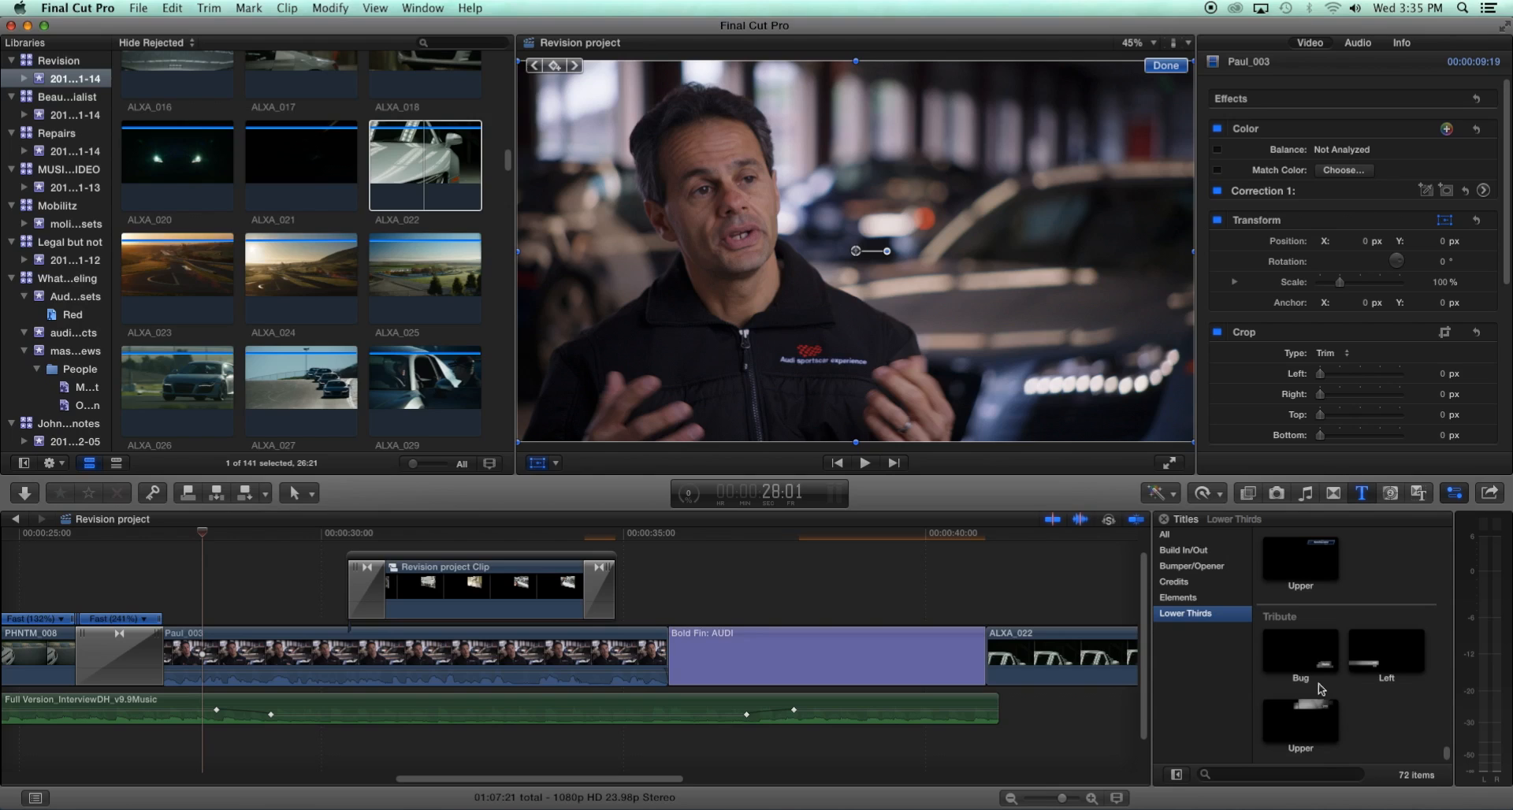
pyautogui.scroll(-3, 1305, 697)
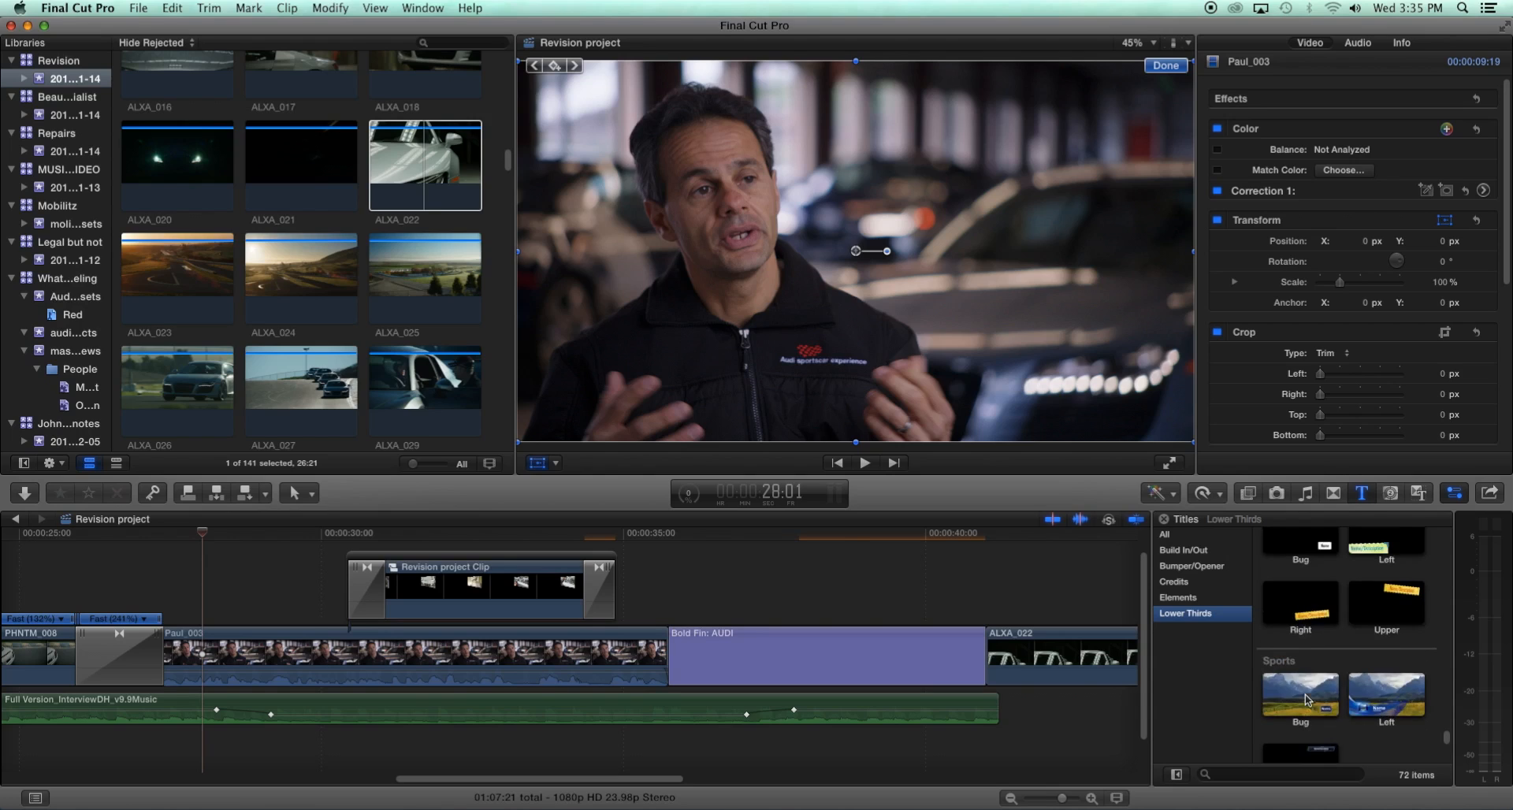
pyautogui.moveTo(1301, 623); pyautogui.dragTo(298, 583)
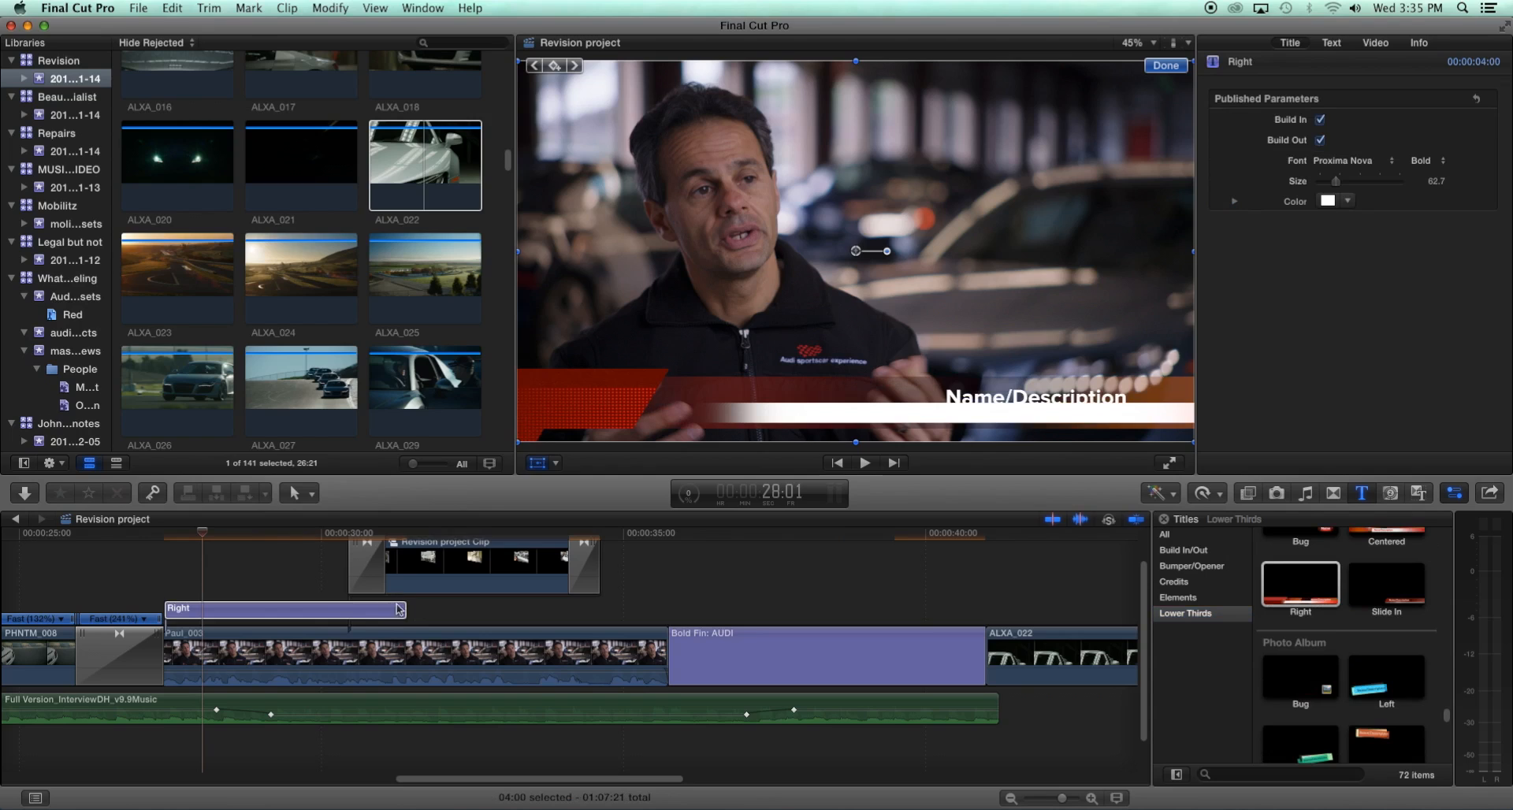
# - Trim the Right lower third to about 3 seconds so it ends before the compound clip
pyautogui.moveTo(402, 608); pyautogui.dragTo(348, 608)
pyautogui.moveTo(203, 521); pyautogui.dragTo(257, 529)
pyautogui.click(262, 609)
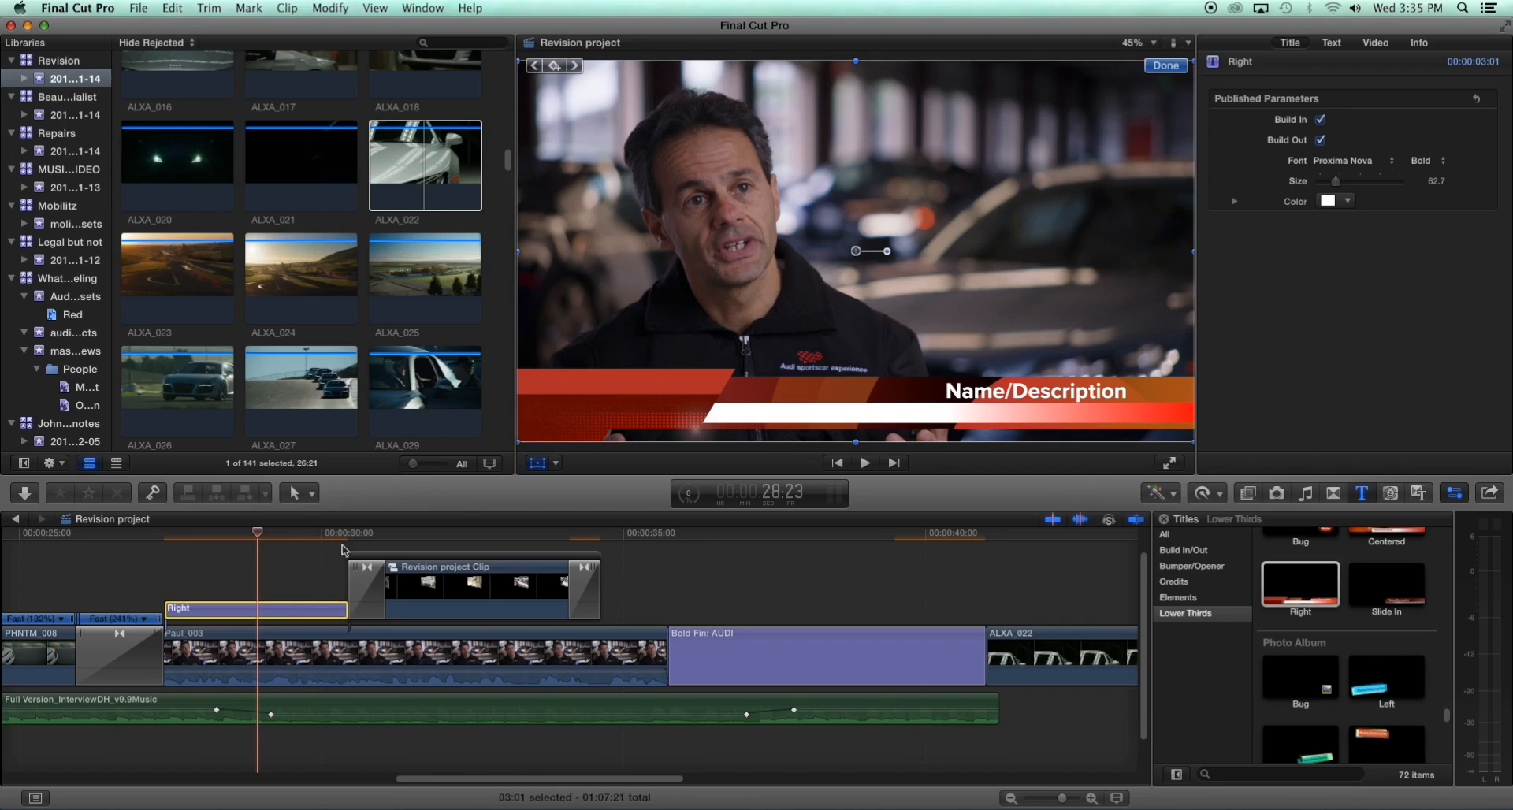
# - Replace the lower third's Name/Description text with the interviewee's name followed by /Mechanic
pyautogui.doubleClick(989, 396)
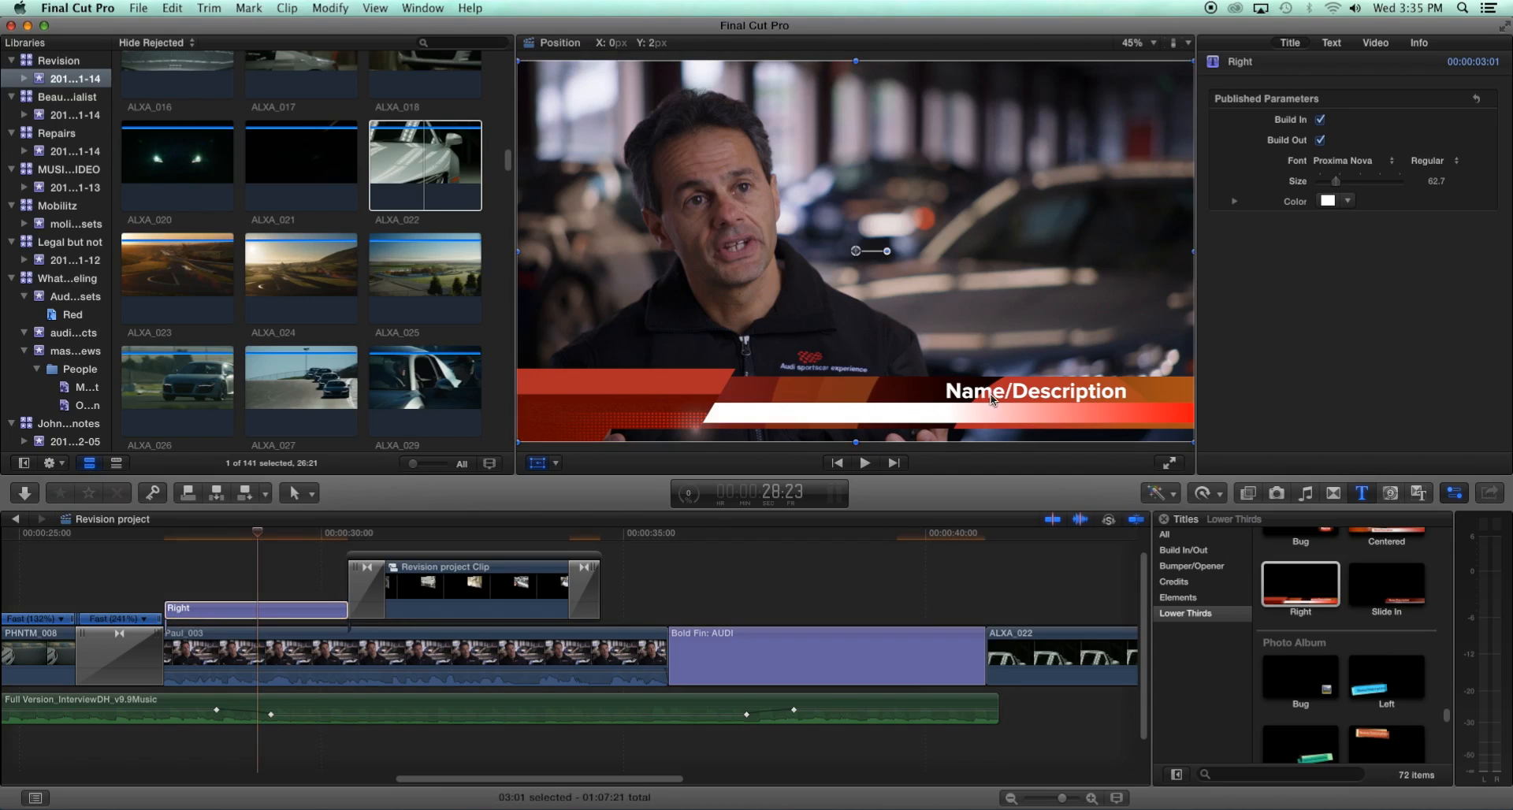
pyautogui.moveTo(975, 388); pyautogui.dragTo(1051, 389)
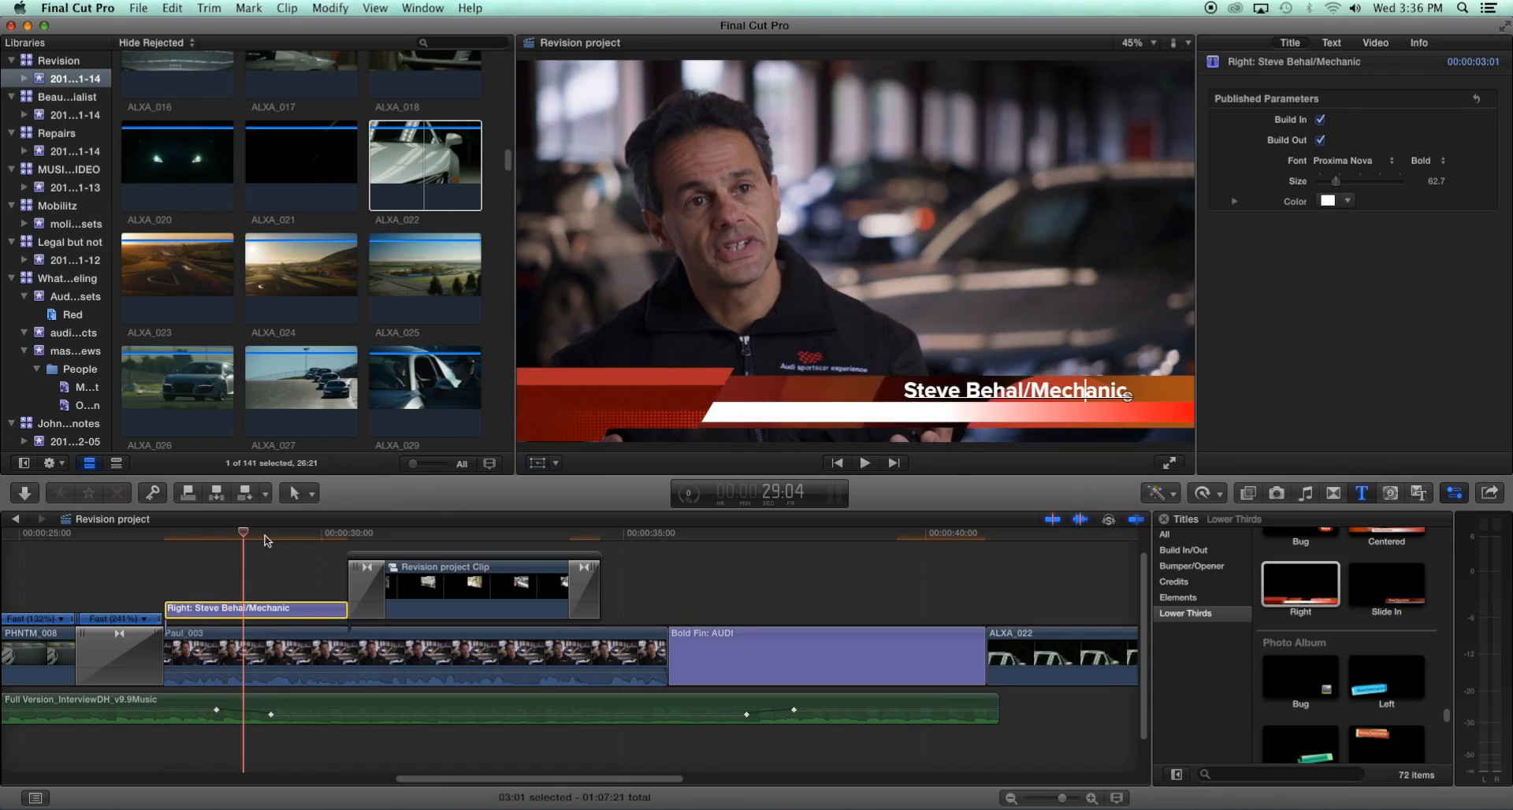
pyautogui.click(268, 541)
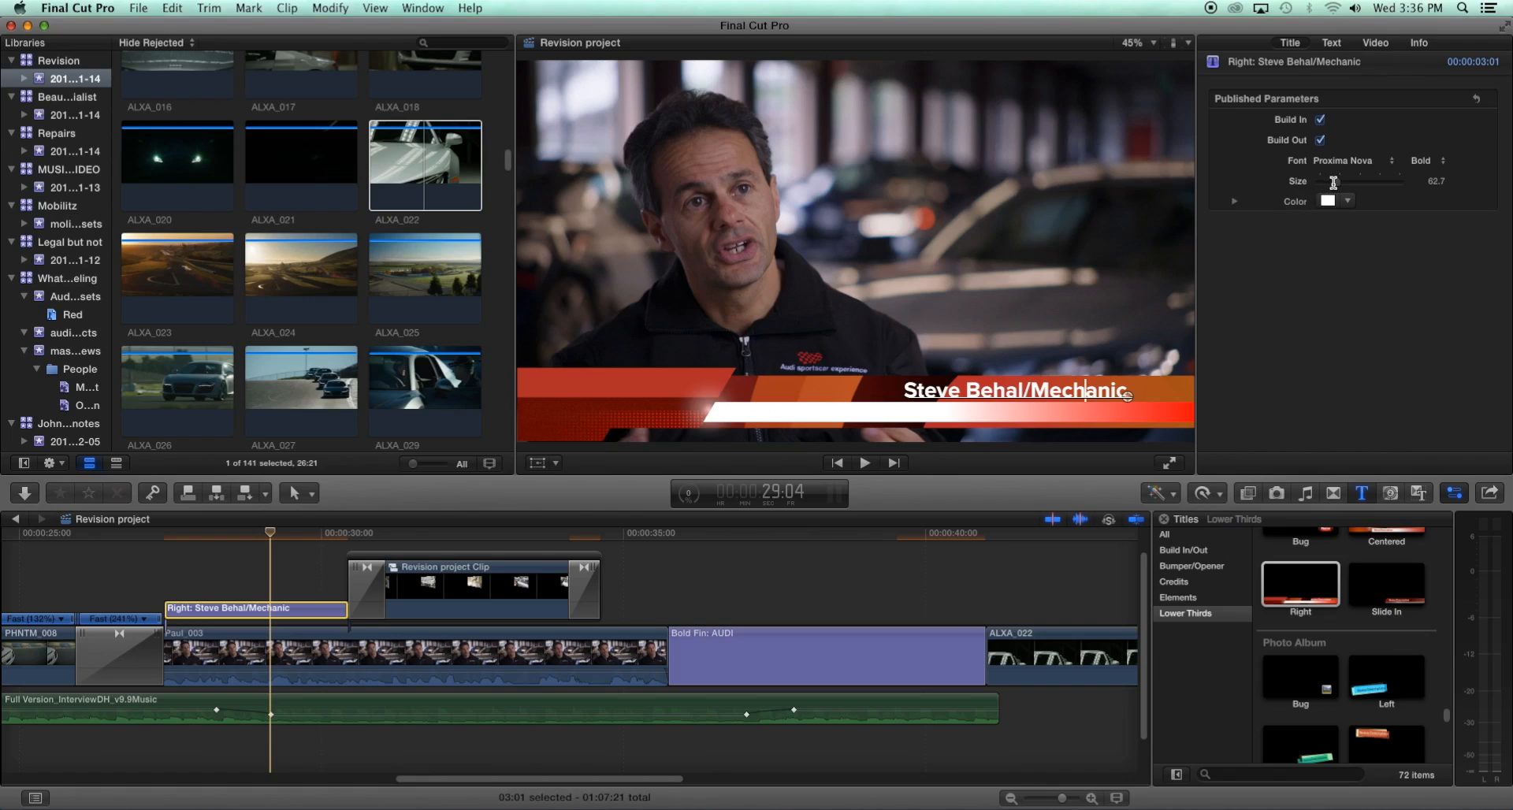
pyautogui.moveTo(1338, 186); pyautogui.dragTo(1336, 186)
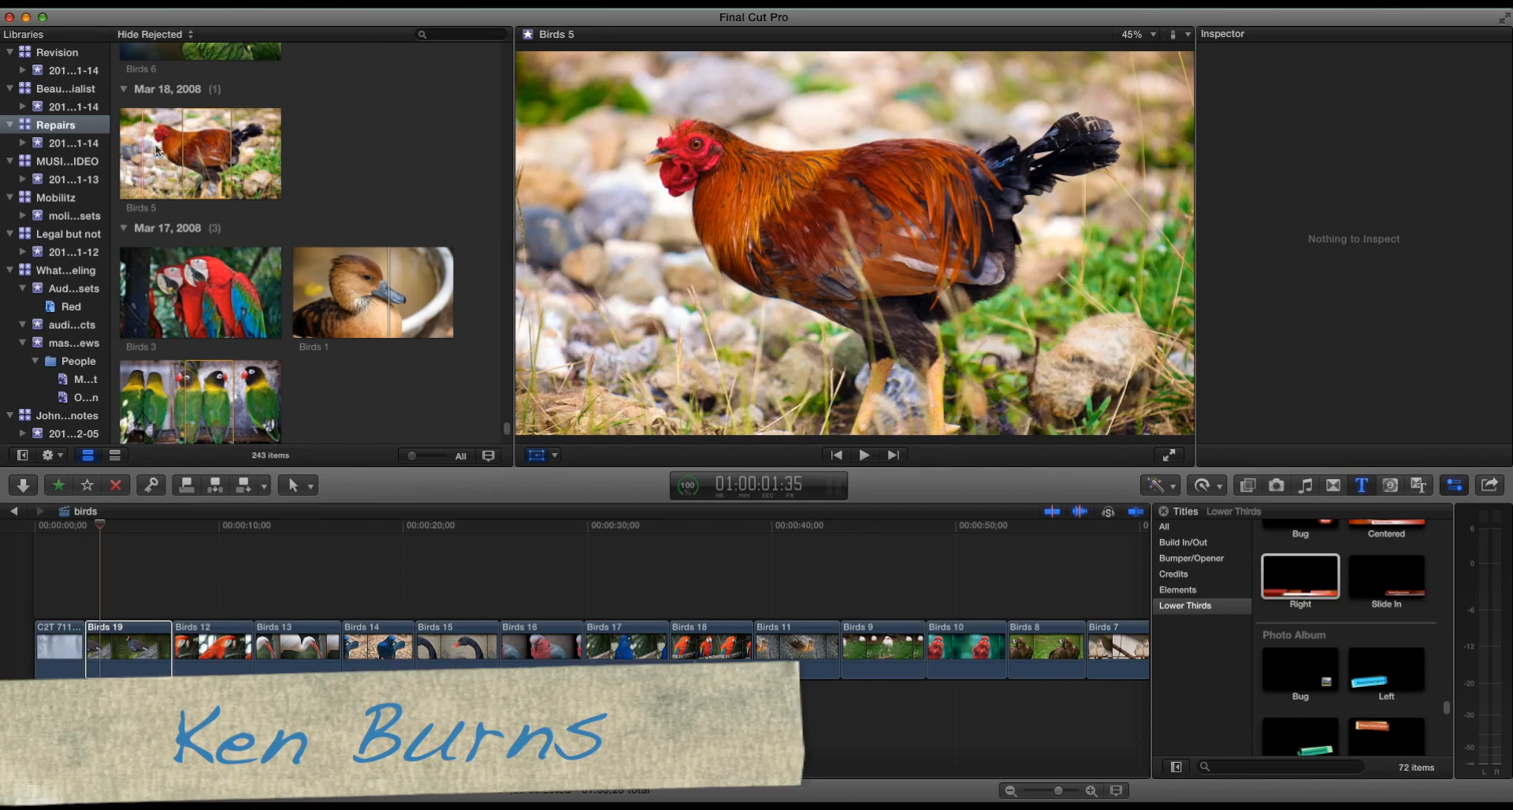
# - Set the still-image editing duration in the Editing preferences to 4 seconds
pyautogui.click(85, 8)
pyautogui.click(76, 44)
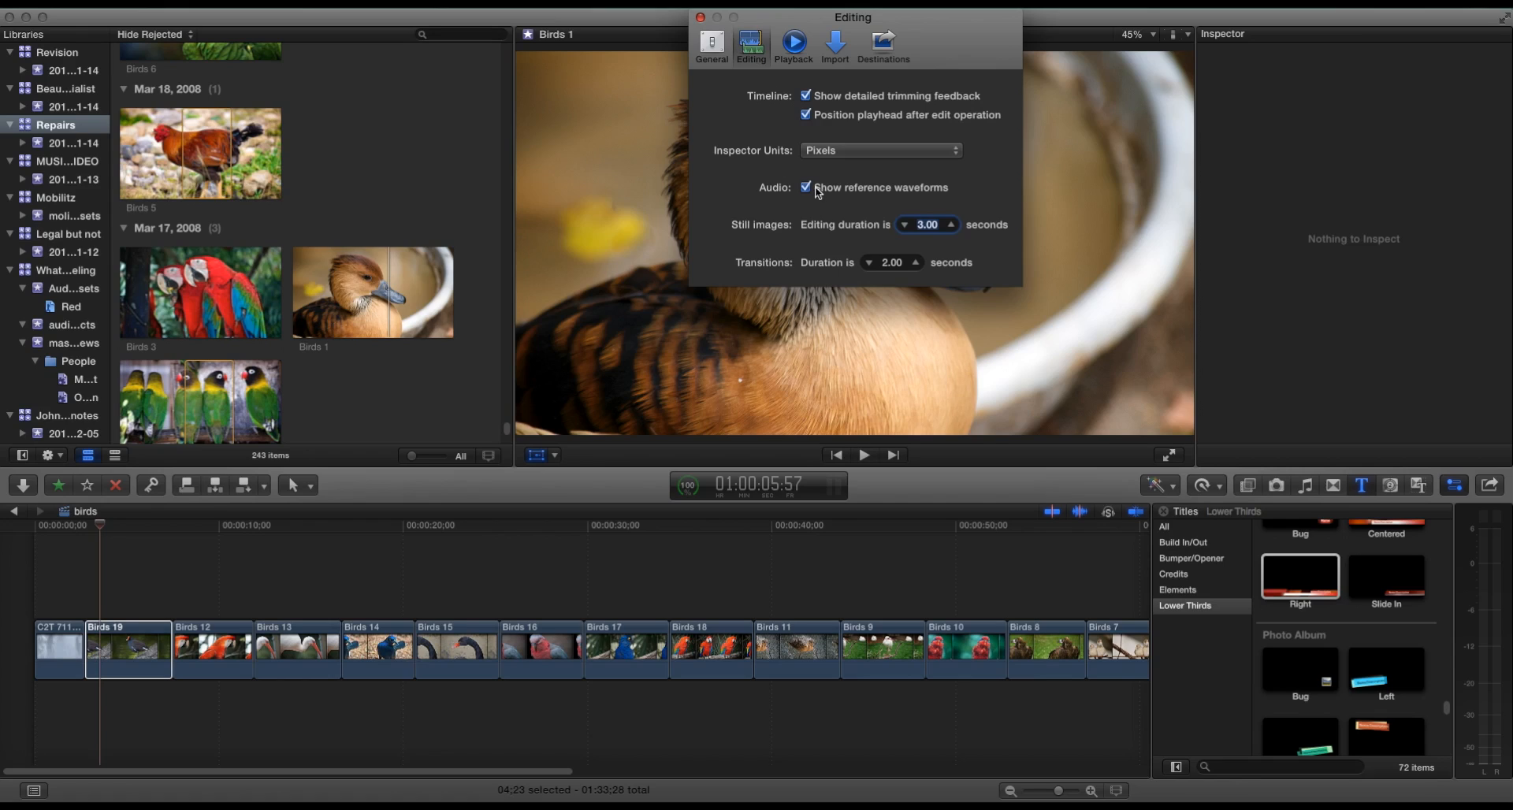
pyautogui.click(952, 225)
pyautogui.write('2.7')
pyautogui.press('Return')
pyautogui.click(951, 225)
pyautogui.moveTo(920, 228)
pyautogui.mouseDown()
pyautogui.moveTo(904, 225)
pyautogui.moveTo(926, 230)
pyautogui.mouseUp()
pyautogui.click(925, 230)
pyautogui.write('4')
pyautogui.press('Return')
# - Lower the default transition duration in the Editing preferences and close the preferences window
pyautogui.click(897, 263)
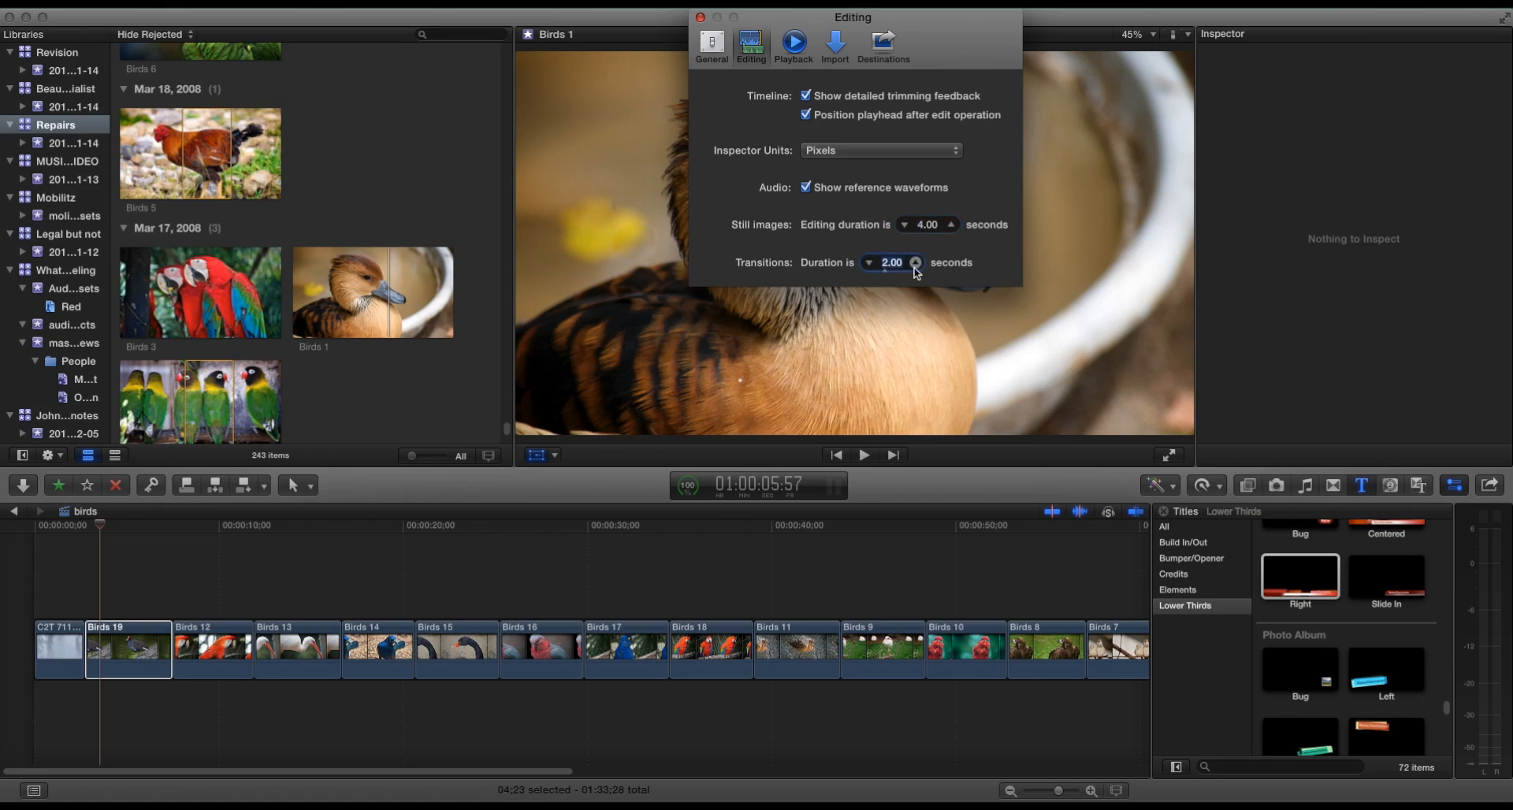
pyautogui.click(870, 264)
pyautogui.click(701, 17)
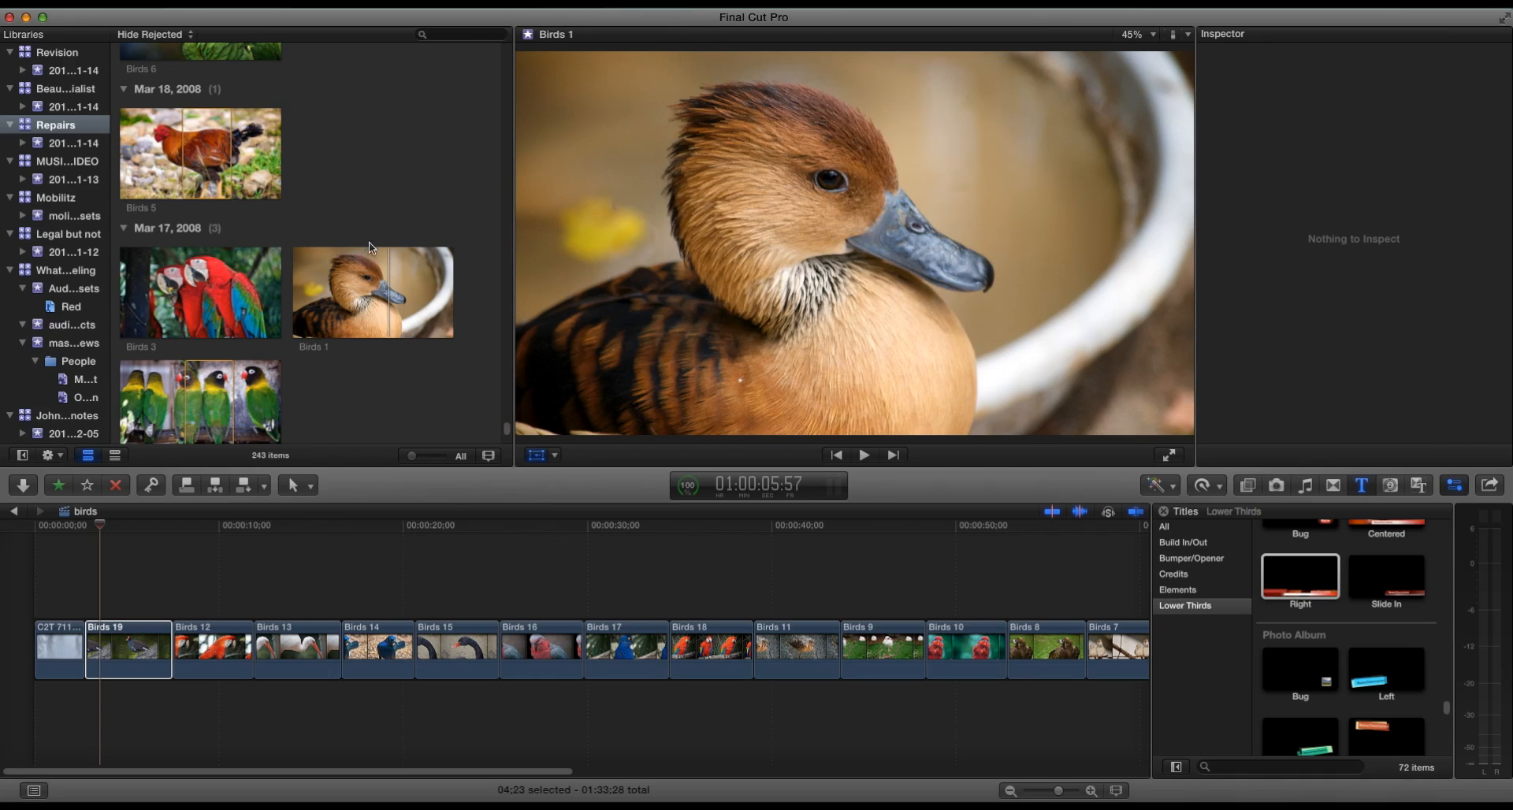
# - Browse the bird still images in the event browser
pyautogui.click(231, 285)
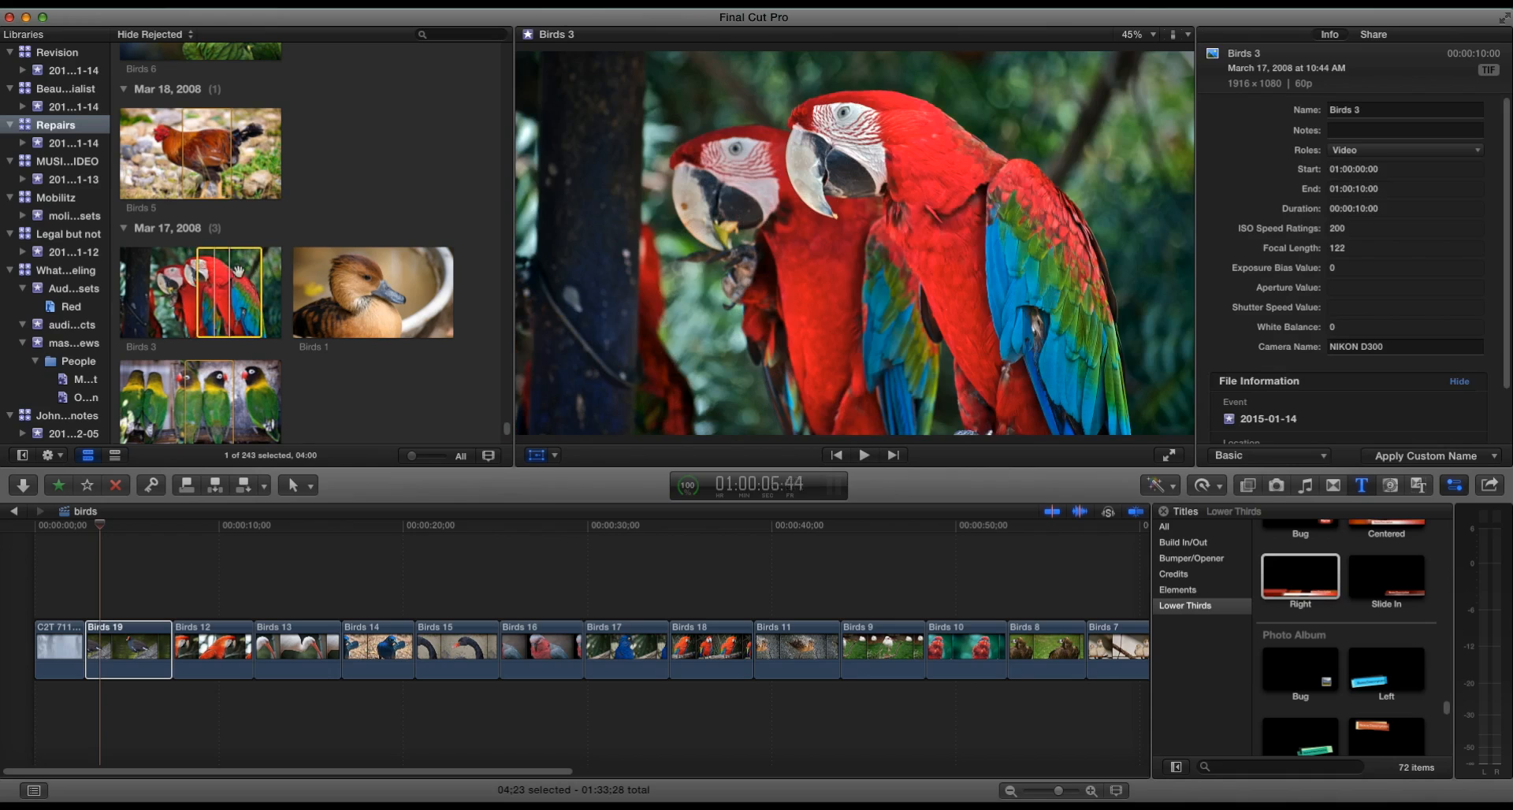
pyautogui.click(356, 276)
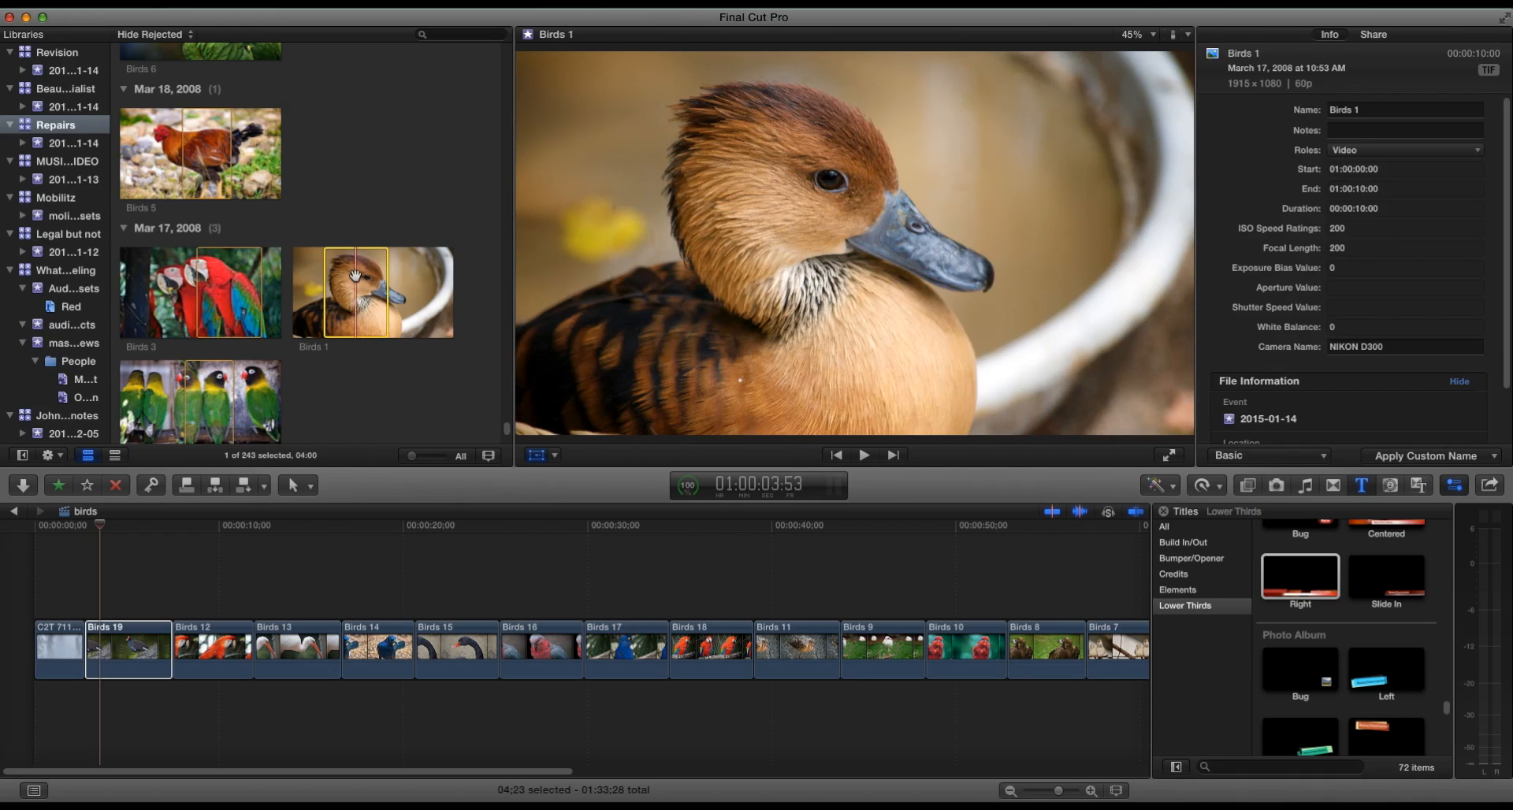
pyautogui.scroll(-4, 237, 371)
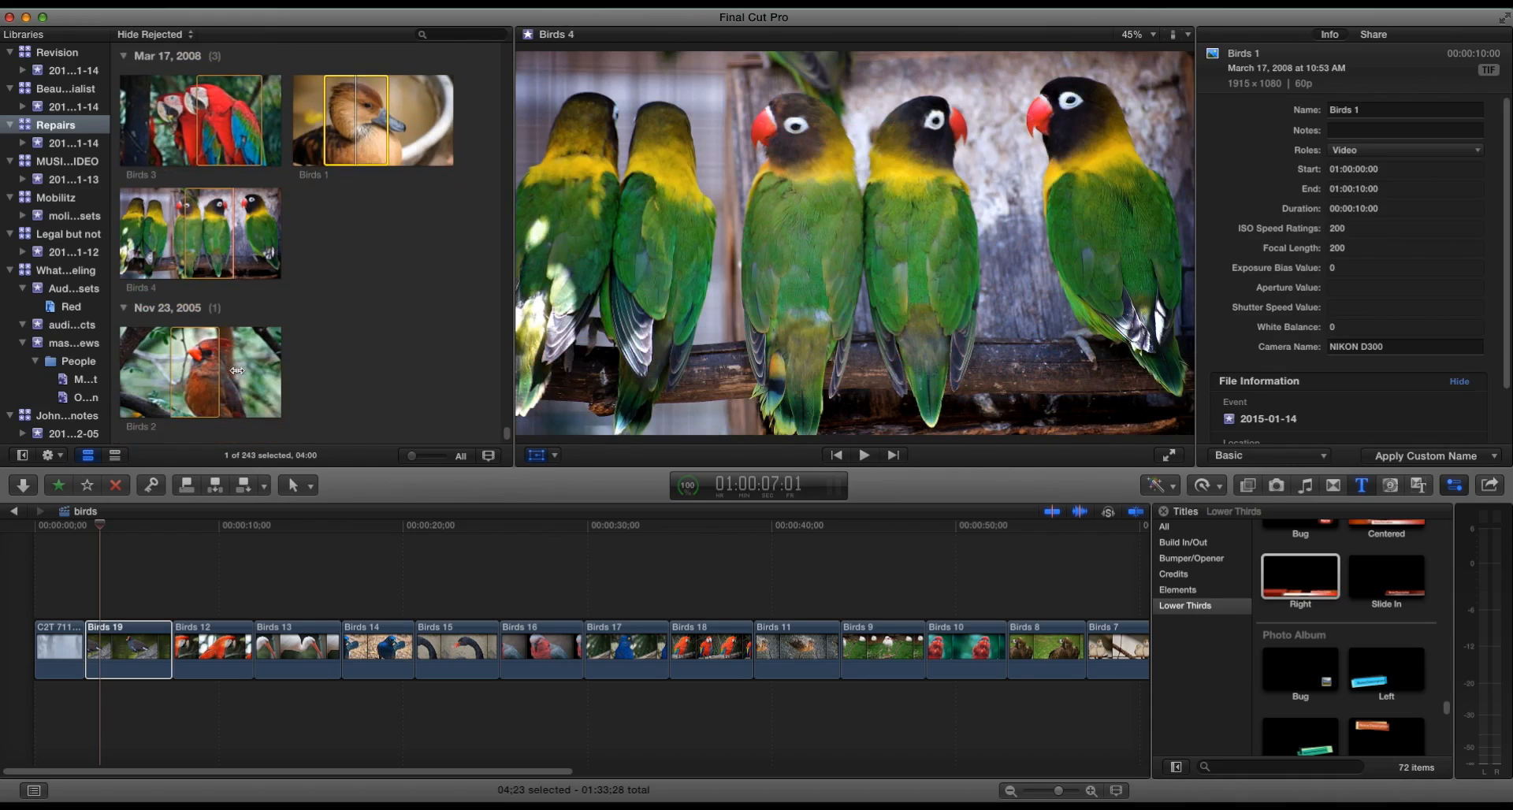
pyautogui.click(197, 371)
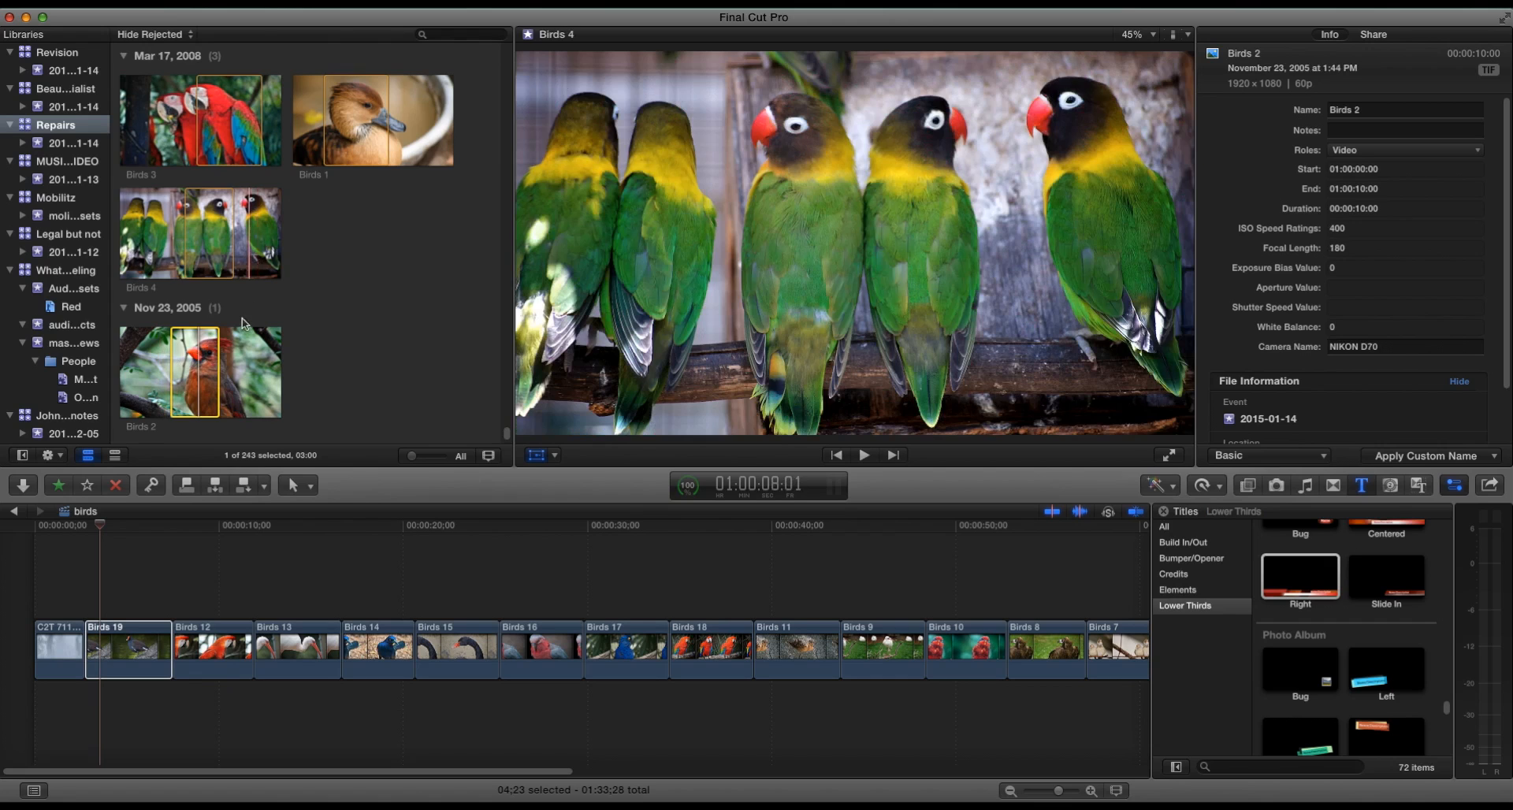
pyautogui.scroll(6, 245, 320)
pyautogui.click(176, 126)
pyautogui.moveTo(187, 123); pyautogui.dragTo(272, 532)
pyautogui.hotkey('shift', 't')
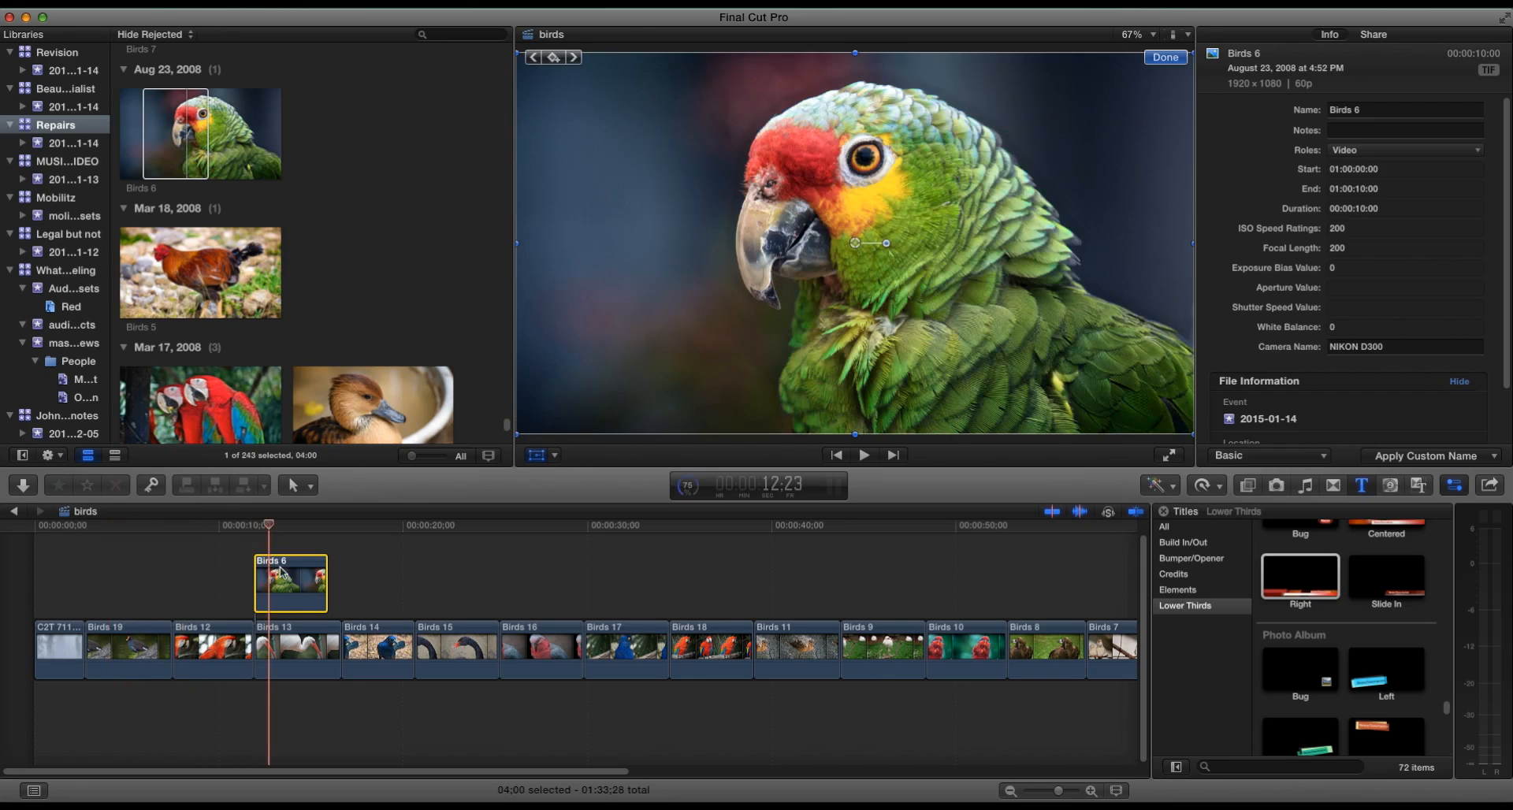
pyautogui.click(285, 575)
pyautogui.press('Delete')
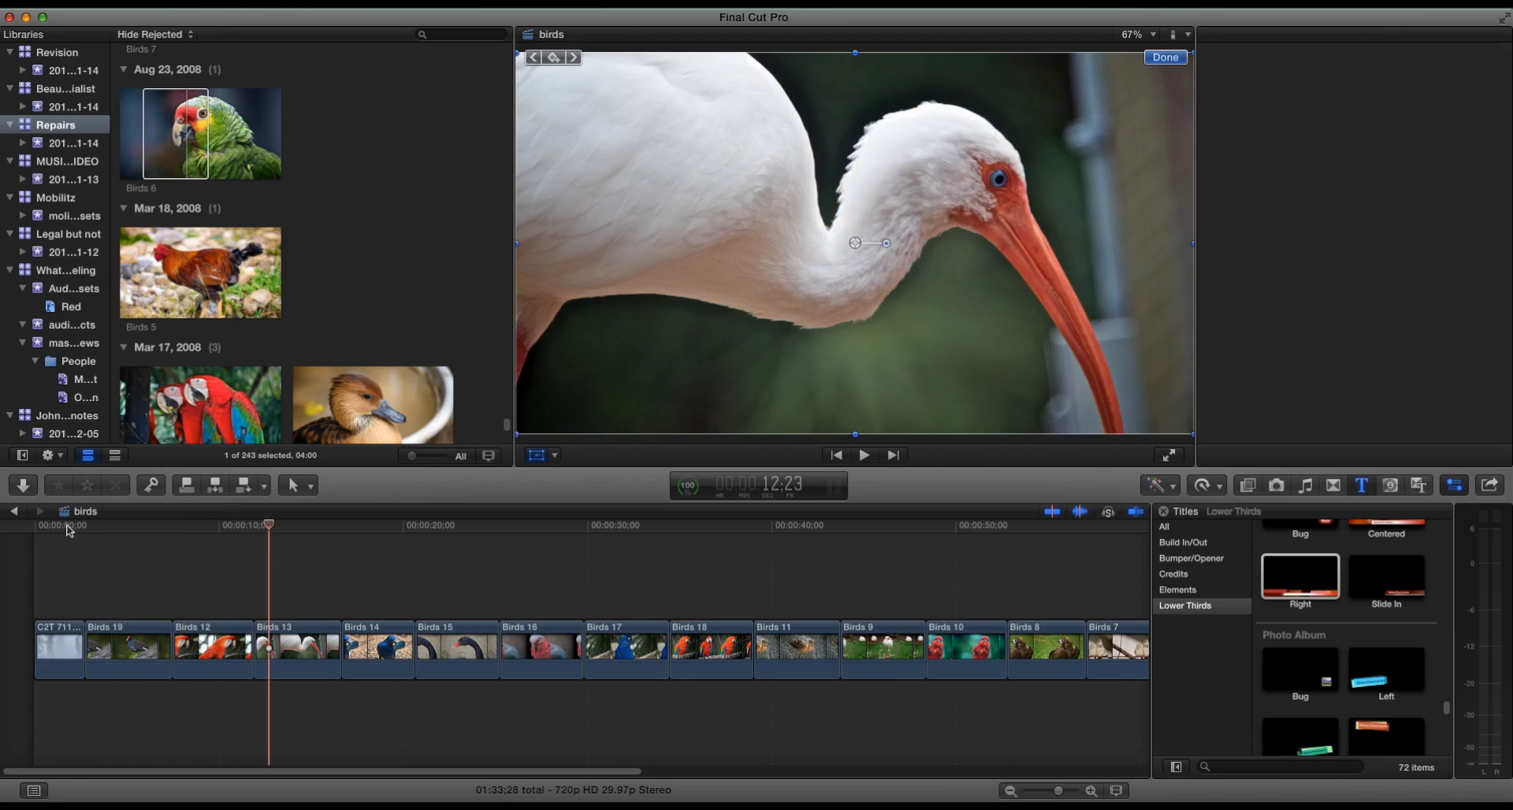
# - Apply a Ken Burns effect to Birds 19, shrinking the end frame and recentring it on the bird
pyautogui.click(66, 526)
pyautogui.click(104, 526)
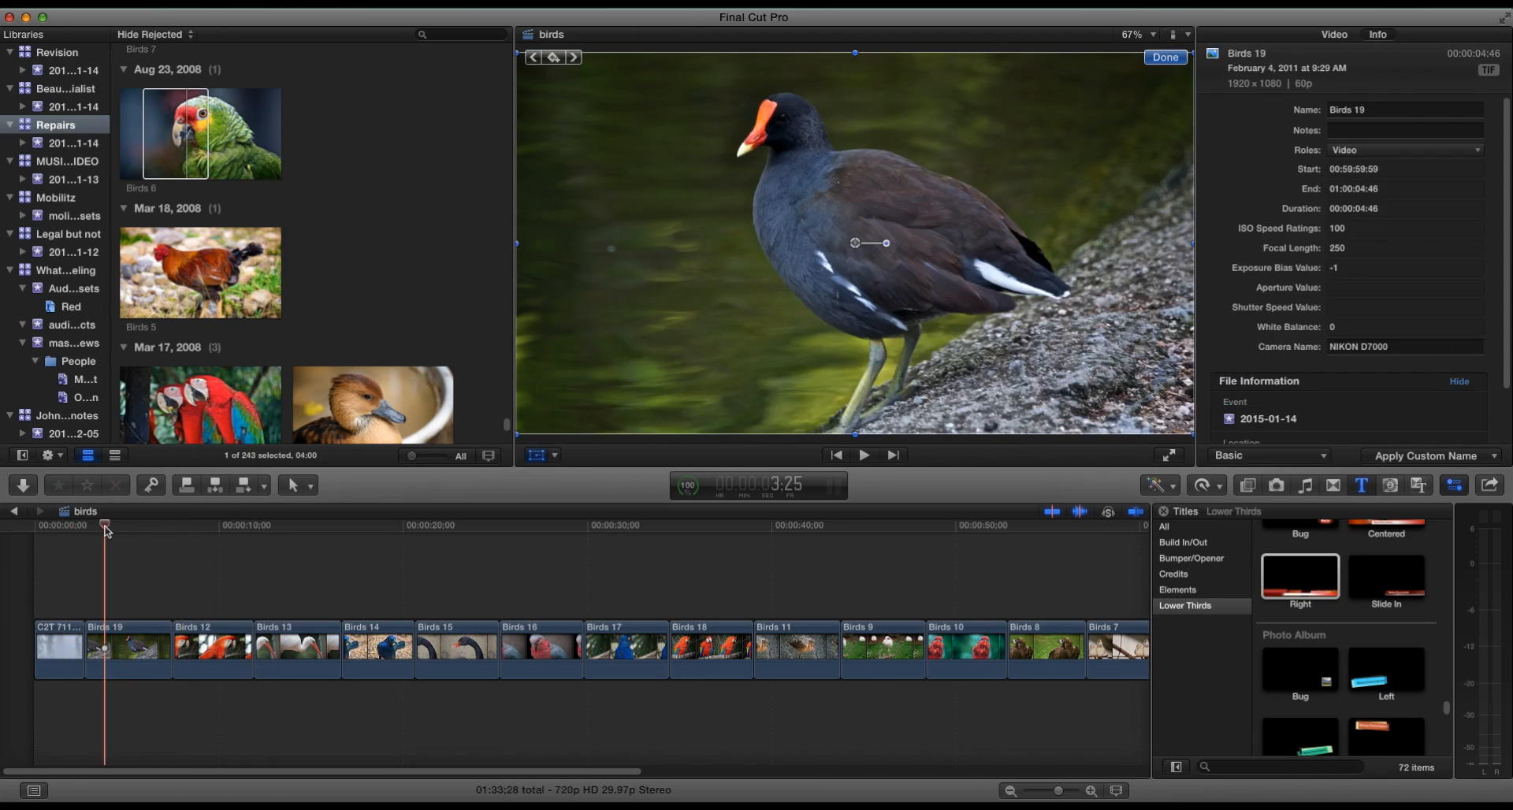
pyautogui.moveTo(108, 532); pyautogui.dragTo(323, 558)
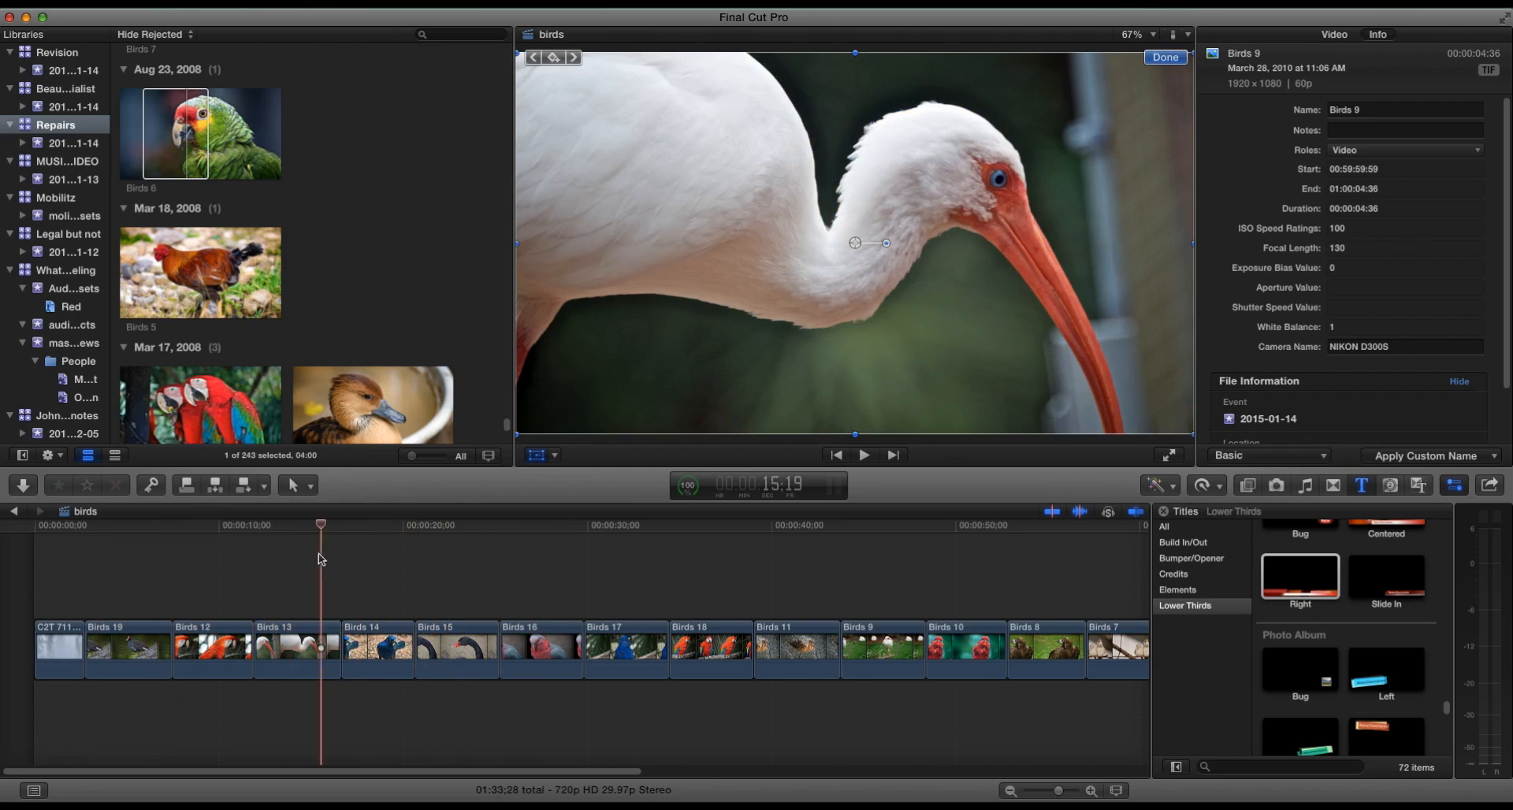
pyautogui.moveTo(1059, 795); pyautogui.dragTo(1054, 795)
pyautogui.moveTo(150, 531); pyautogui.dragTo(53, 532)
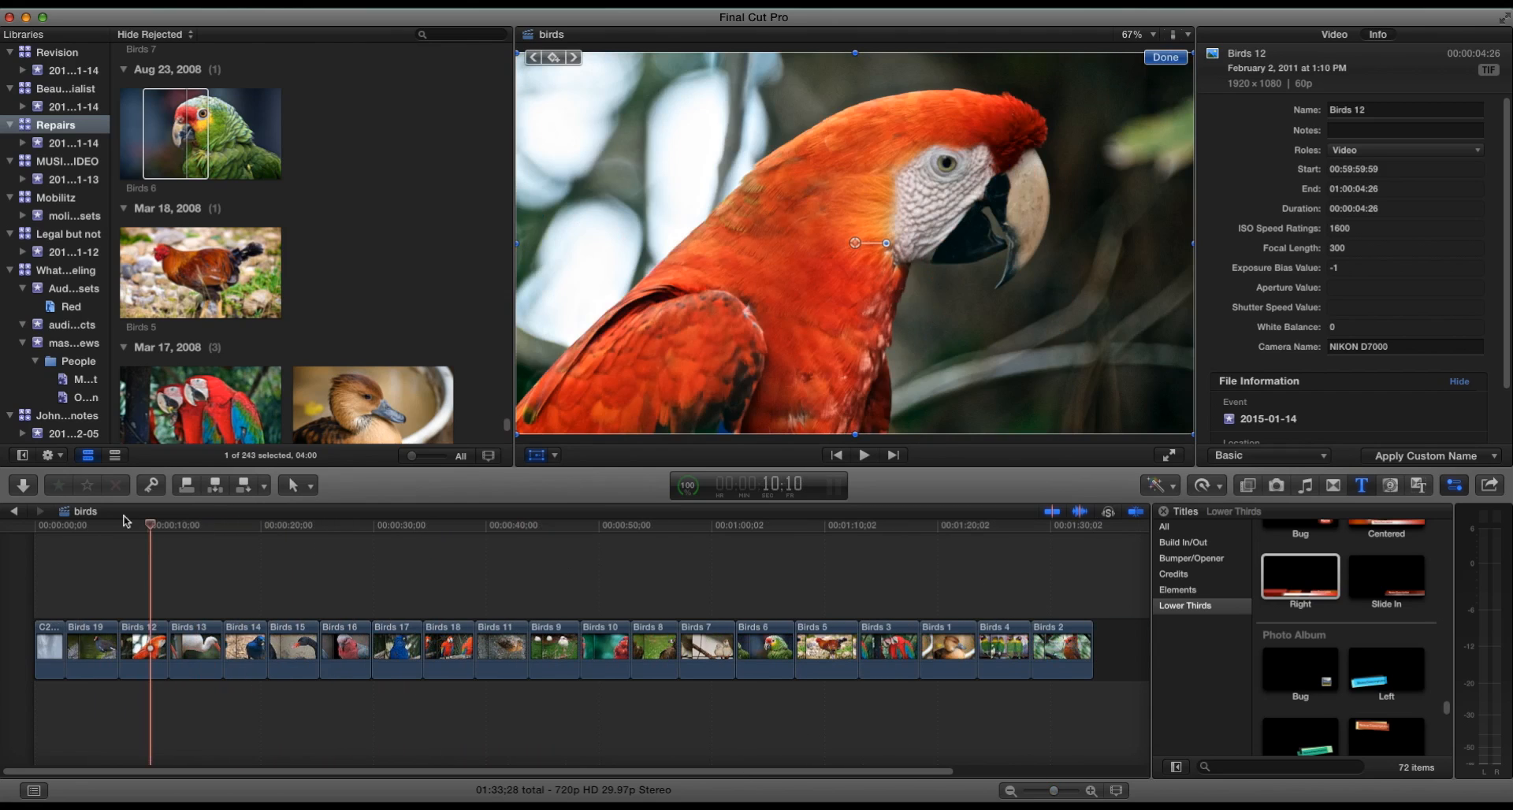
pyautogui.click(89, 642)
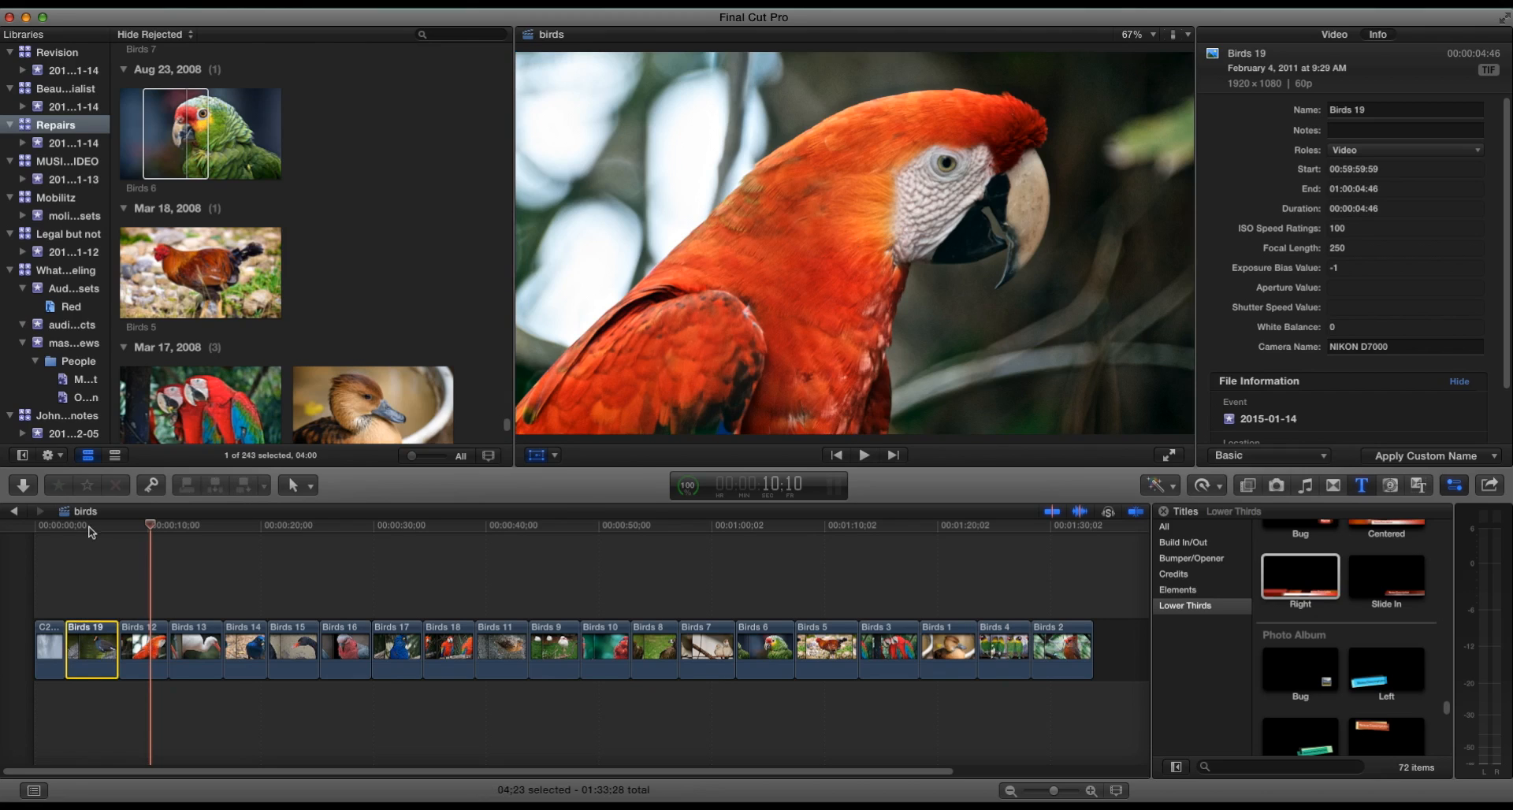
pyautogui.click(90, 528)
pyautogui.click(555, 455)
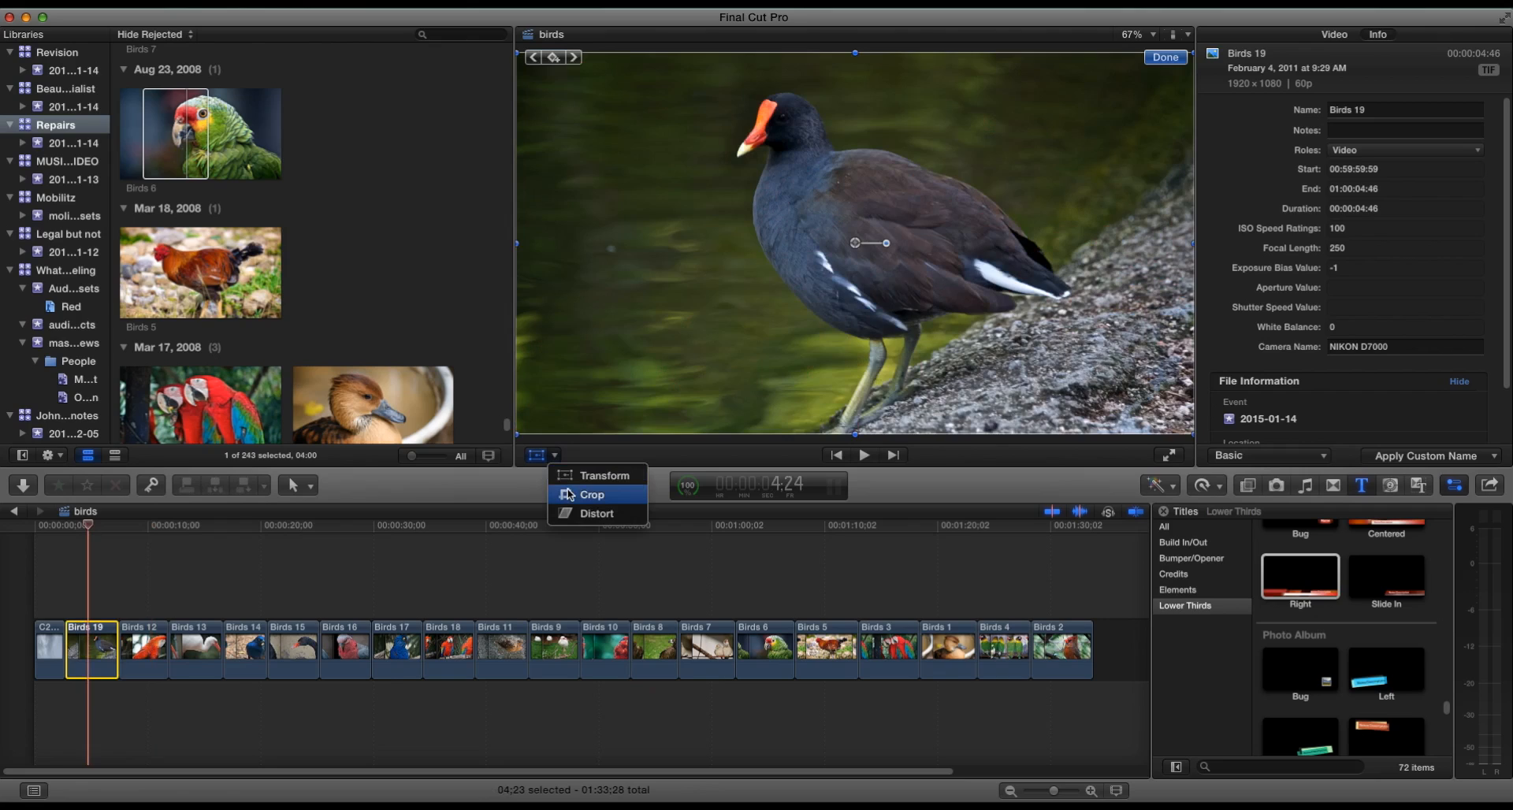
pyautogui.click(569, 494)
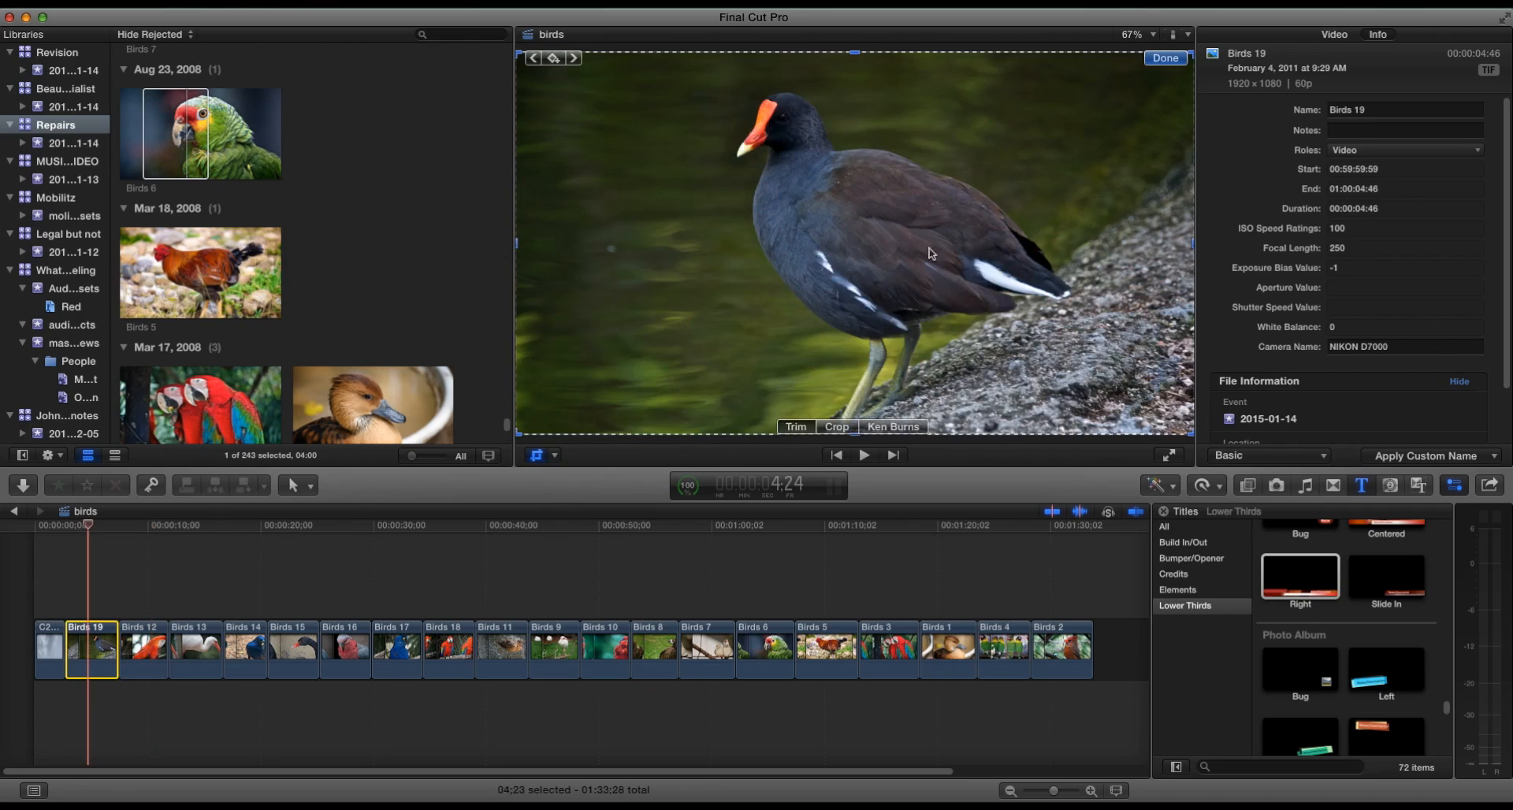
pyautogui.click(889, 427)
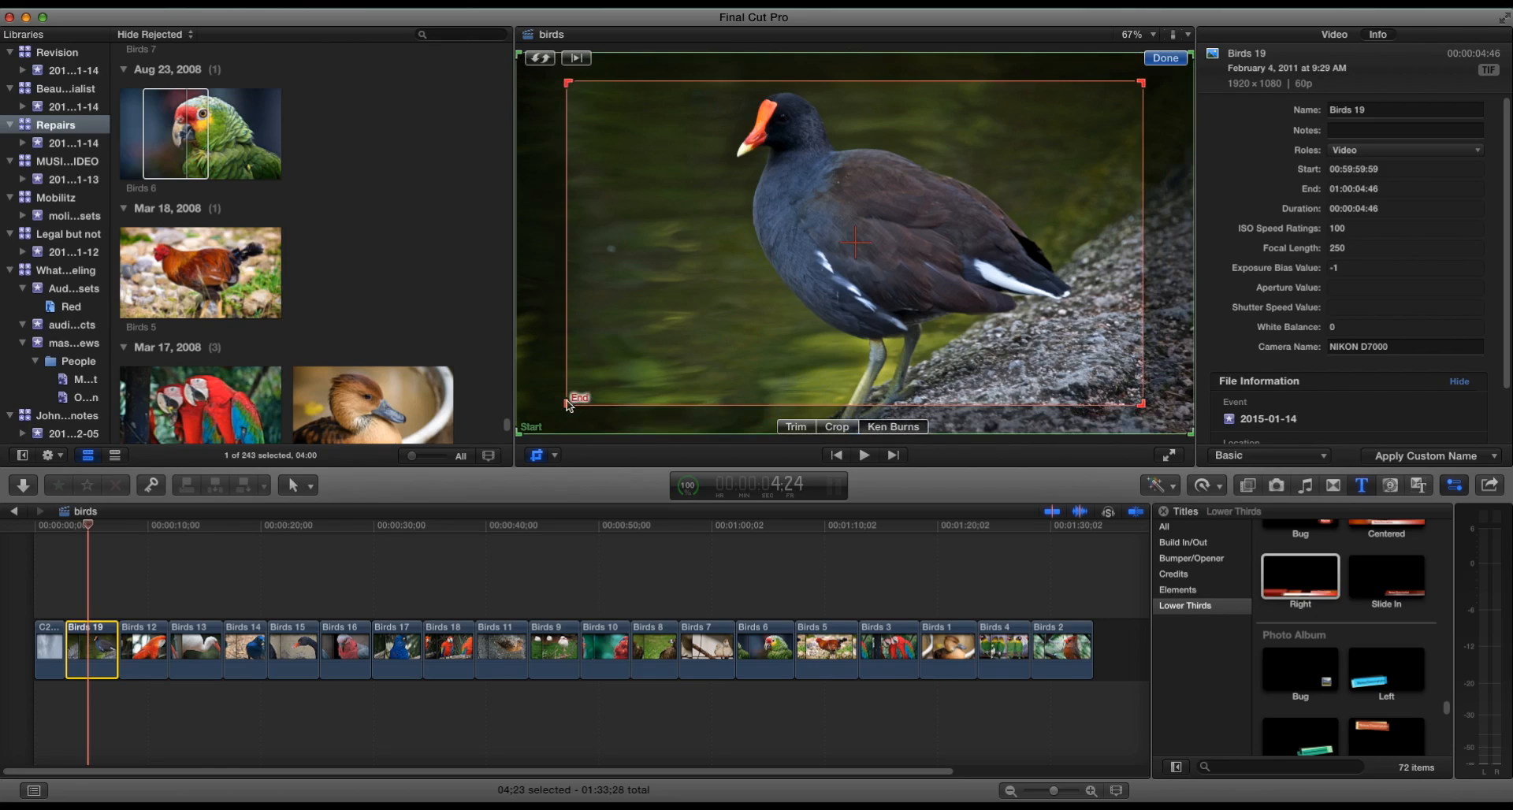
pyautogui.moveTo(569, 407); pyautogui.dragTo(697, 332)
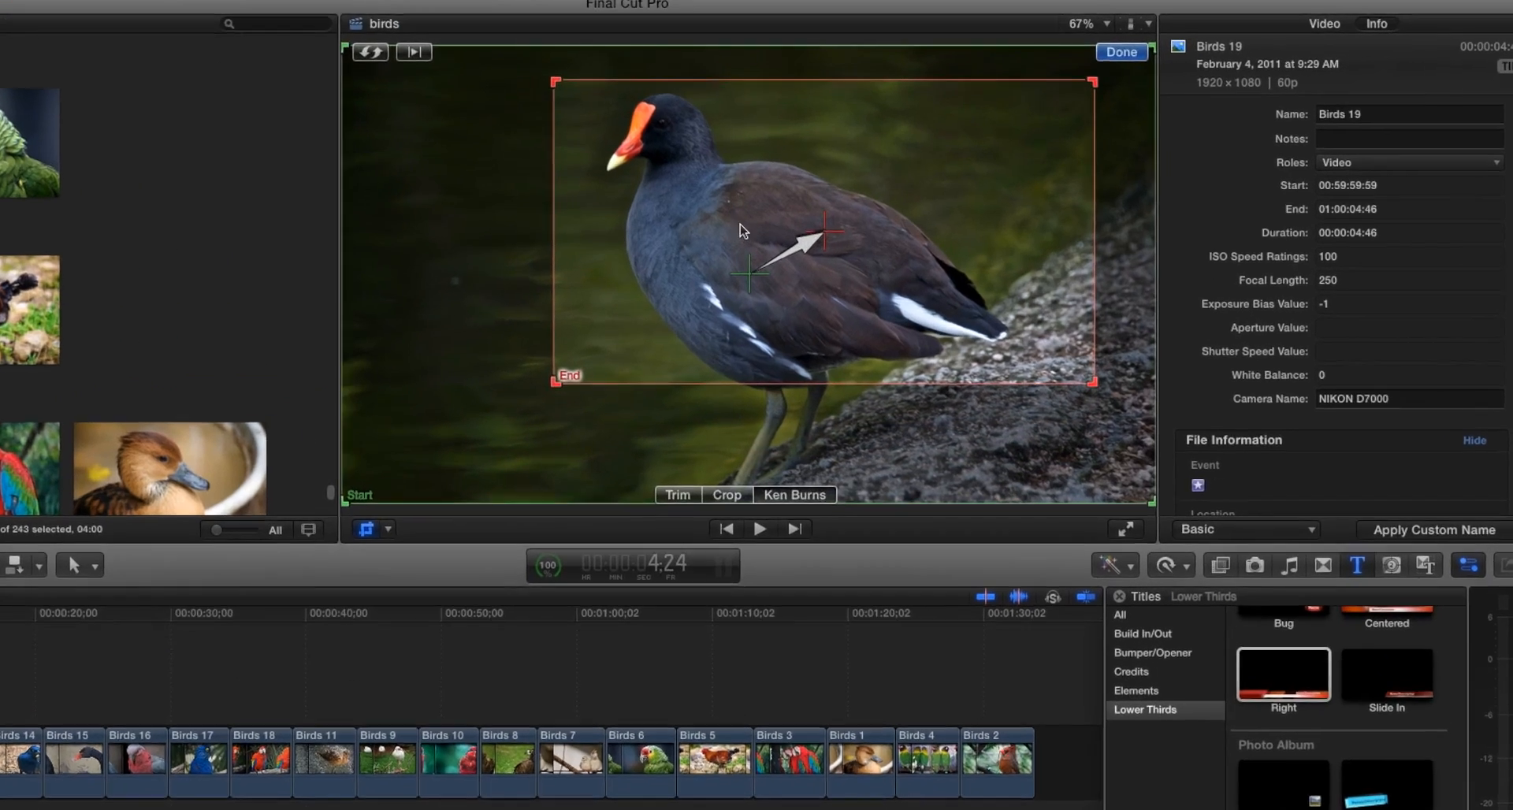
pyautogui.moveTo(849, 207); pyautogui.dragTo(766, 206)
pyautogui.click(811, 109)
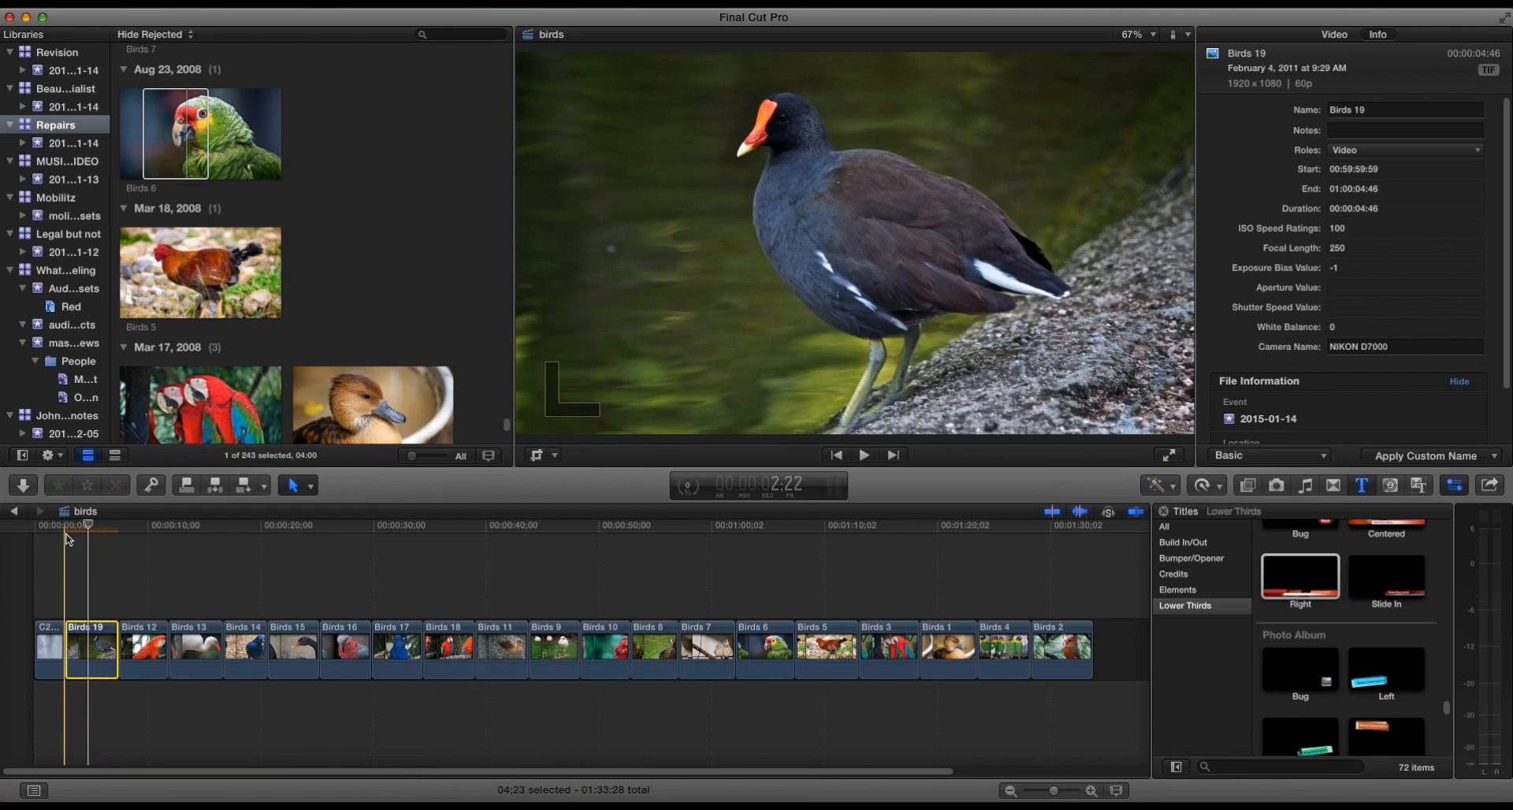
# - Apply the default Ken Burns effect to the Birds 12 image
pyautogui.press('space')
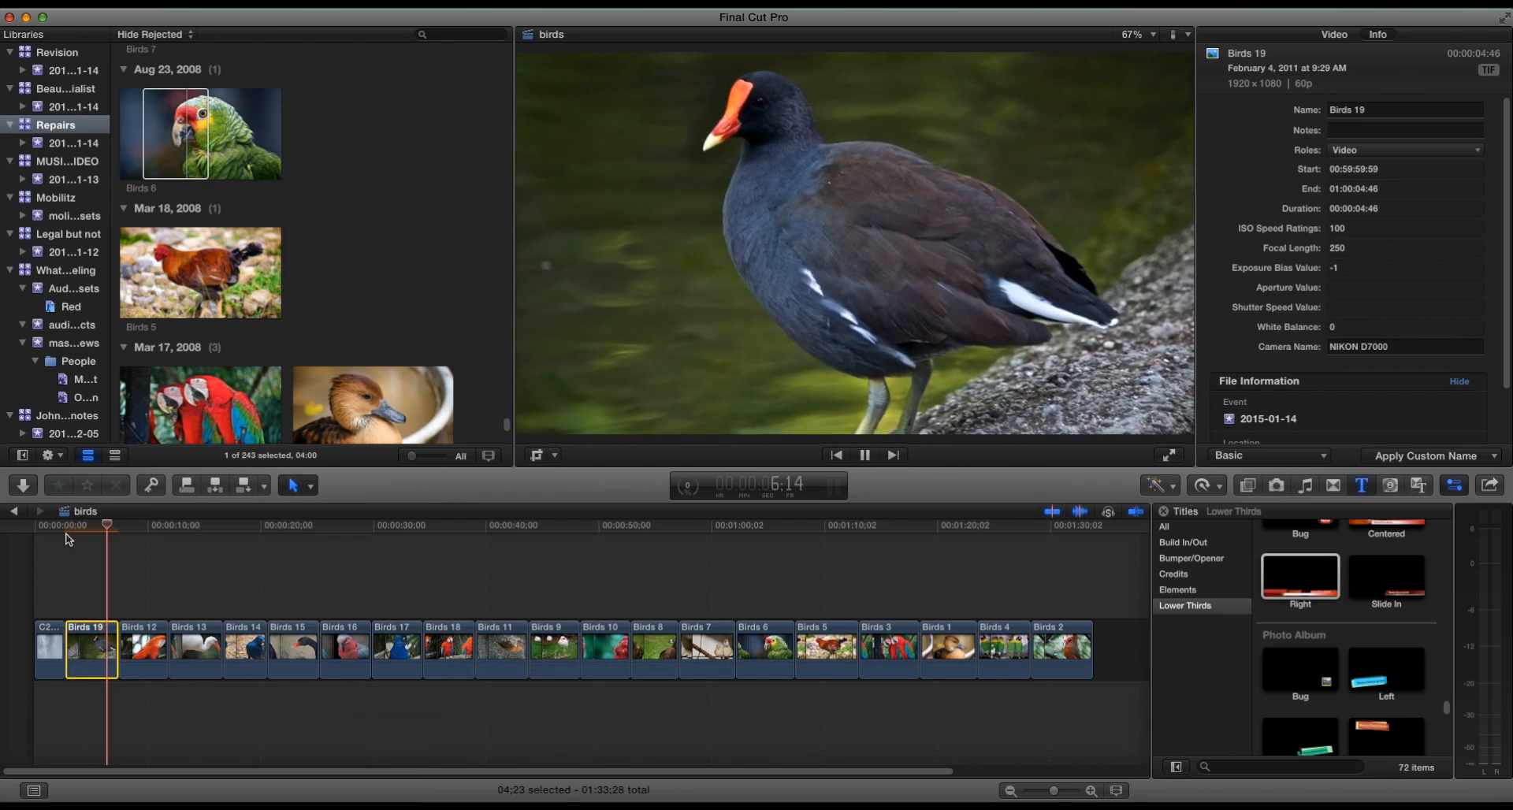
pyautogui.press('space')
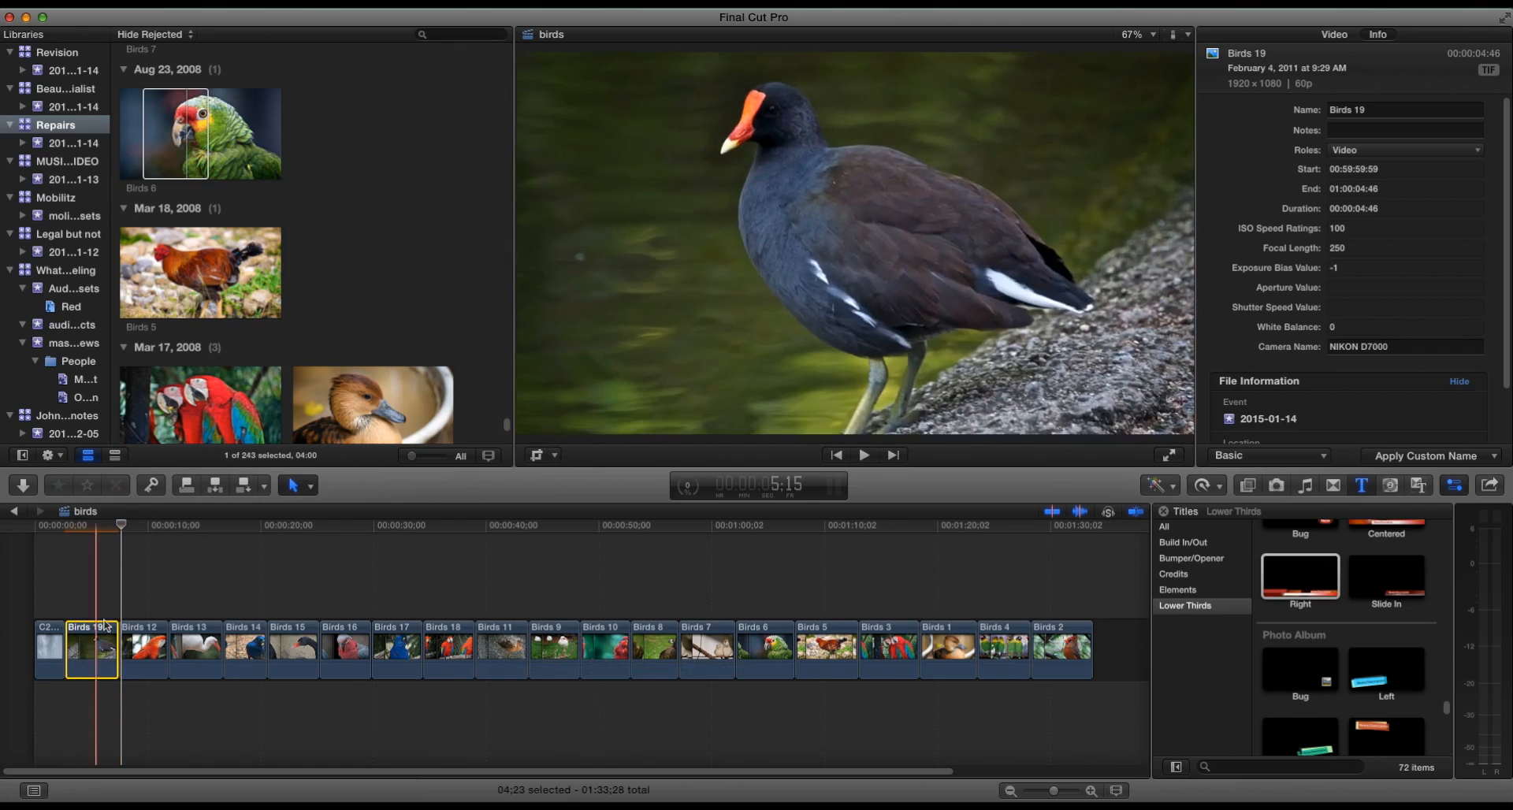
pyautogui.click(146, 650)
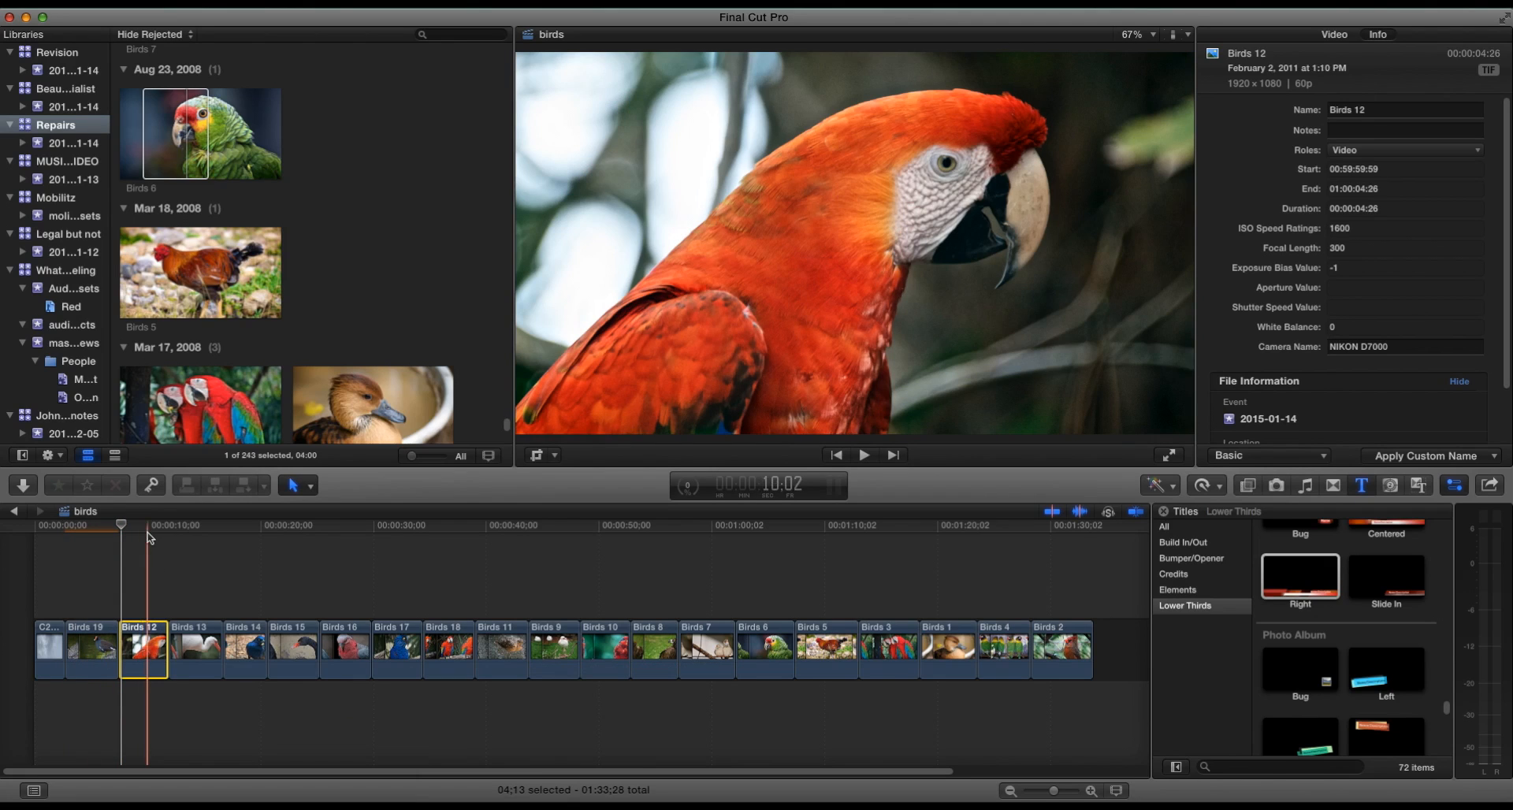
pyautogui.click(553, 457)
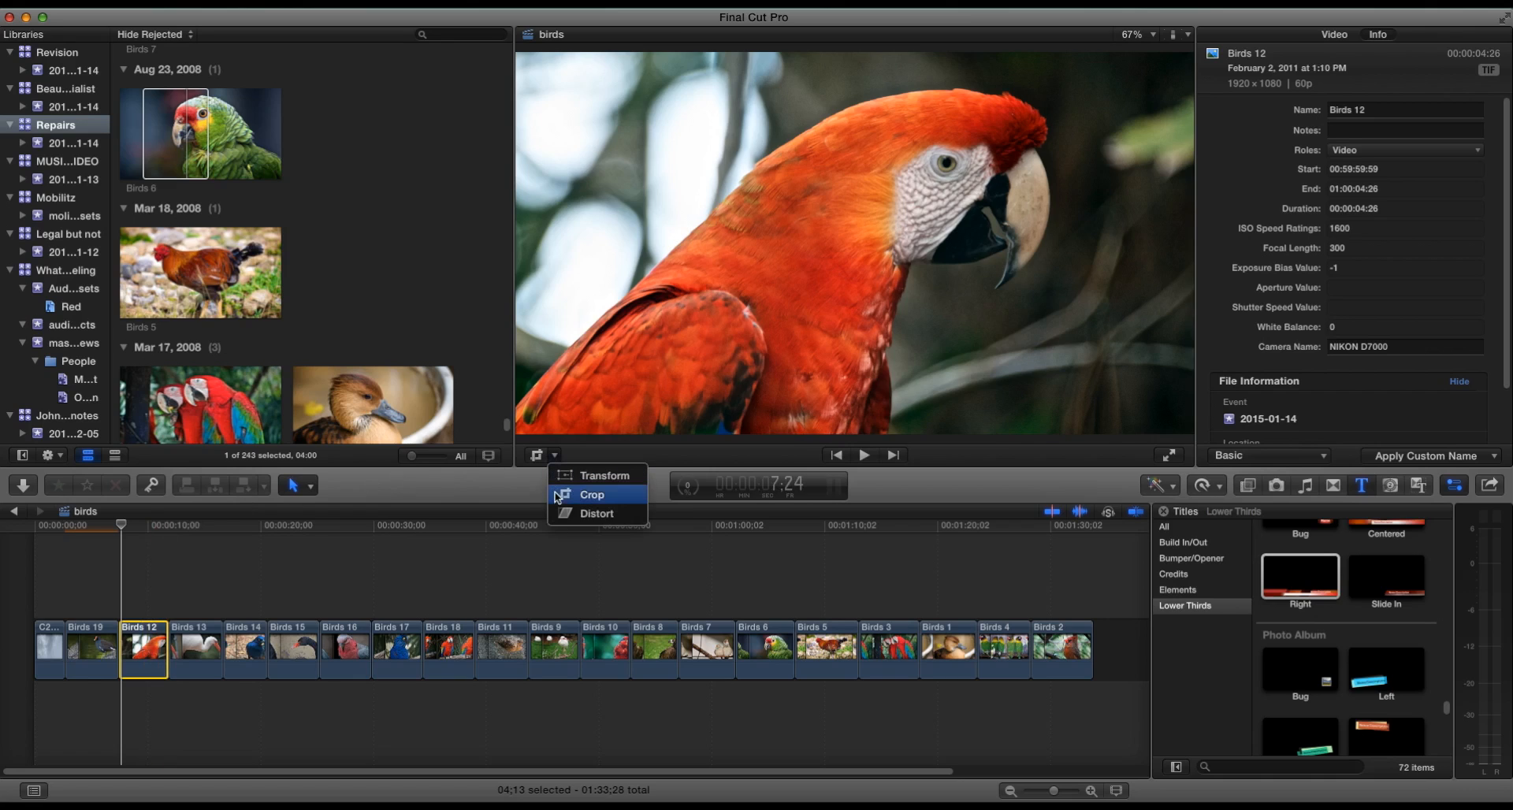
pyautogui.click(583, 494)
pyautogui.click(888, 431)
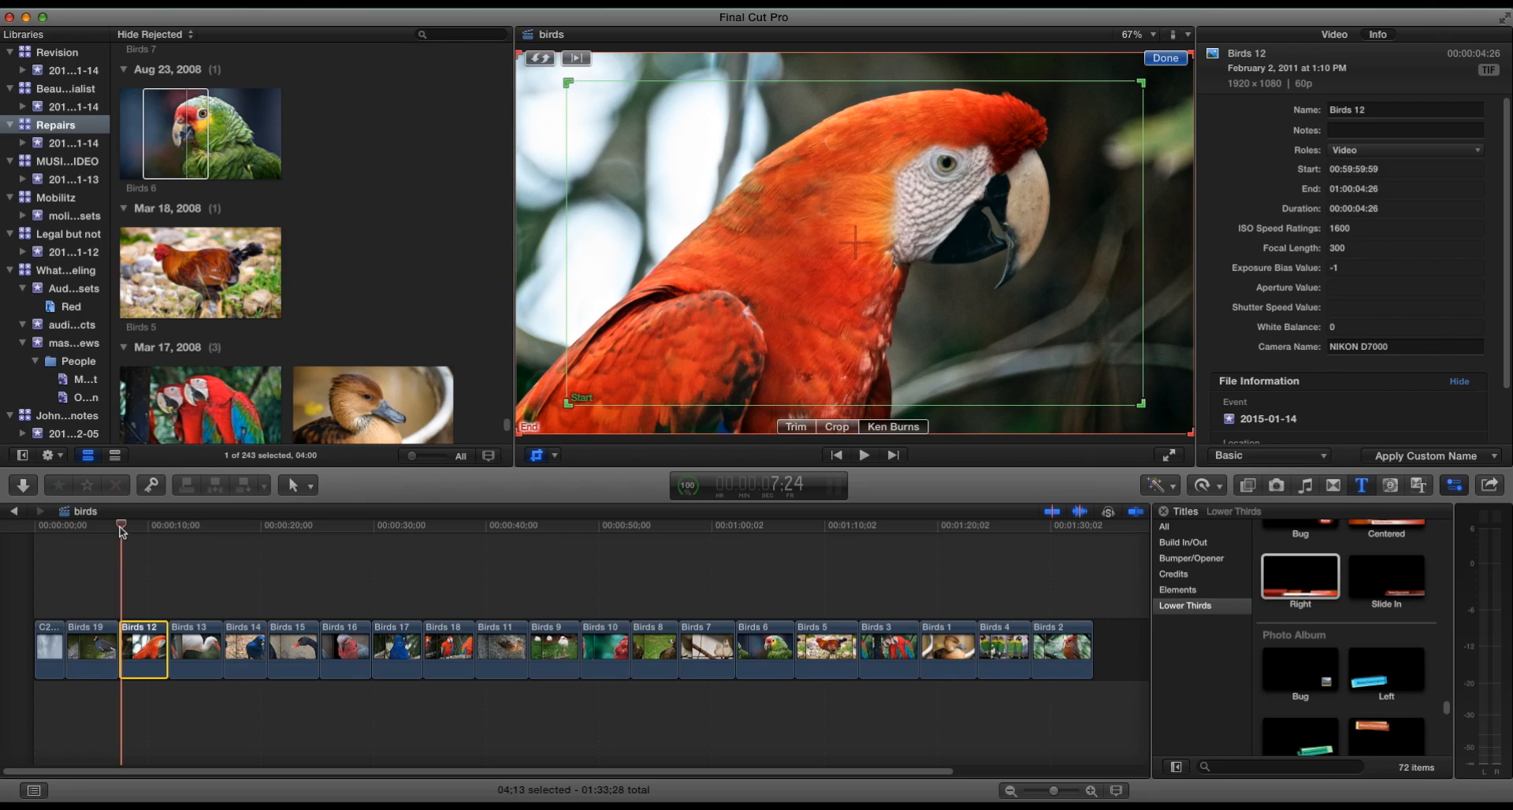
pyautogui.click(1166, 57)
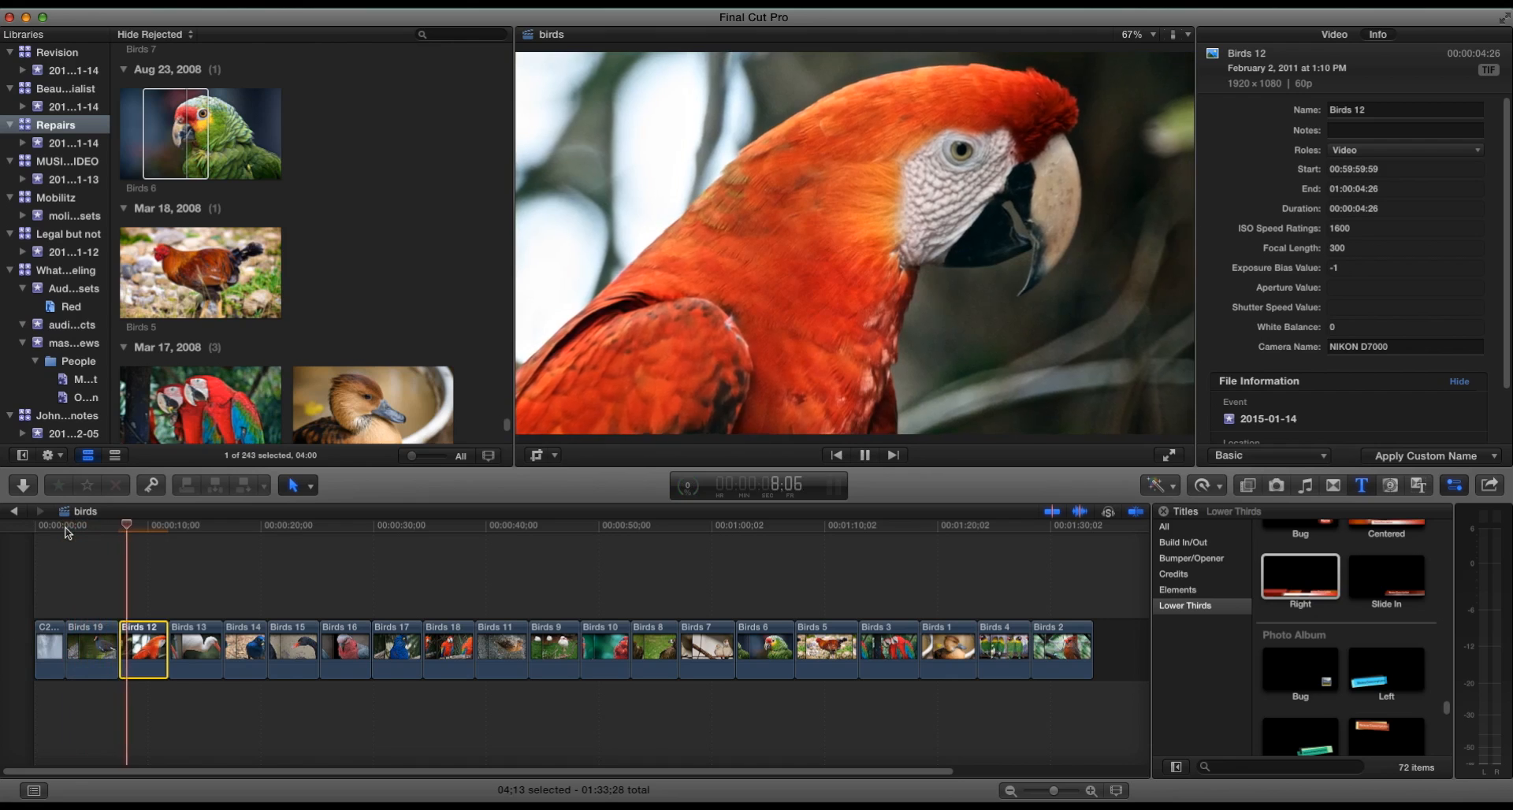
# - Apply a Ken Burns effect to Birds 13, shifting the end frame to the right
pyautogui.moveTo(201, 647); pyautogui.dragTo(194, 648)
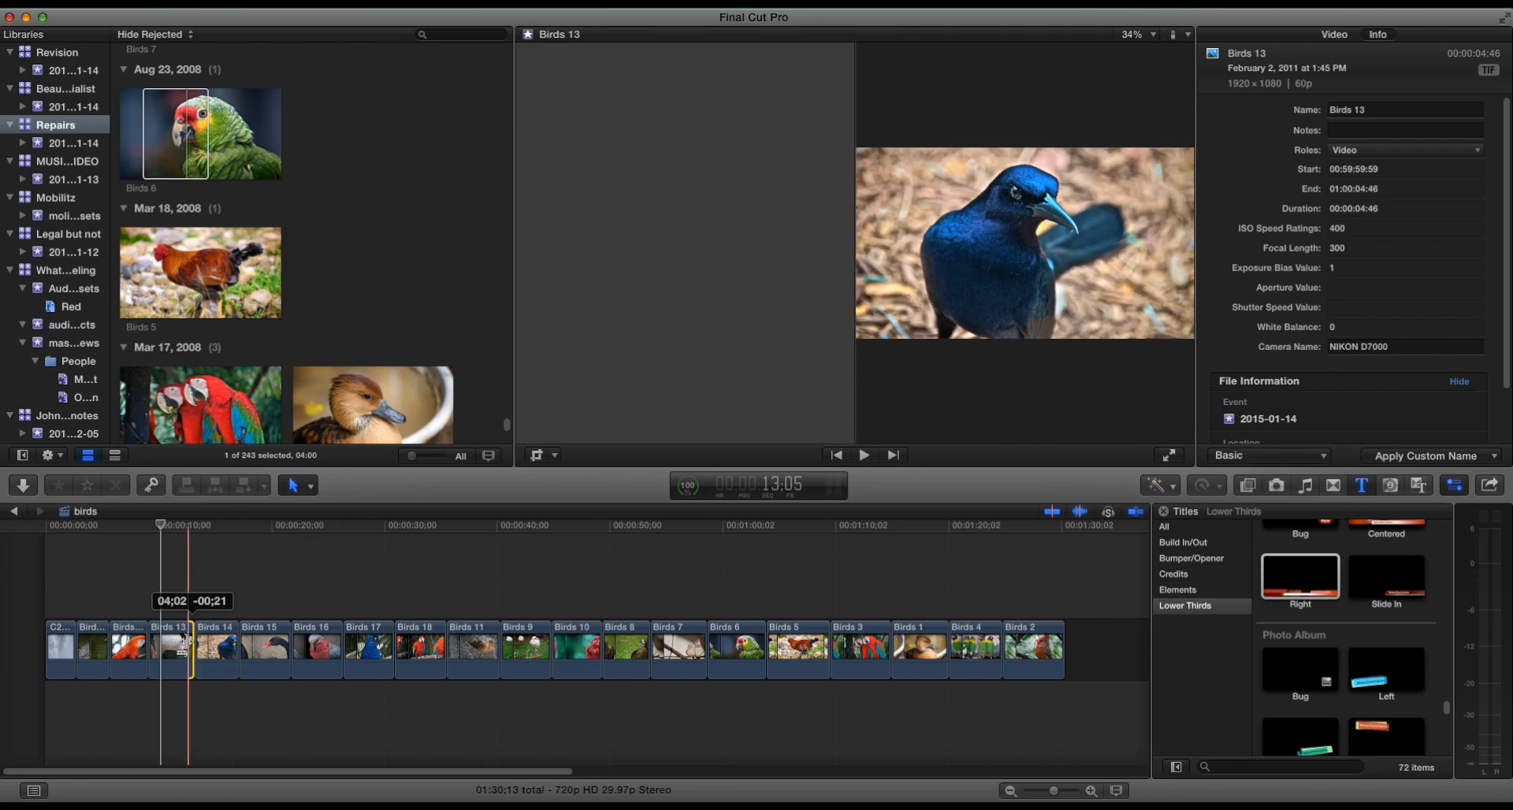
pyautogui.click(169, 642)
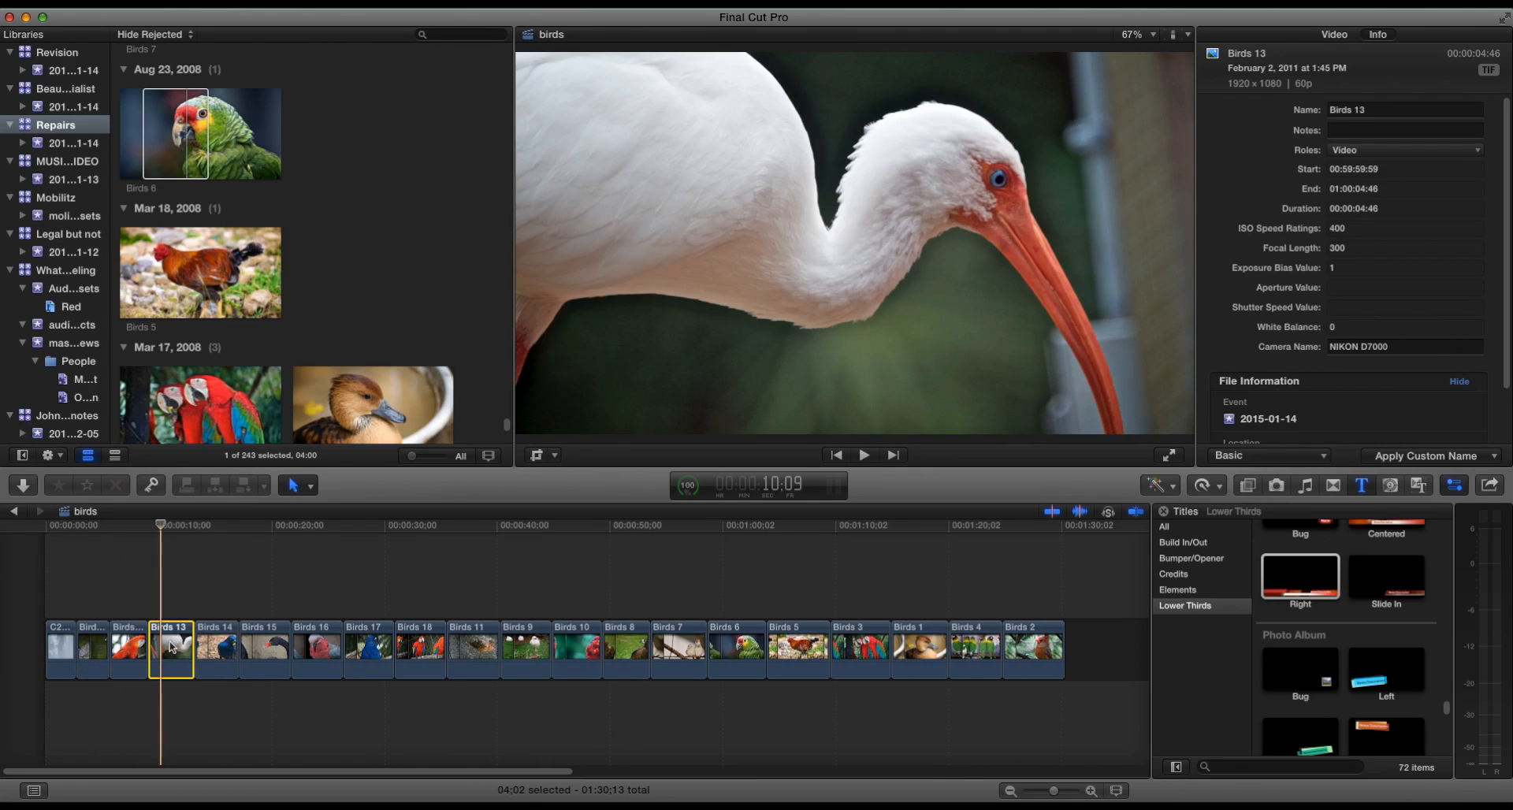
pyautogui.click(555, 455)
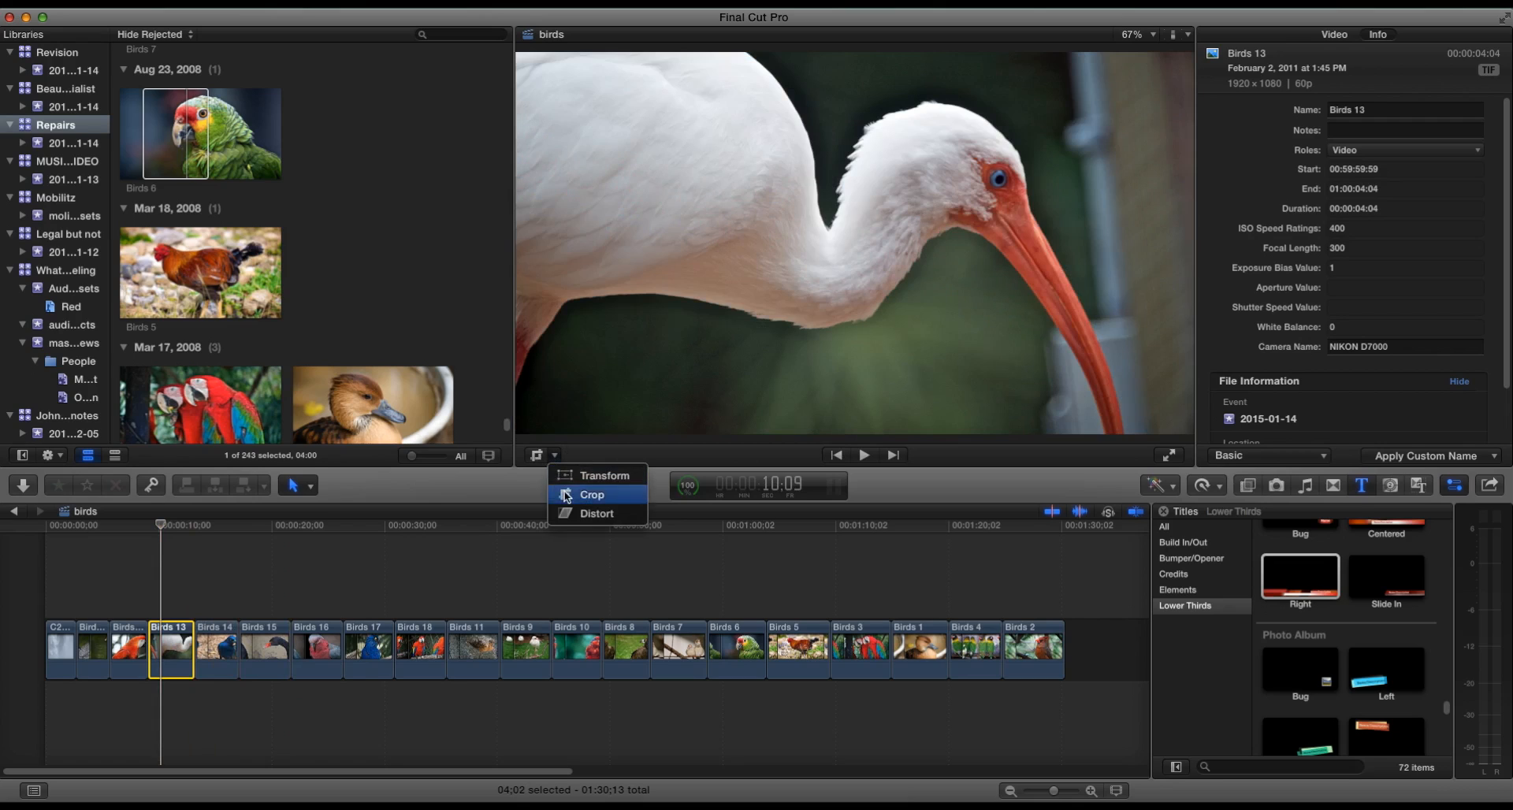
pyautogui.click(591, 494)
pyautogui.click(878, 429)
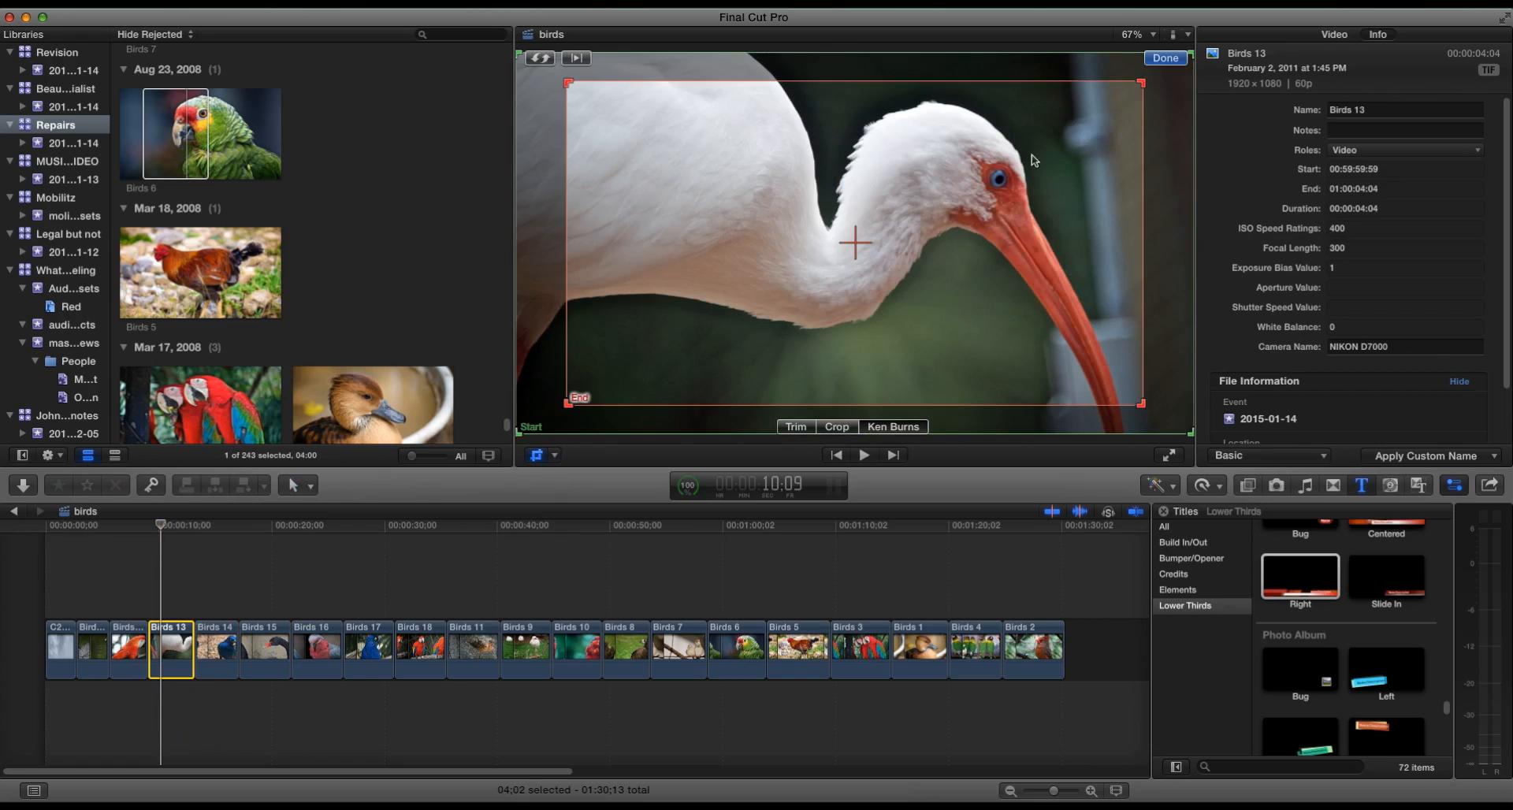
pyautogui.moveTo(861, 251); pyautogui.dragTo(930, 259)
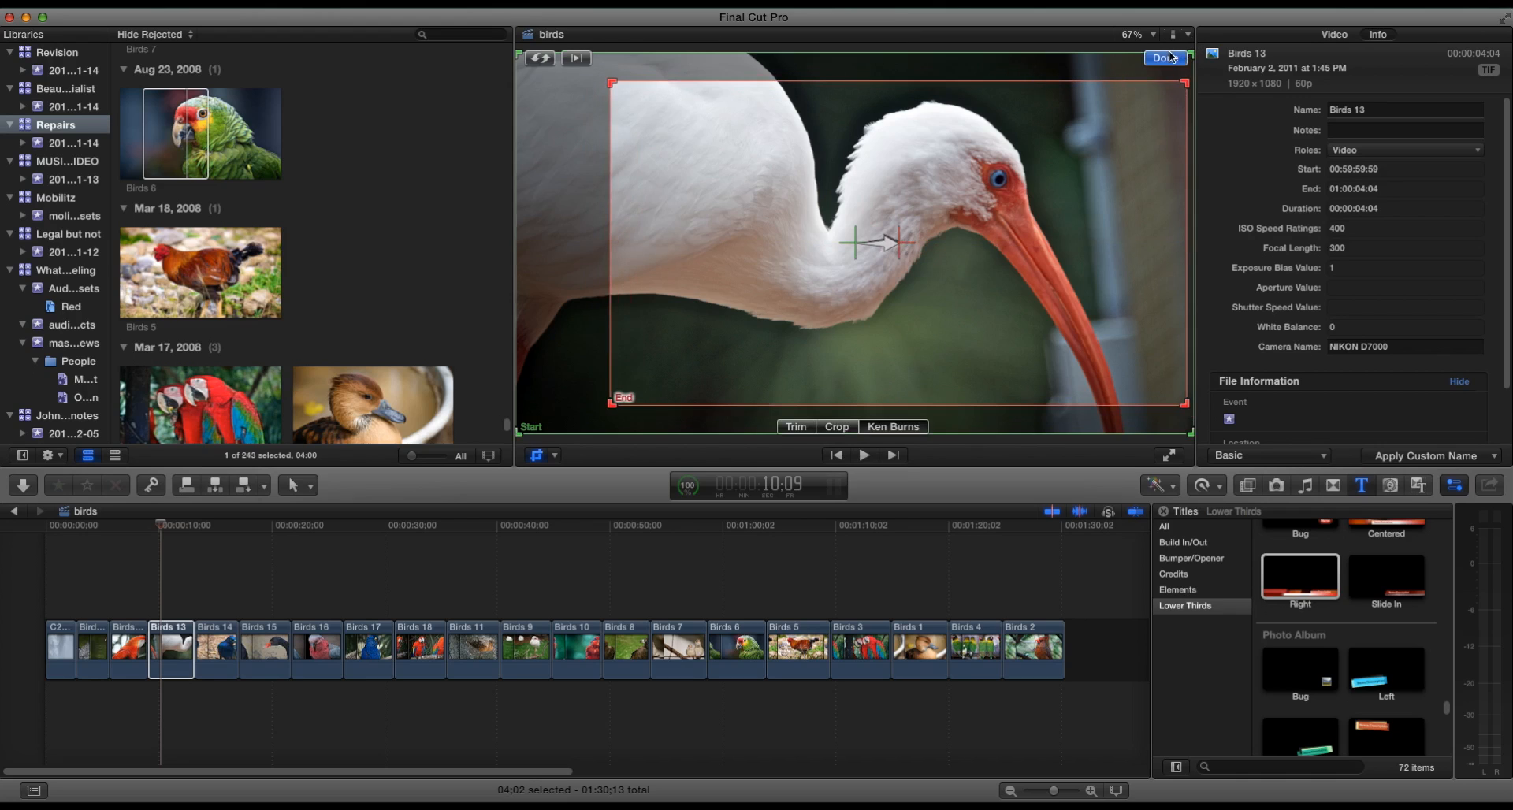
pyautogui.click(1165, 58)
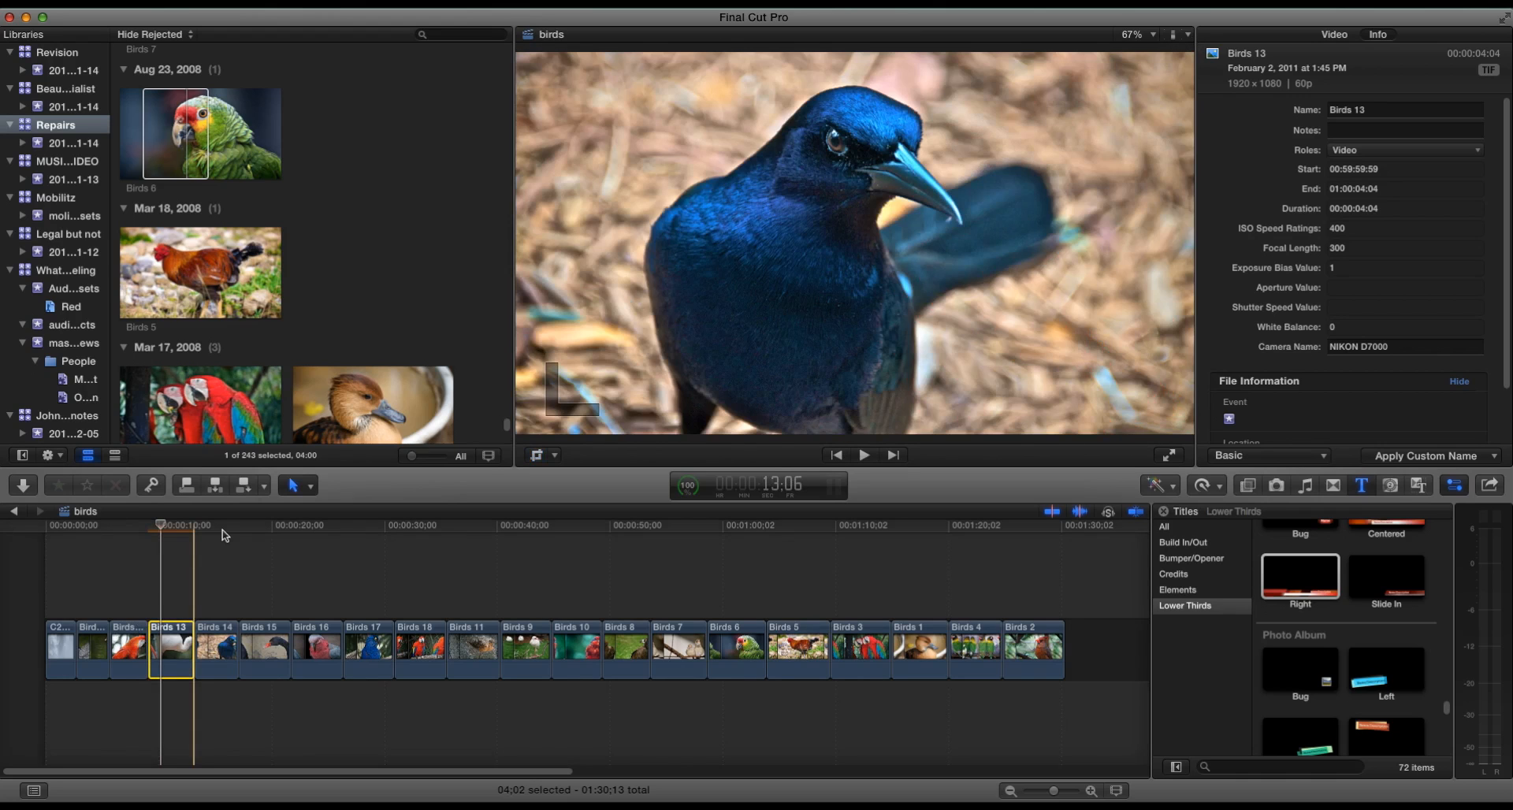
# - Apply the default Ken Burns effect to the Birds 14 image
pyautogui.click(221, 612)
pyautogui.click(211, 644)
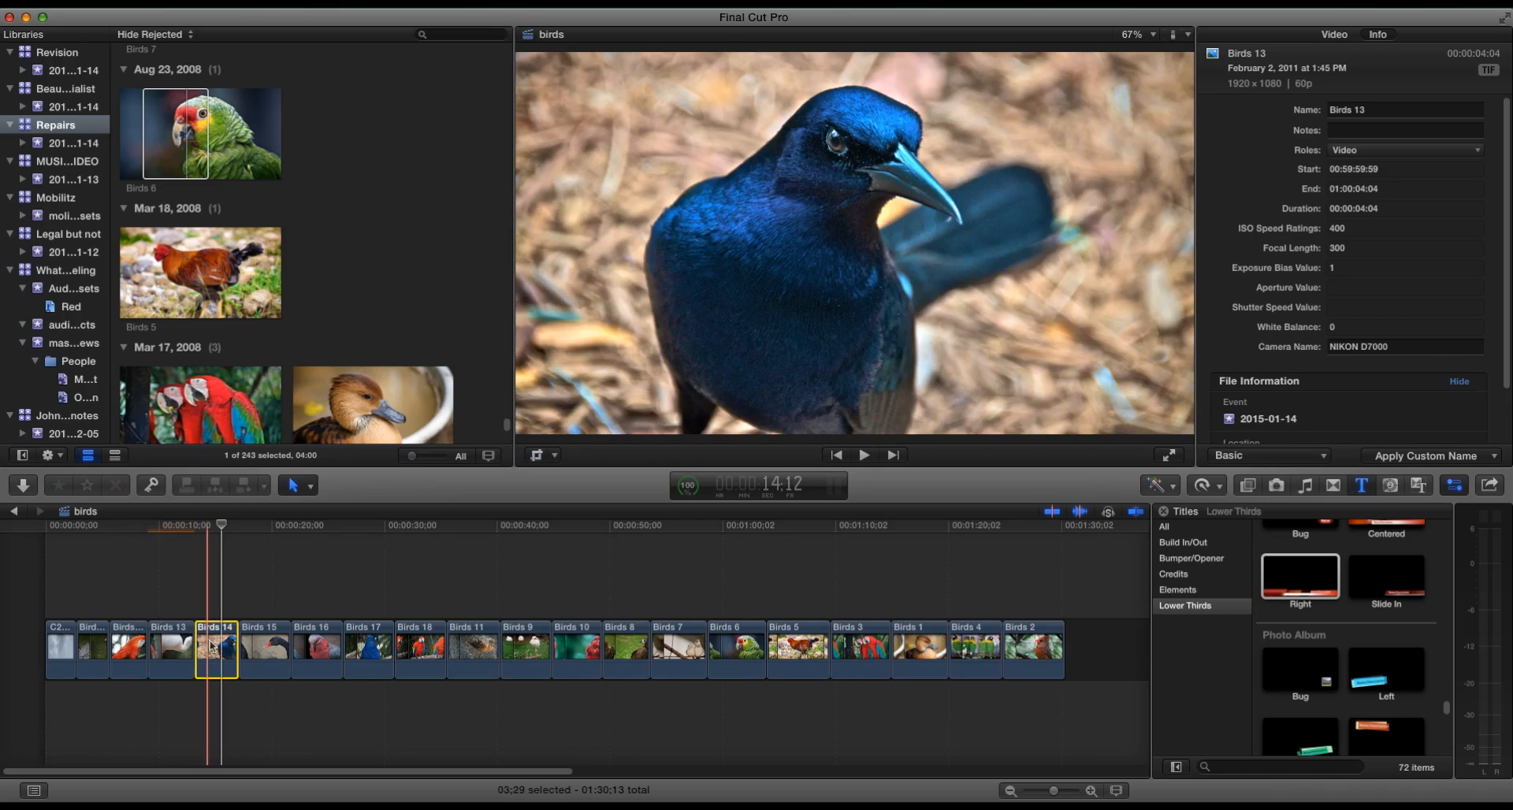
pyautogui.click(538, 455)
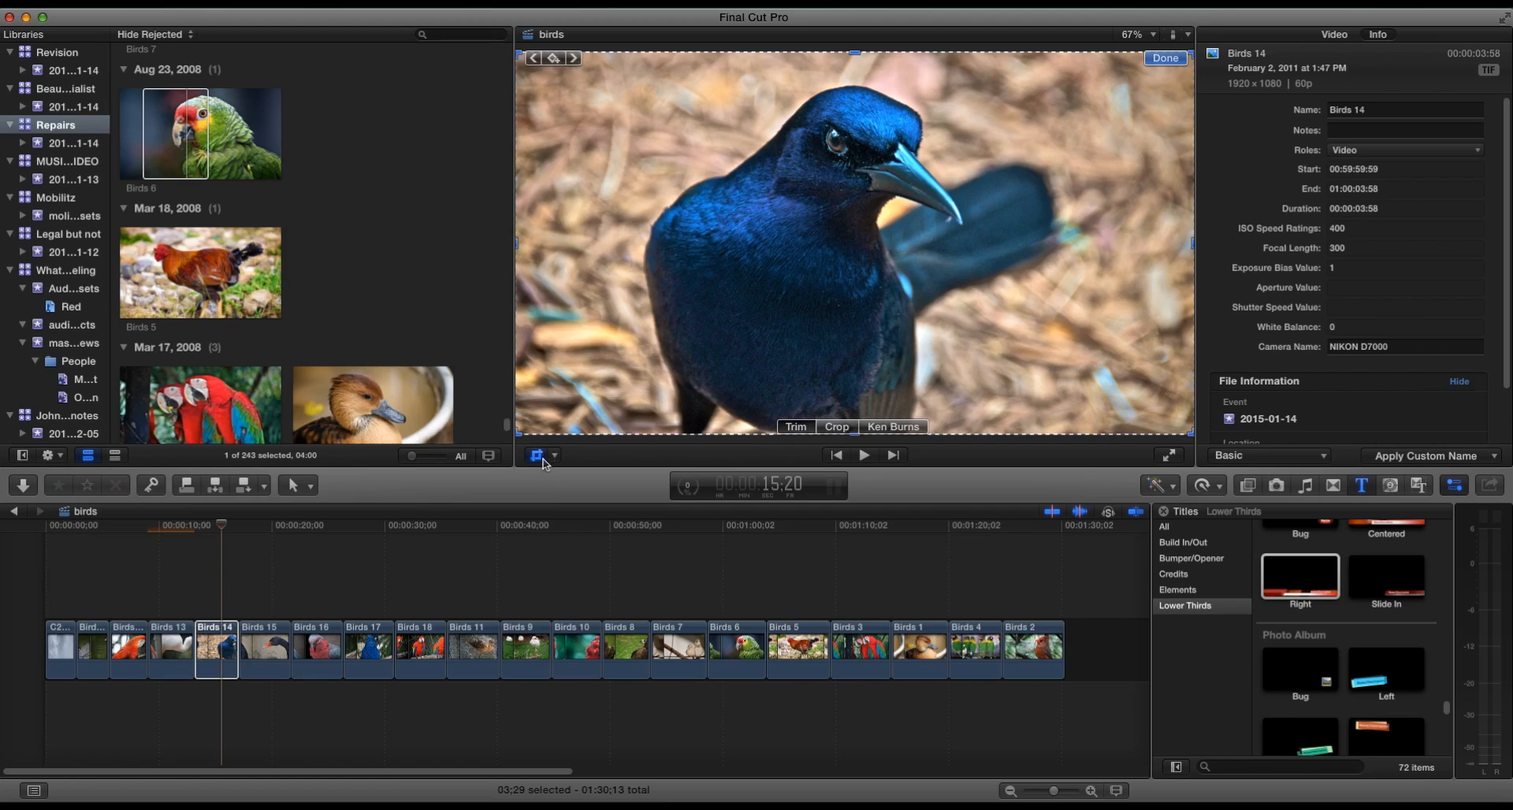
pyautogui.click(889, 428)
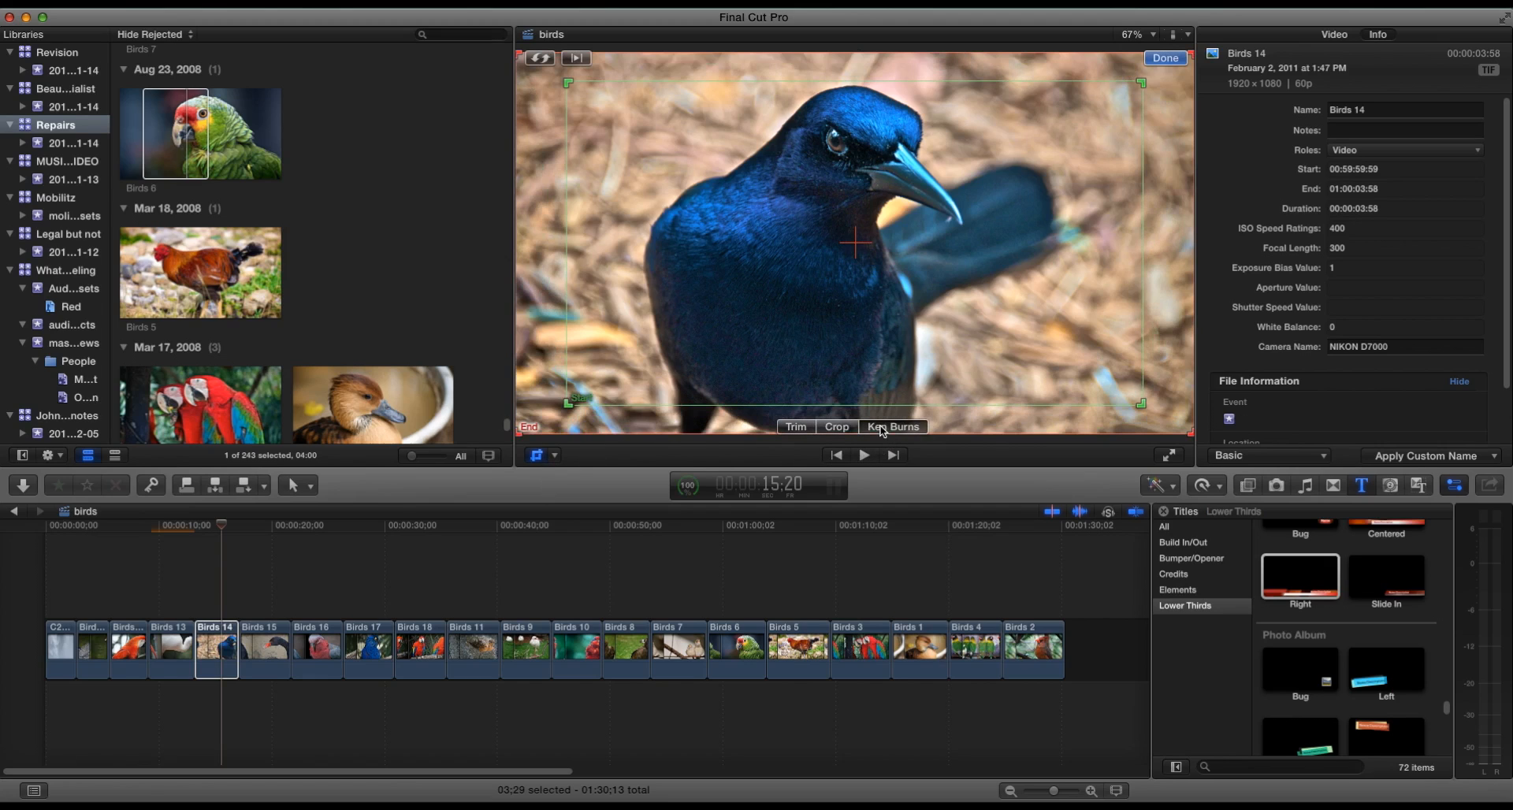
pyautogui.click(1166, 59)
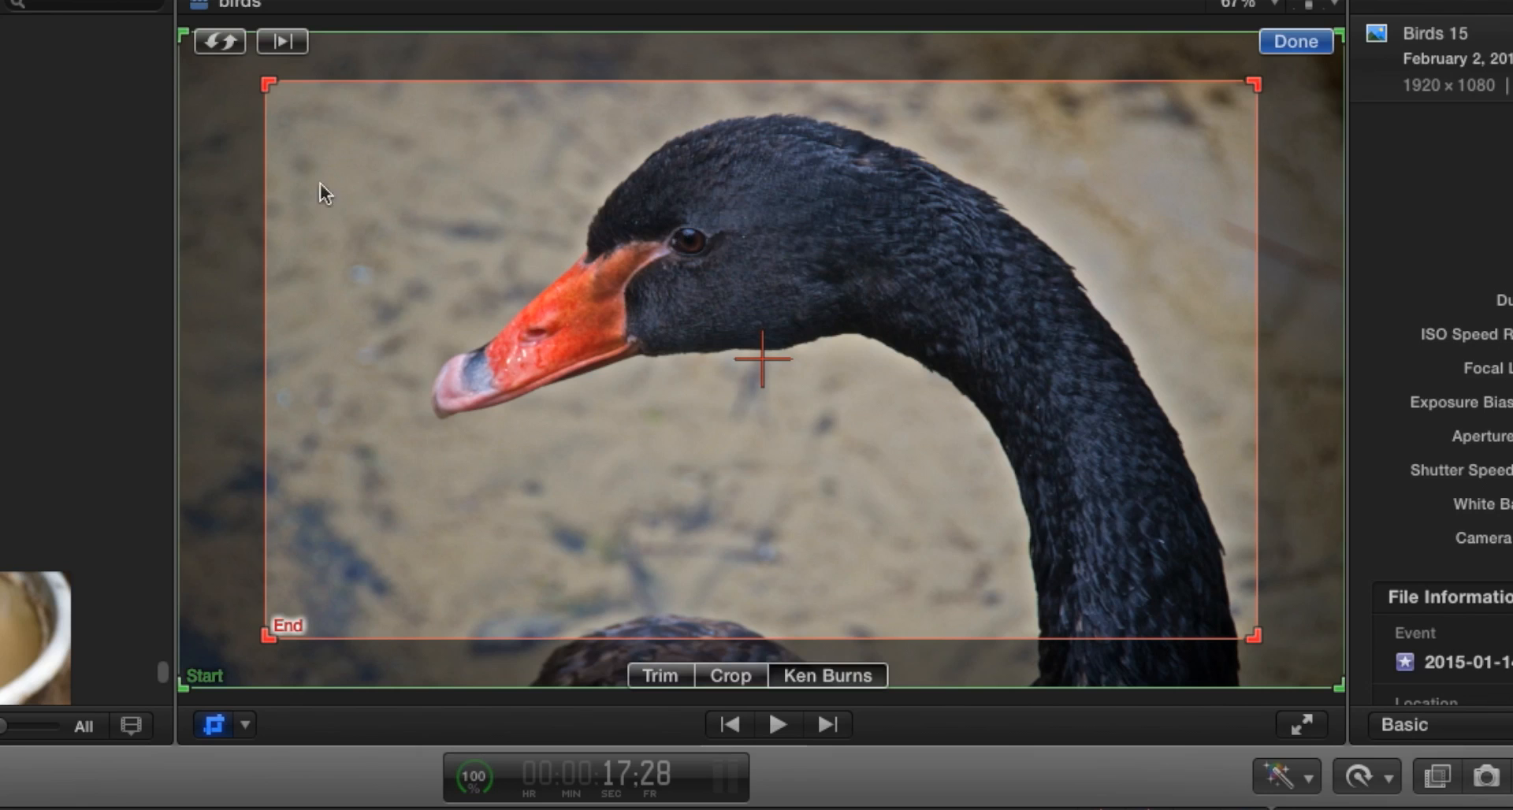
# - Swap the Ken Burns start and end frames on Birds 15, then apply a swapped Ken Burns effect to Birds 16
pyautogui.click(219, 43)
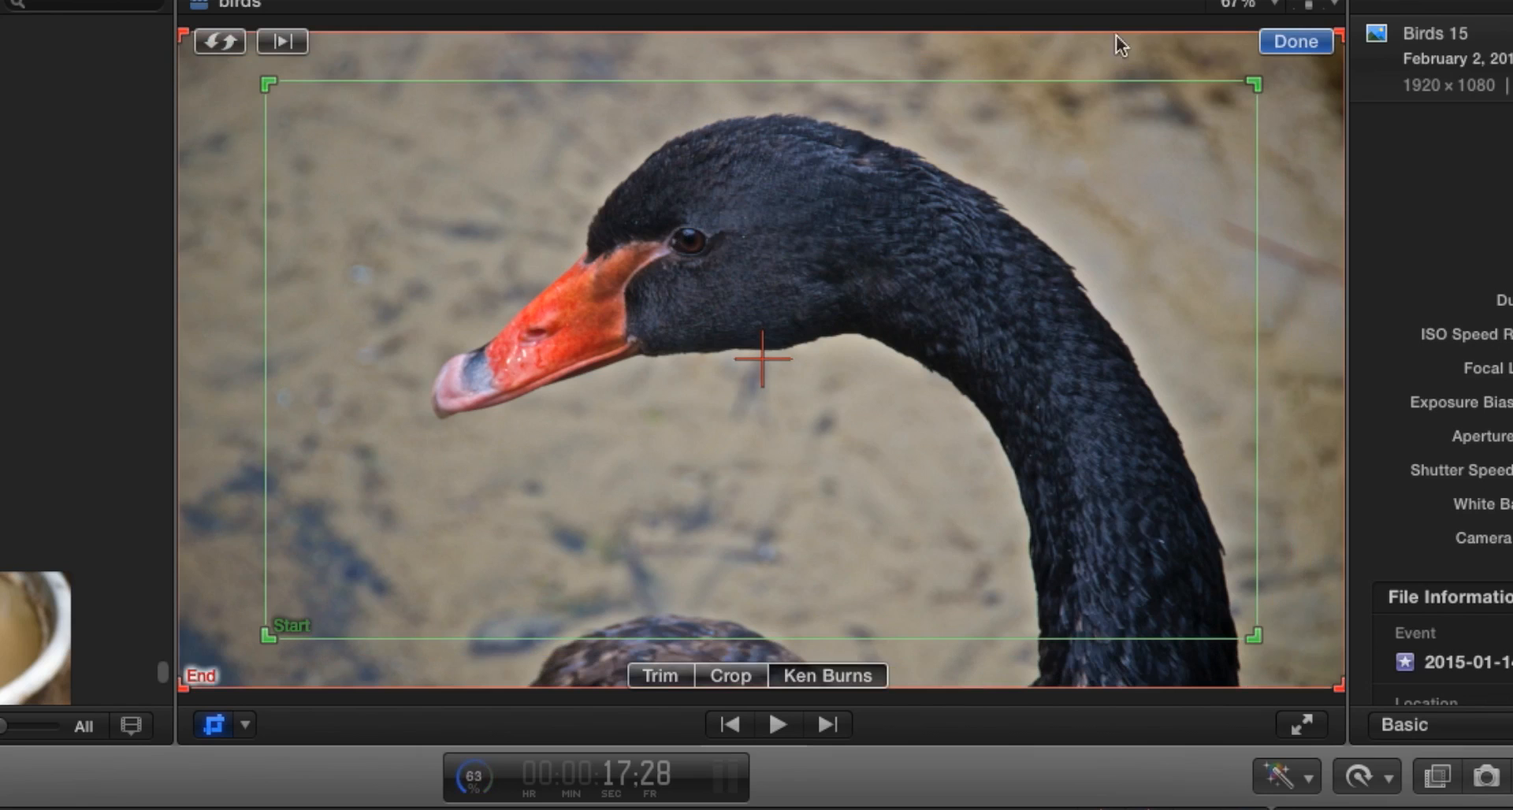
pyautogui.click(1290, 41)
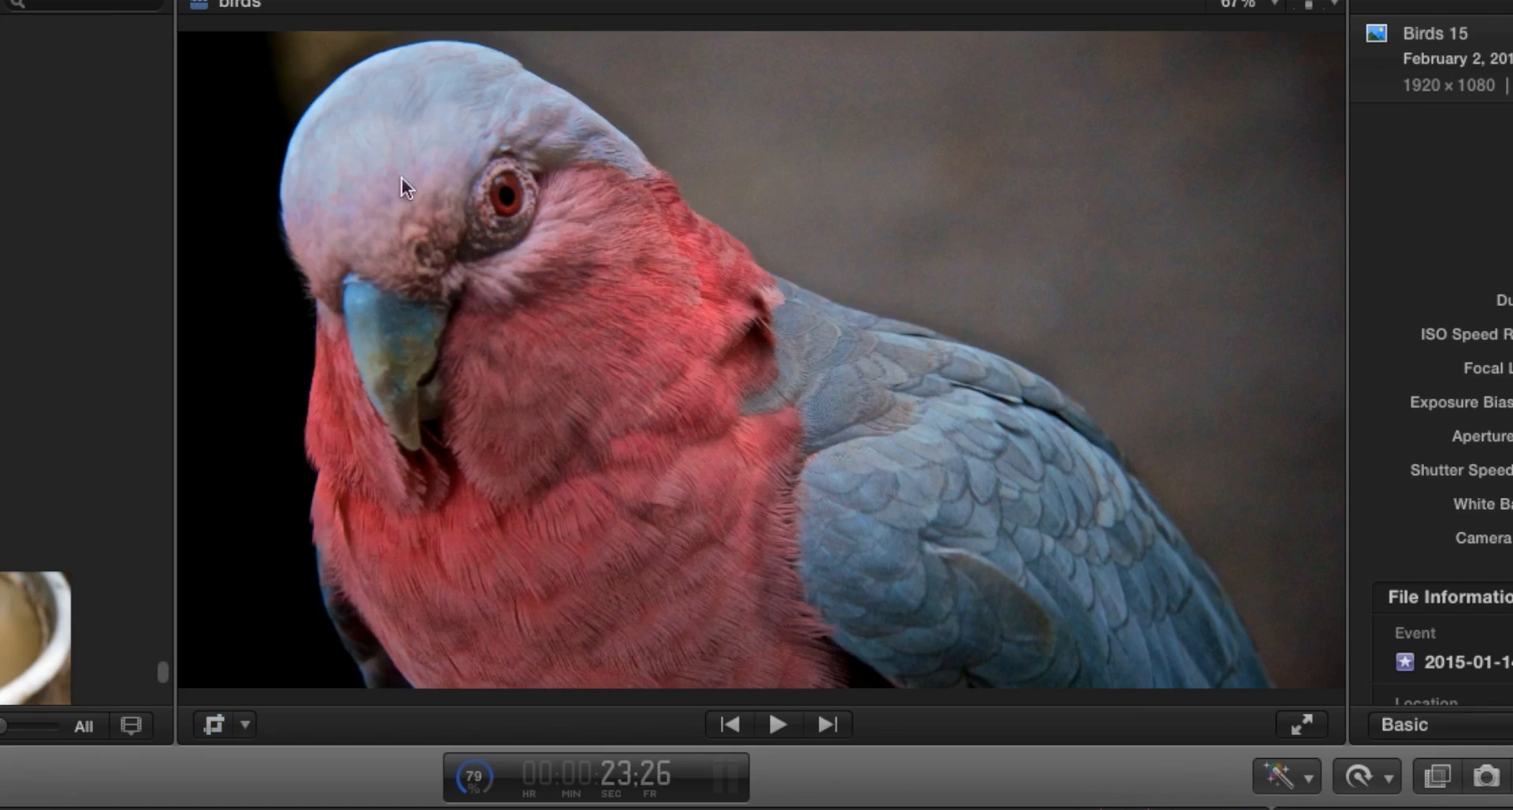
pyautogui.click(215, 725)
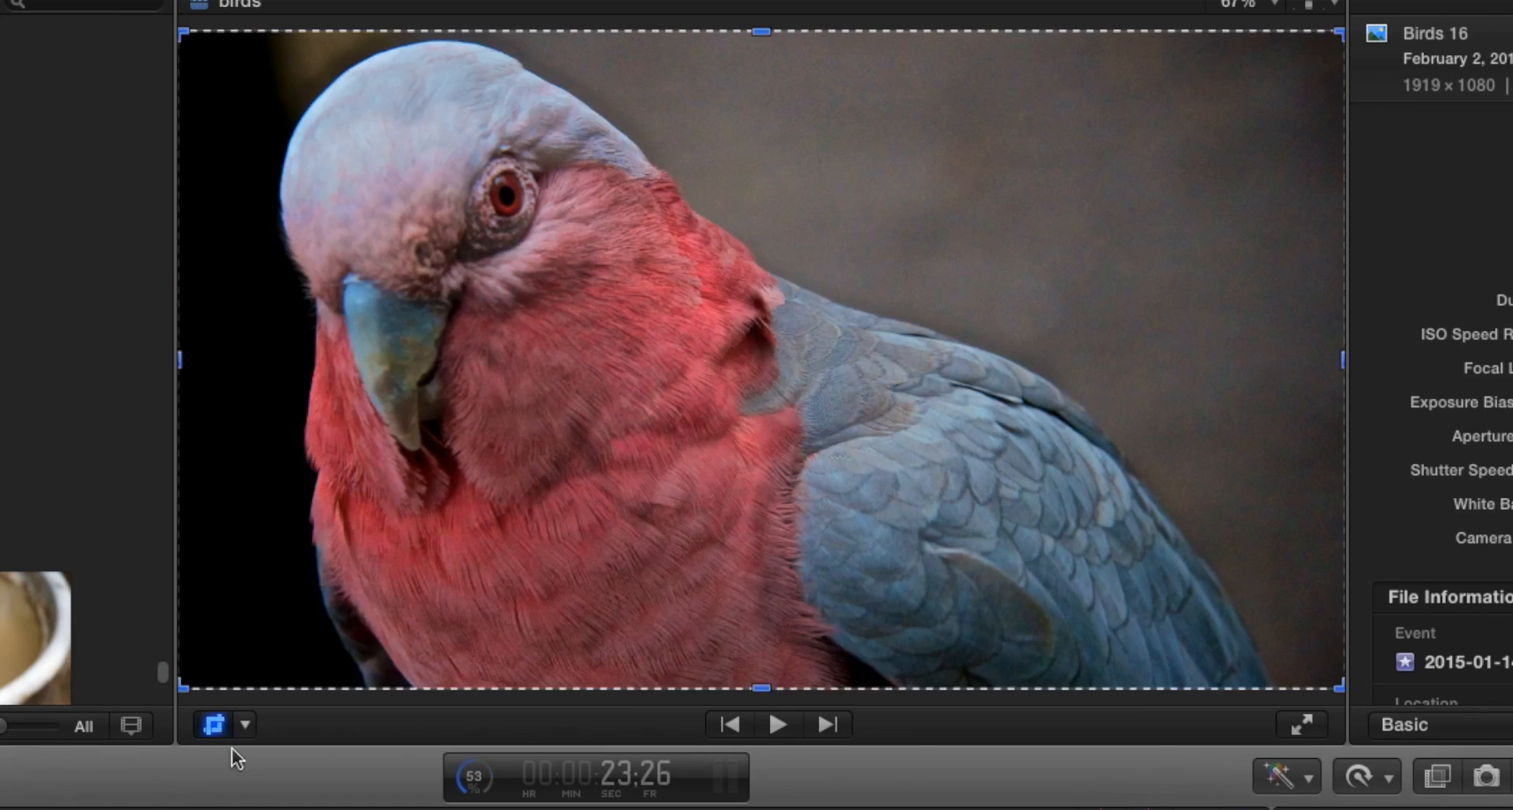
pyautogui.click(804, 672)
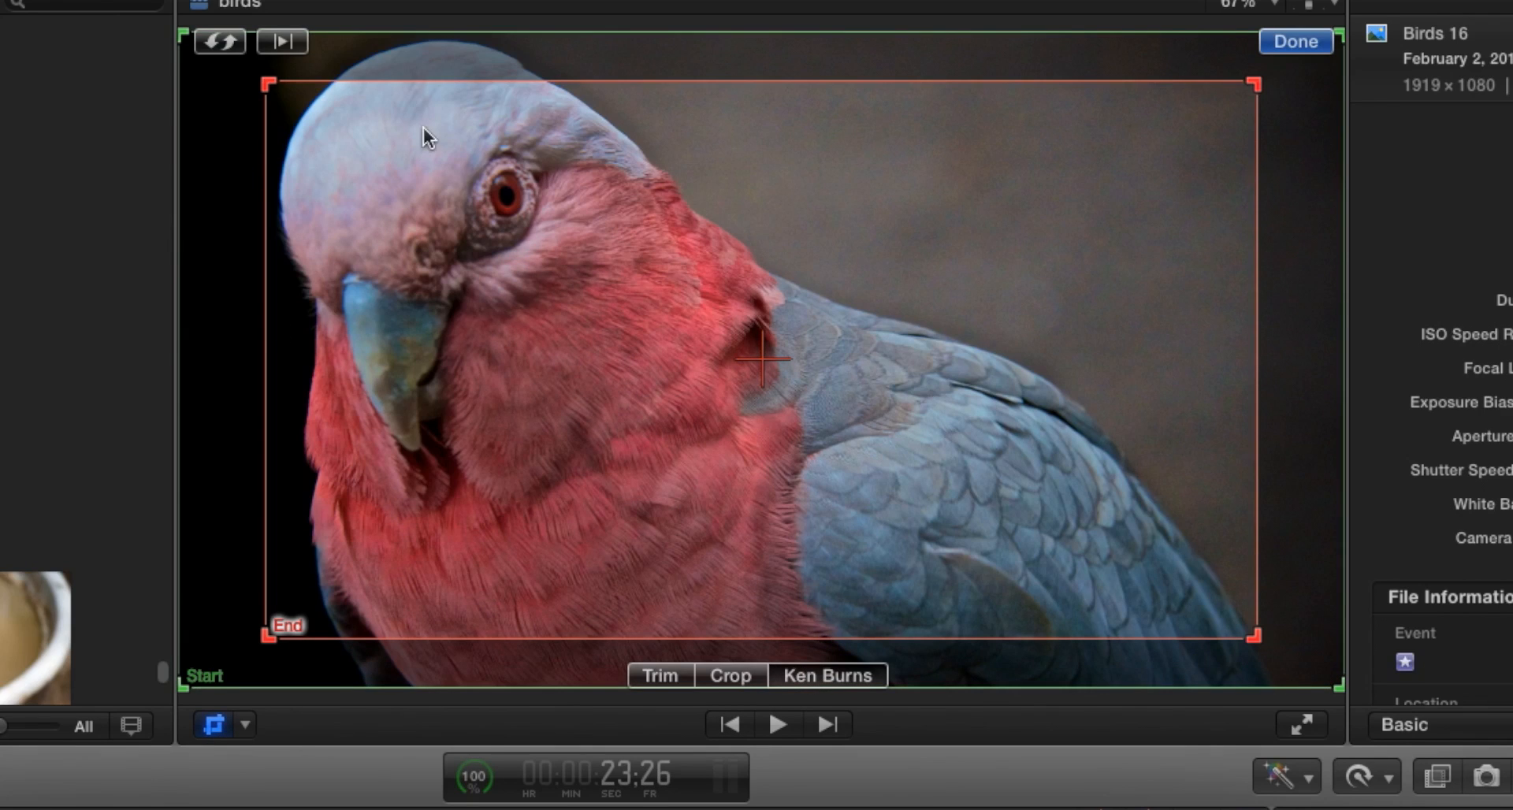
pyautogui.click(221, 40)
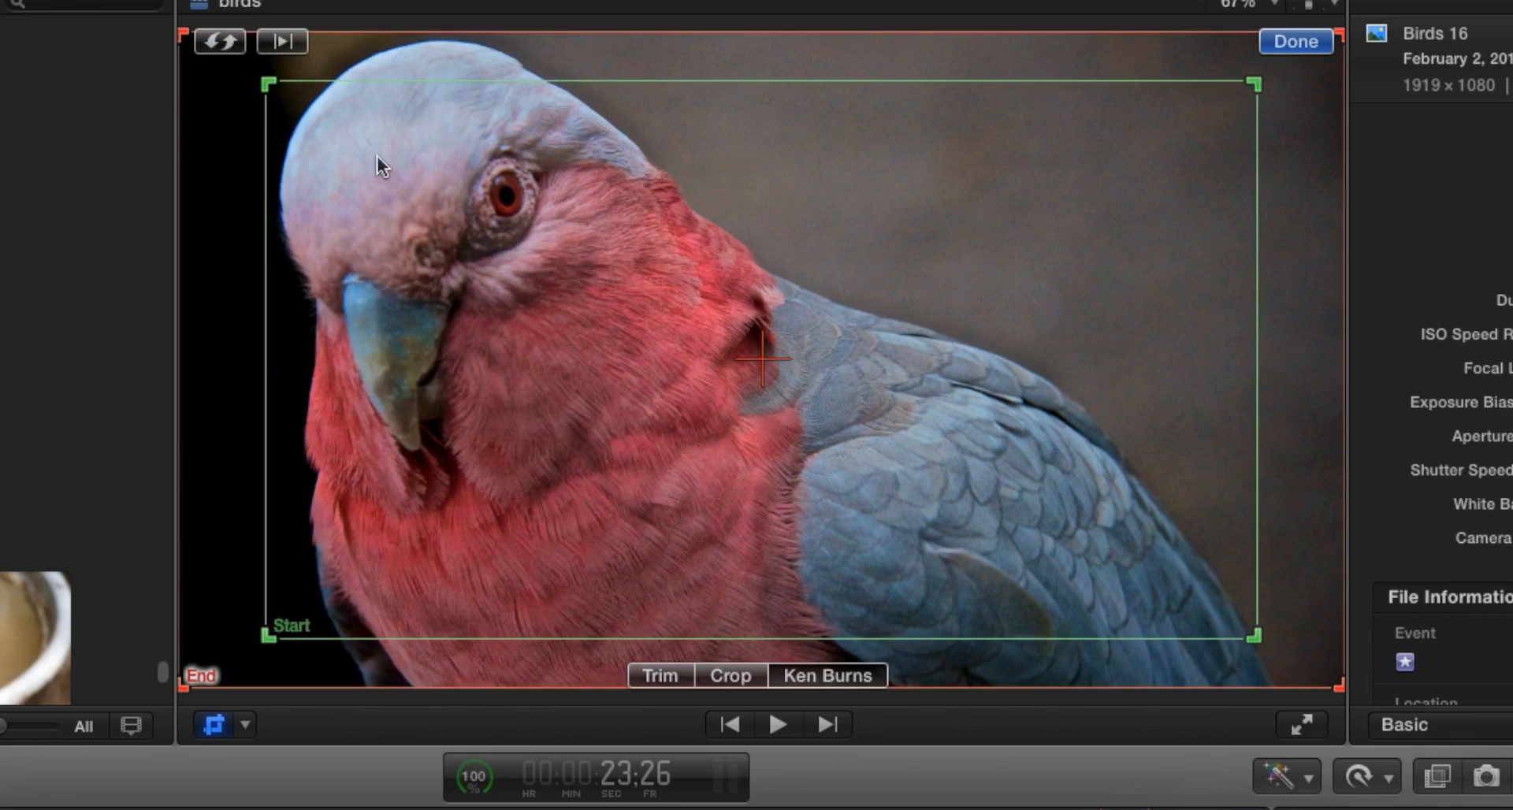
pyautogui.click(1297, 42)
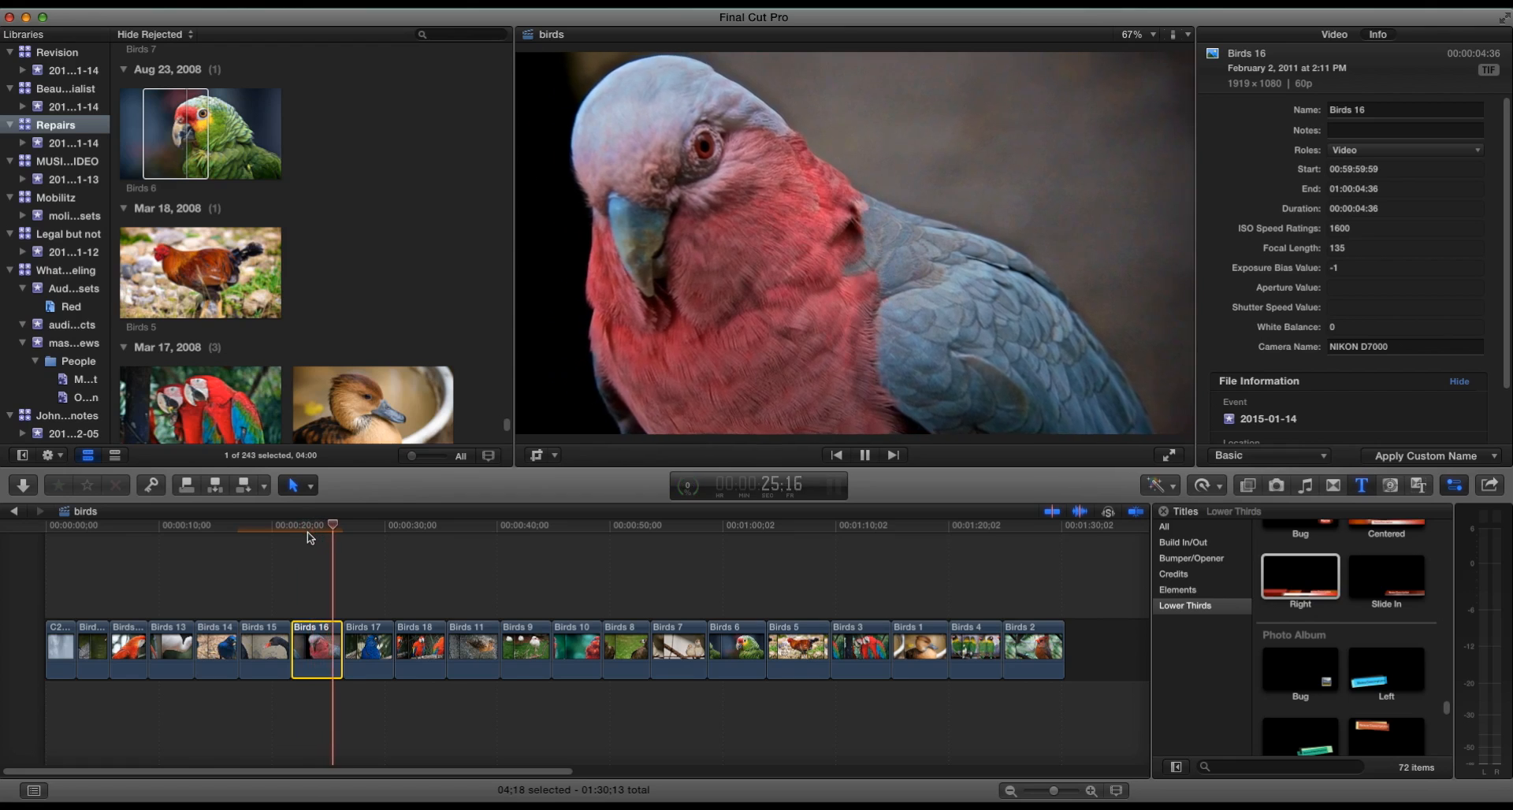
# - Apply the default Ken Burns effect to the Birds 17 image
pyautogui.press('space')
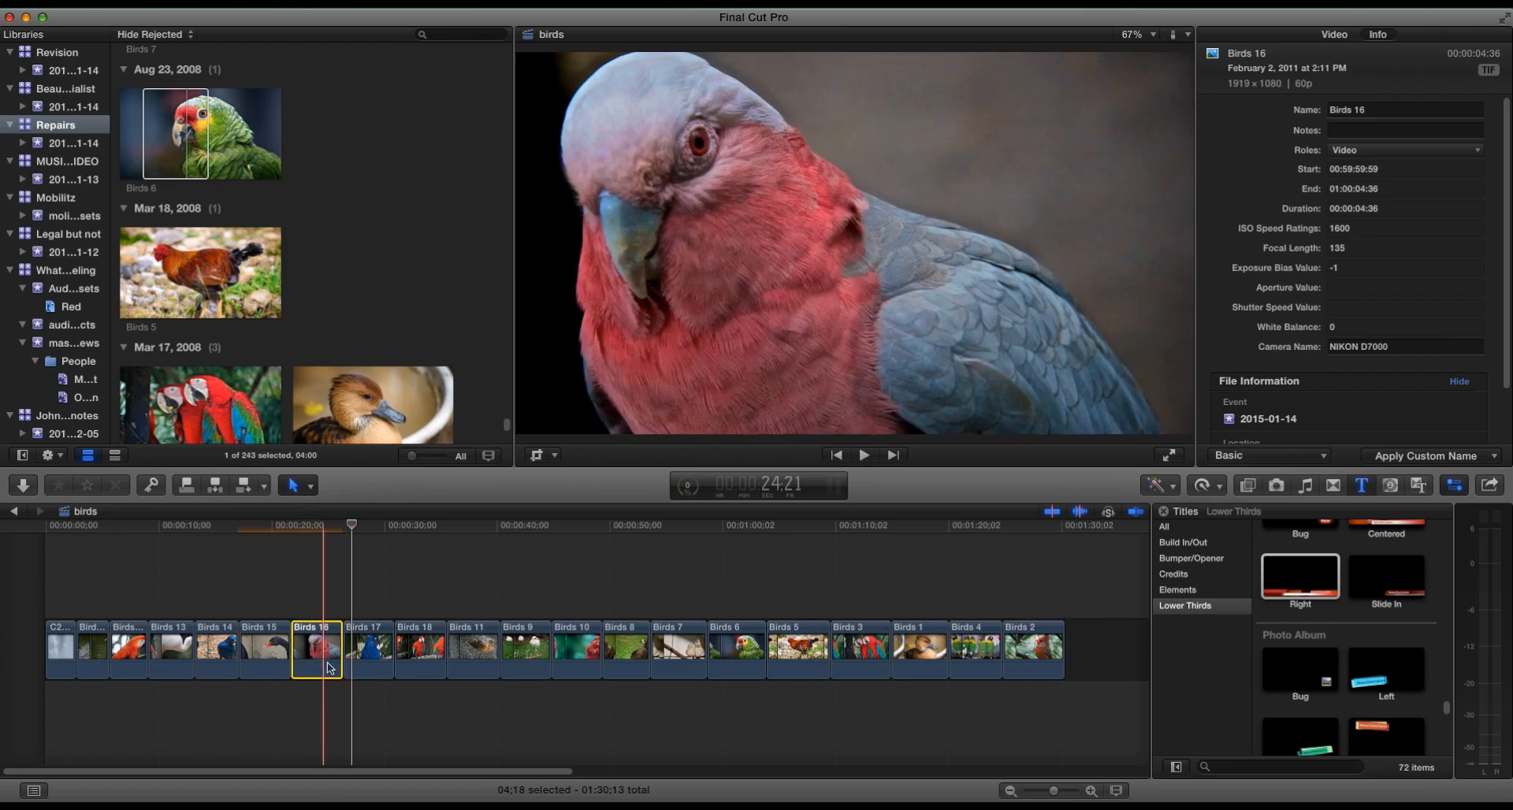
pyautogui.click(371, 650)
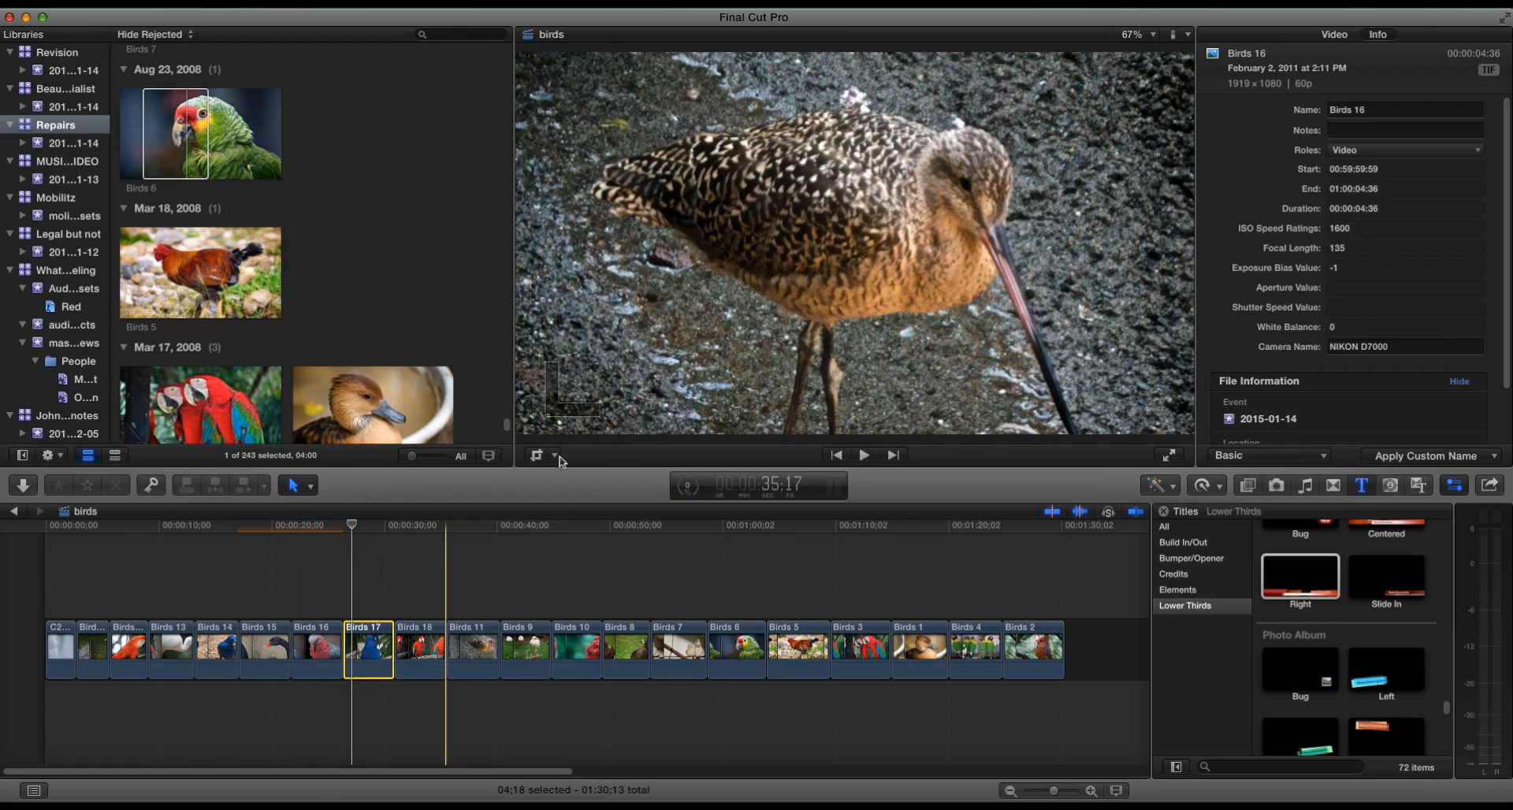
pyautogui.click(539, 456)
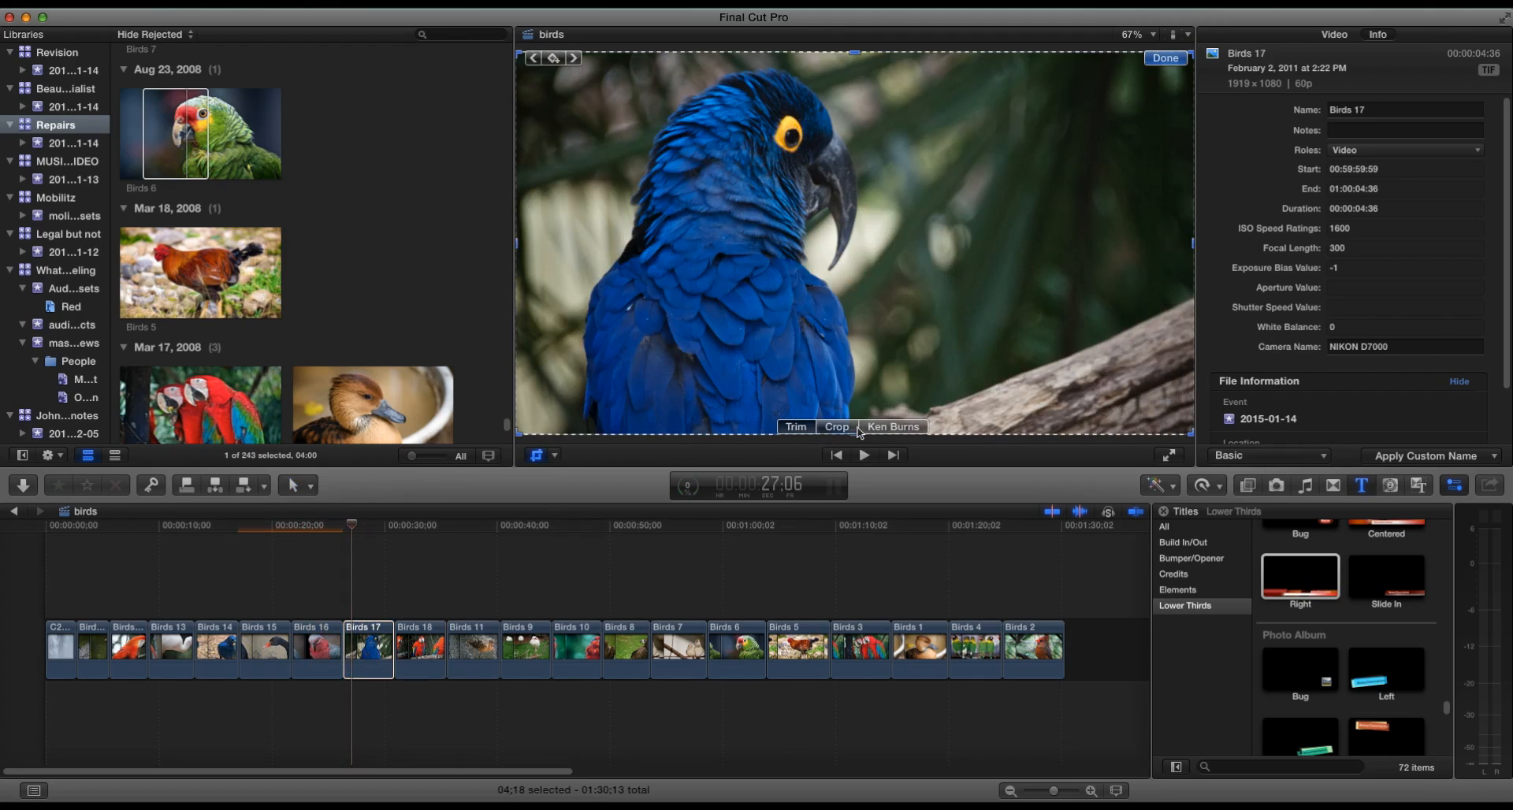
pyautogui.click(874, 427)
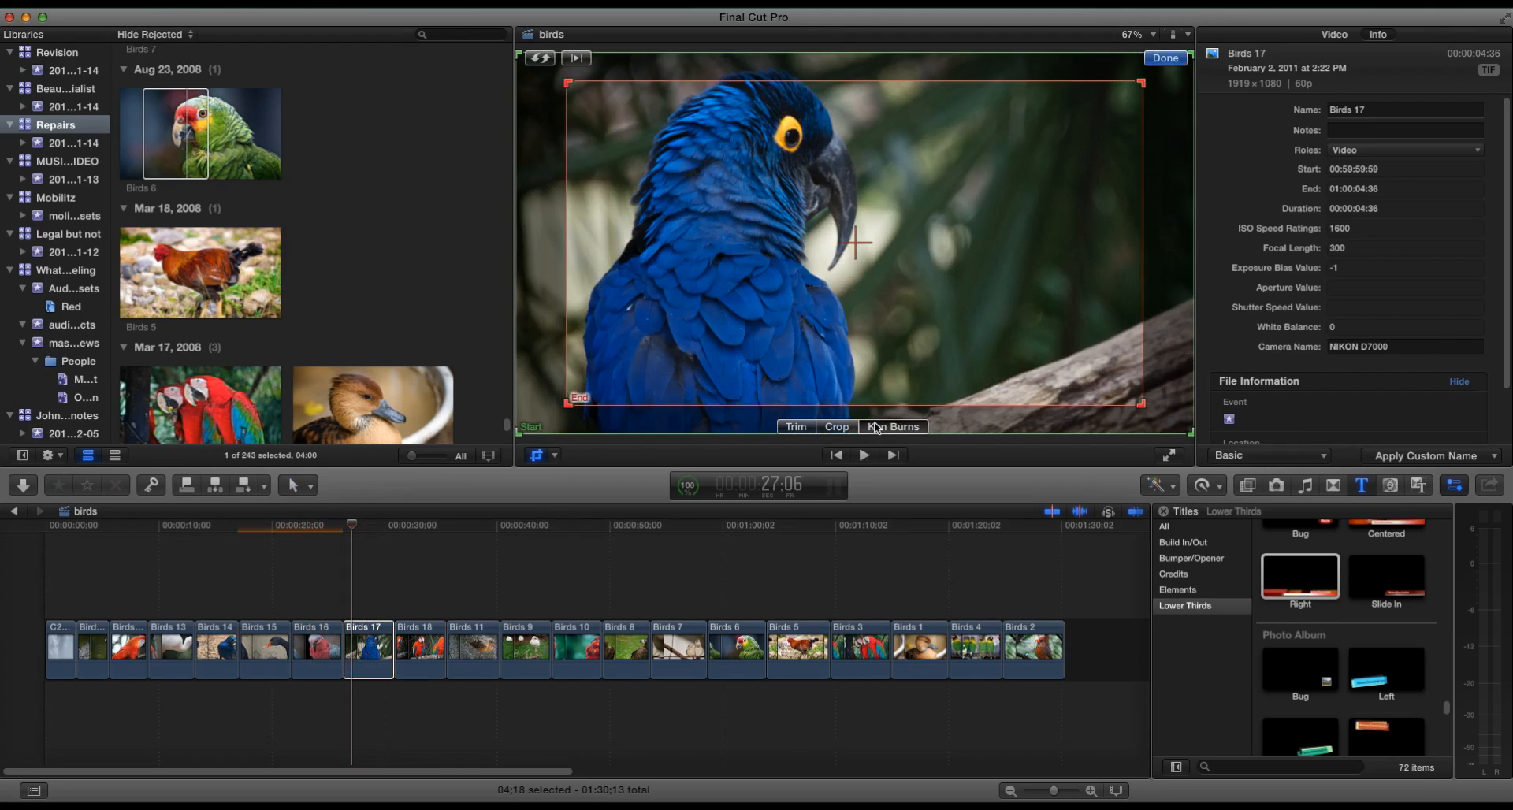
pyautogui.click(1166, 57)
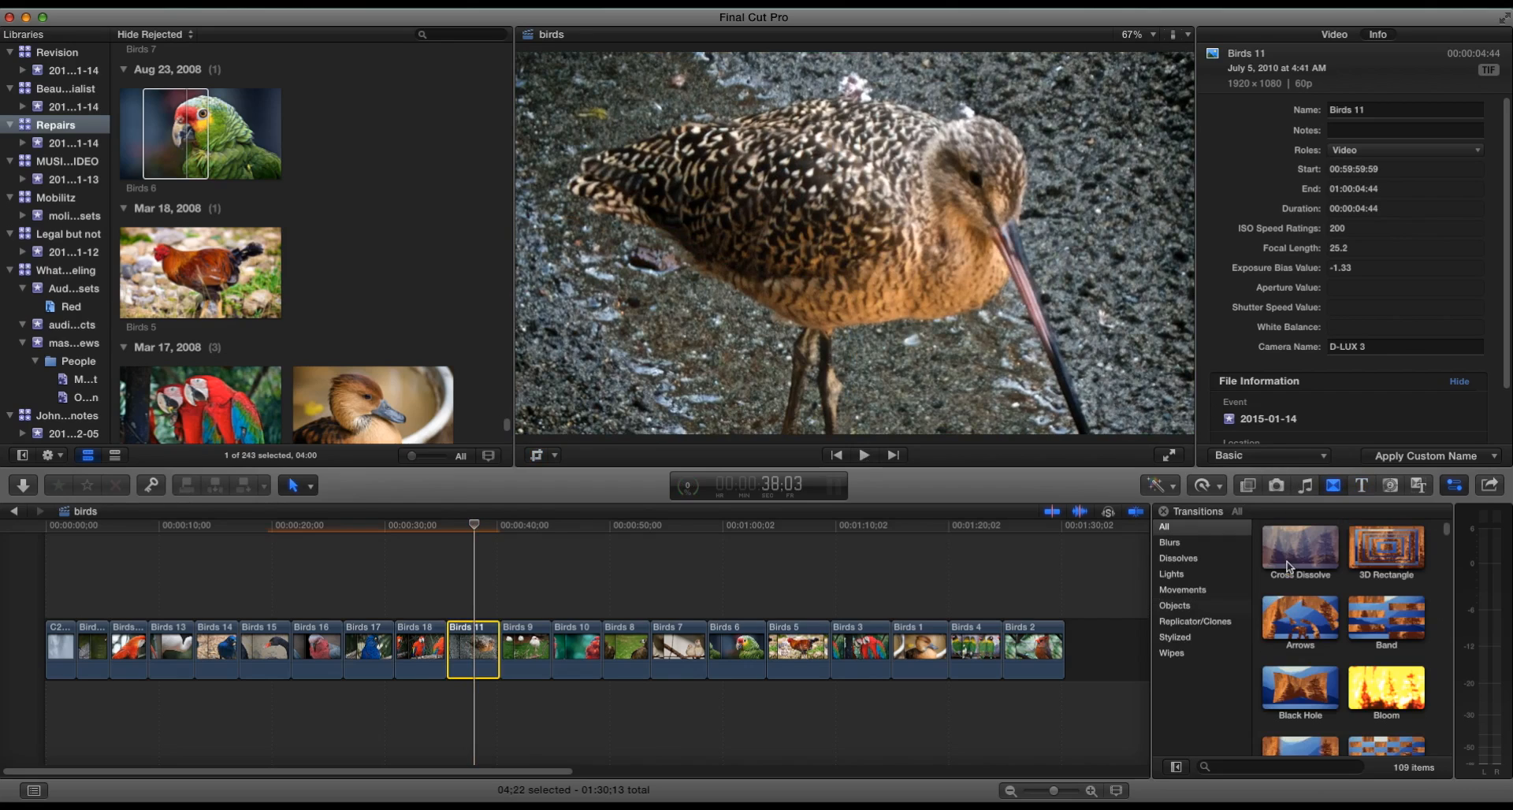
# - Add Cross Dissolve transitions between the bird clips, working back from Birds 11 toward the start of the slideshow
pyautogui.moveTo(1297, 550); pyautogui.dragTo(449, 642)
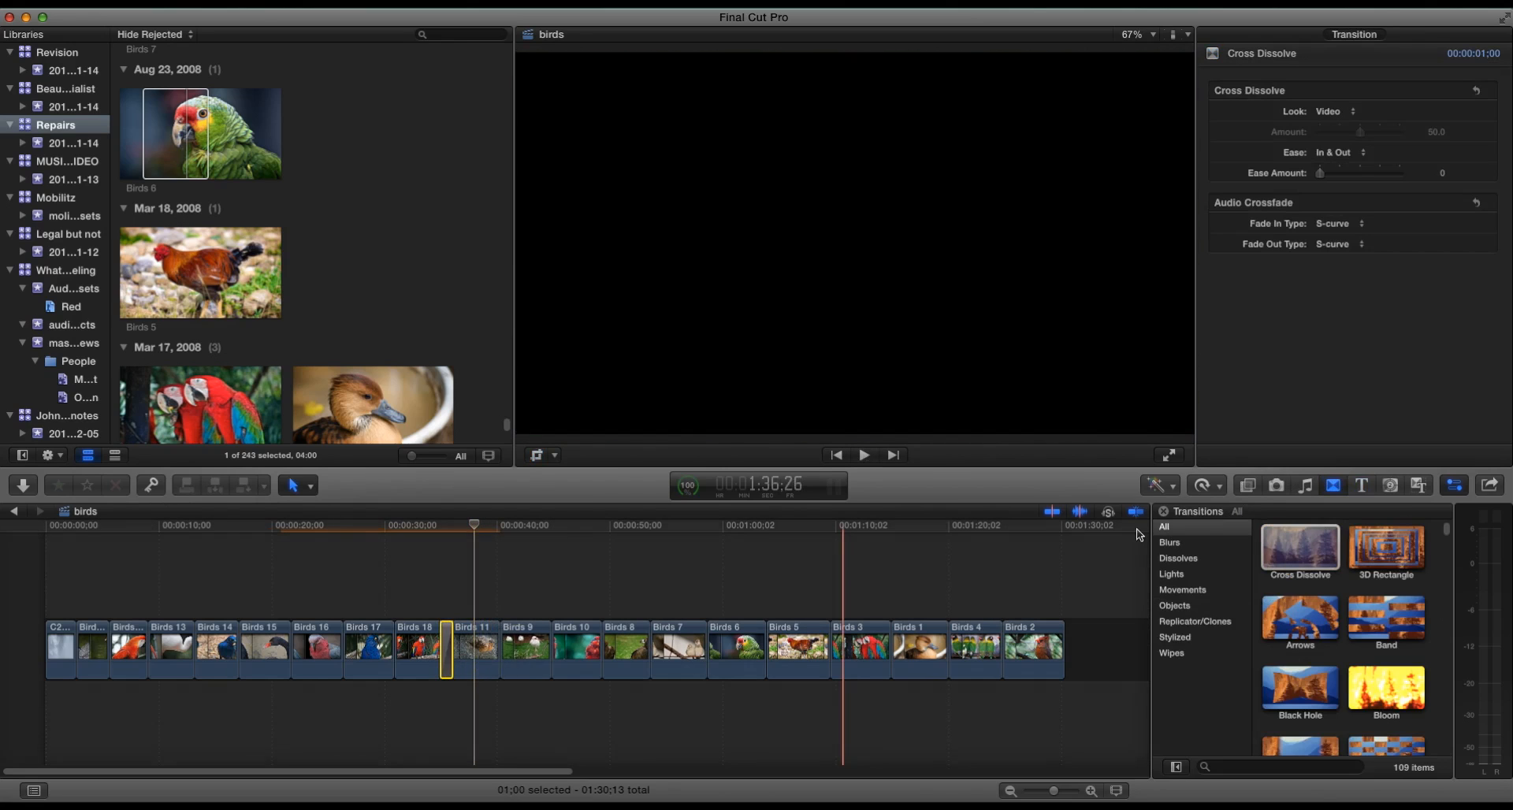
pyautogui.moveTo(1298, 548); pyautogui.dragTo(394, 642)
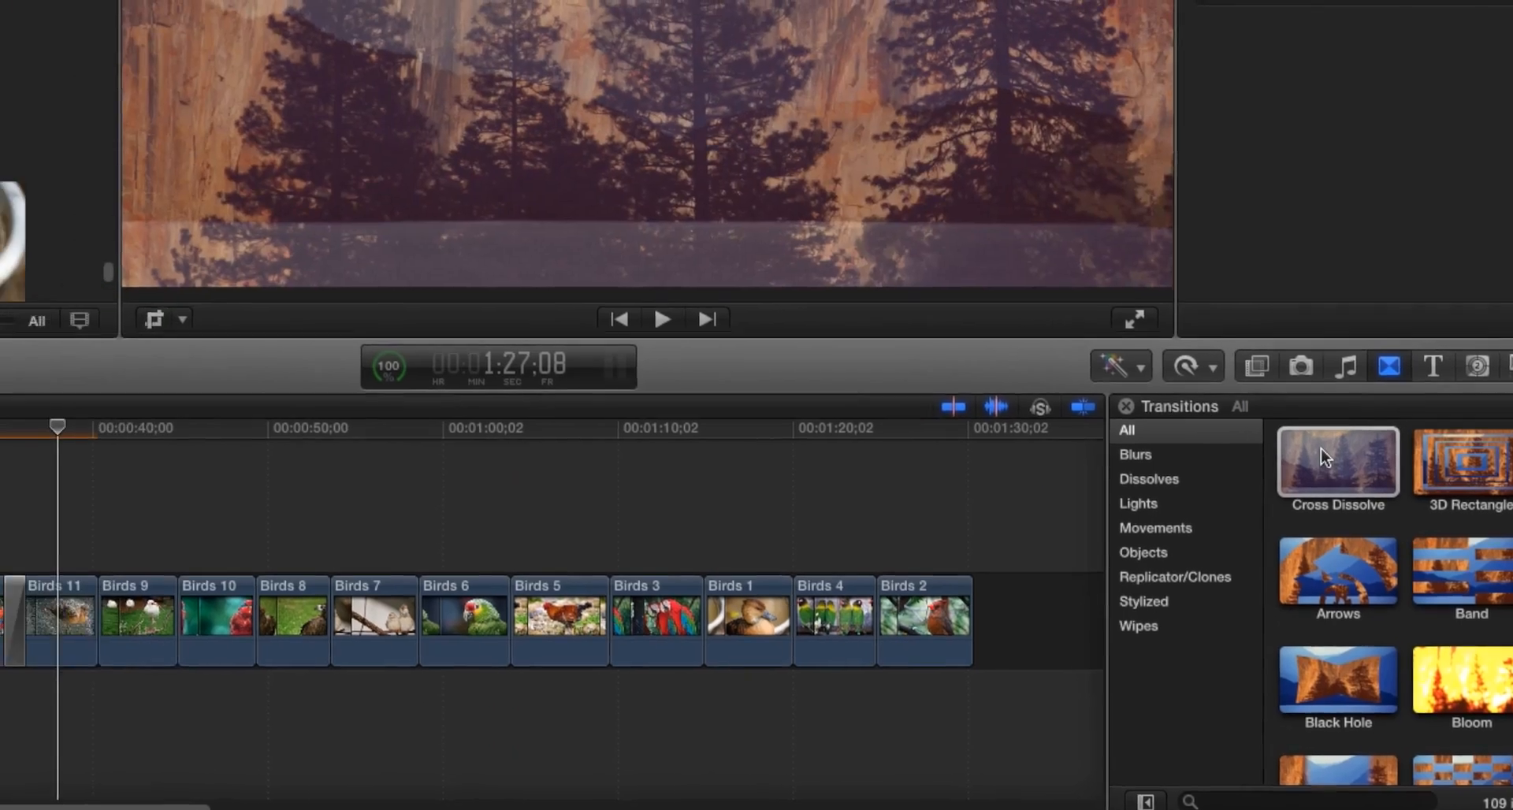
pyautogui.moveTo(1304, 579); pyautogui.dragTo(352, 651)
pyautogui.moveTo(565, 640); pyautogui.dragTo(564, 641)
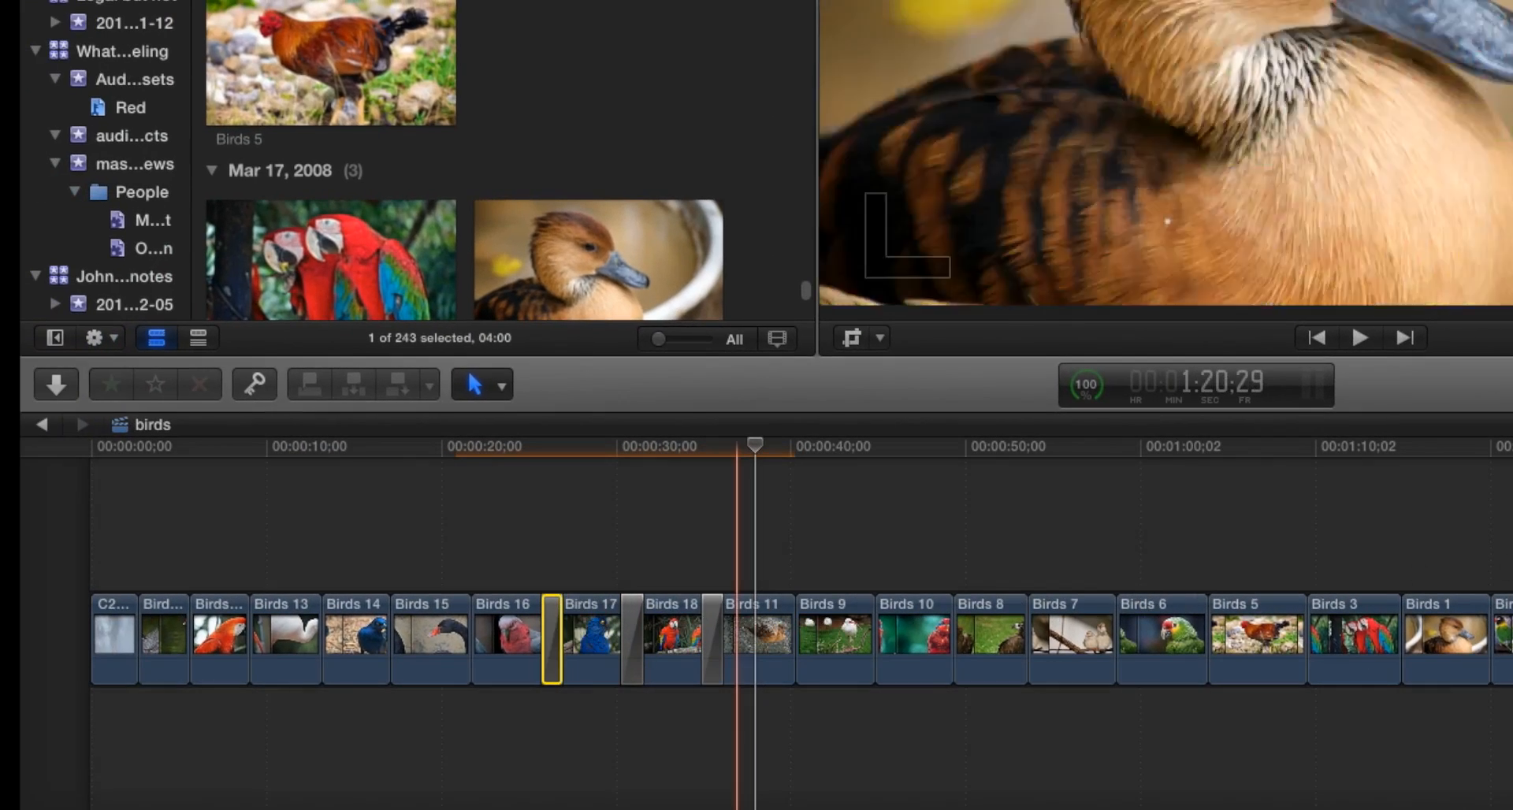
pyautogui.moveTo(1512, 536); pyautogui.dragTo(471, 630)
pyautogui.moveTo(1512, 536); pyautogui.dragTo(402, 643)
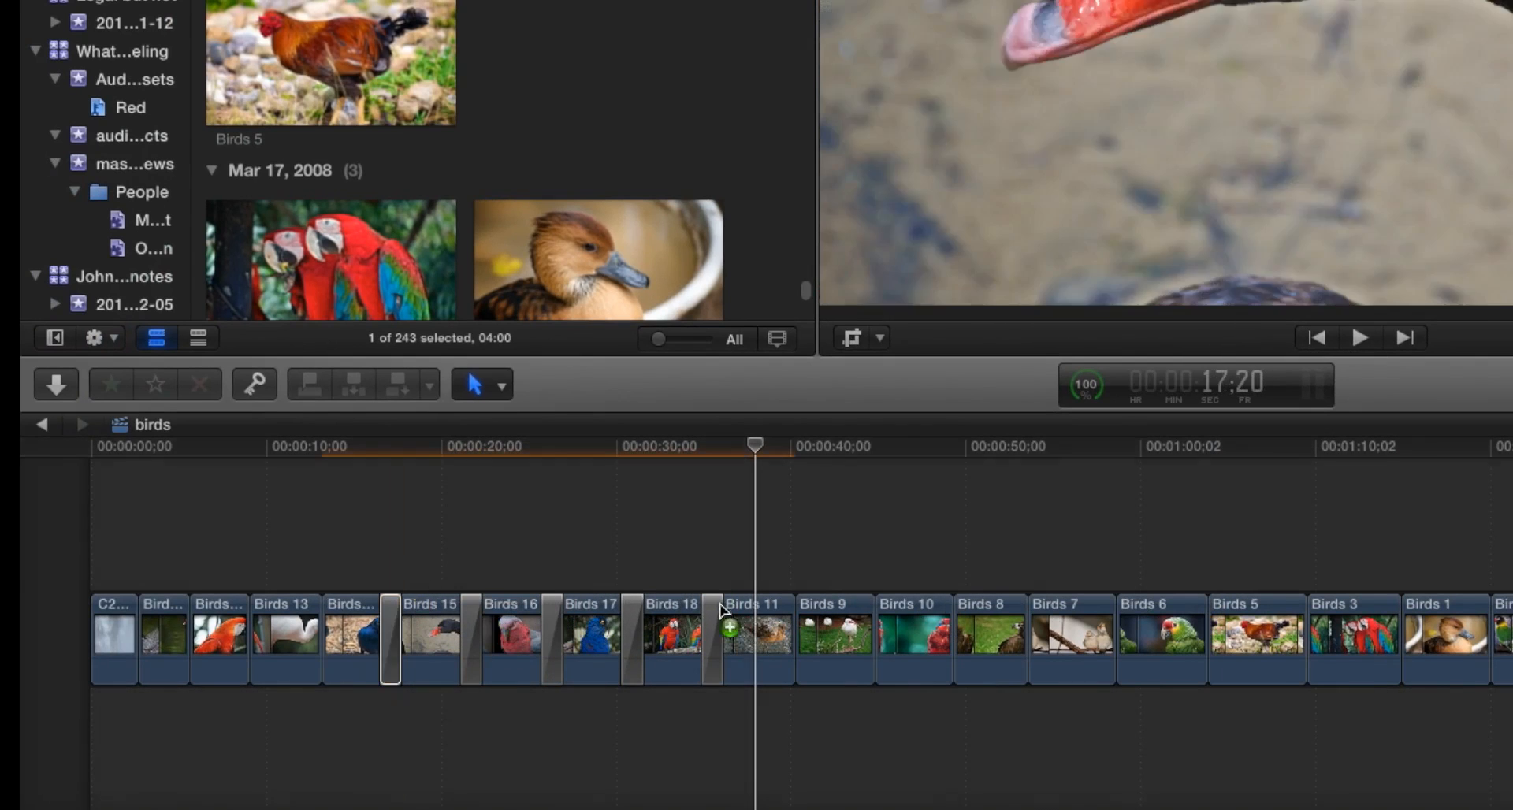
pyautogui.moveTo(1512, 536); pyautogui.dragTo(250, 639)
pyautogui.moveTo(1512, 662); pyautogui.dragTo(189, 635)
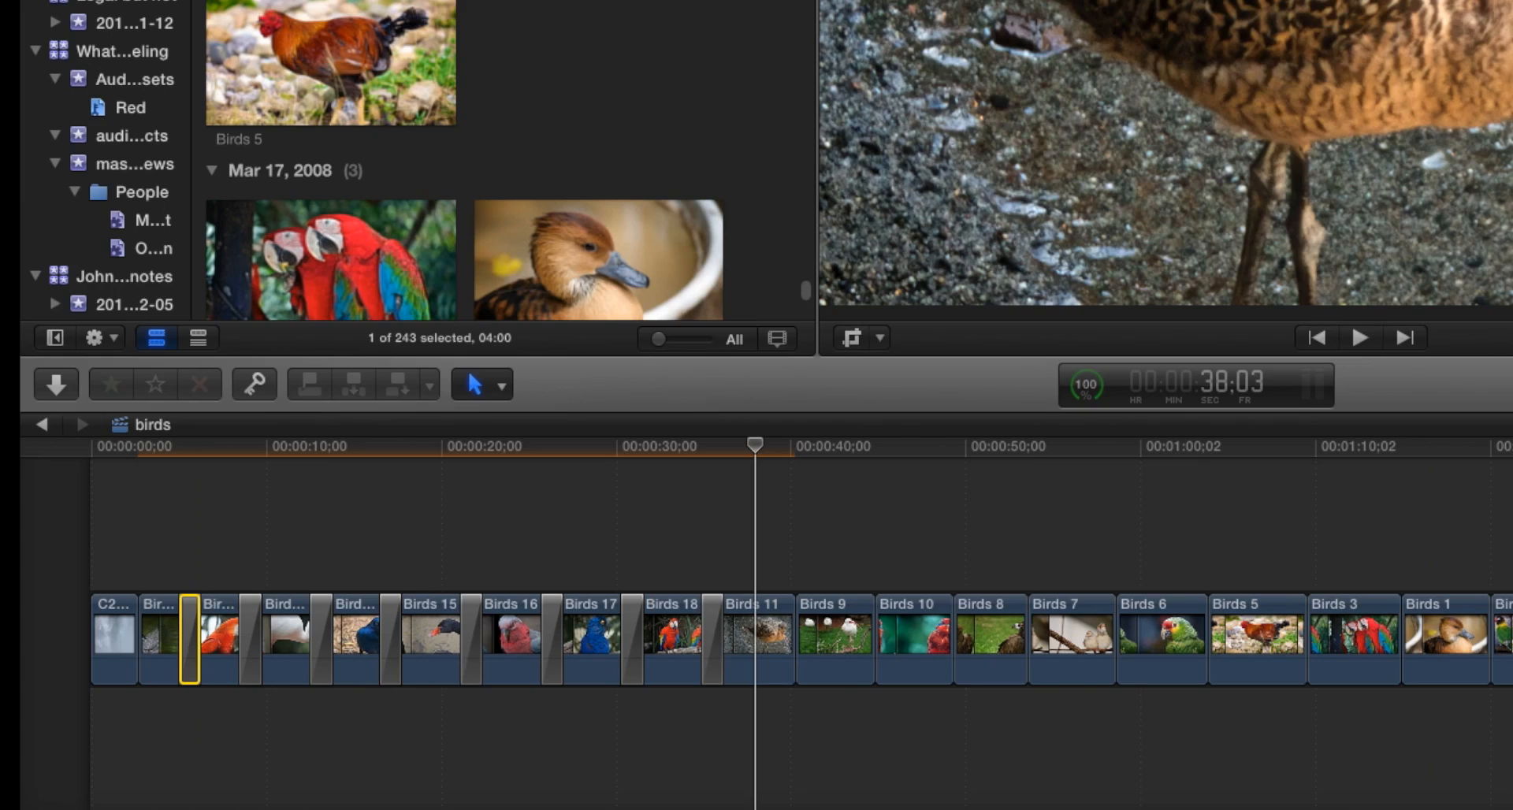
pyautogui.moveTo(1512, 662); pyautogui.dragTo(361, 623)
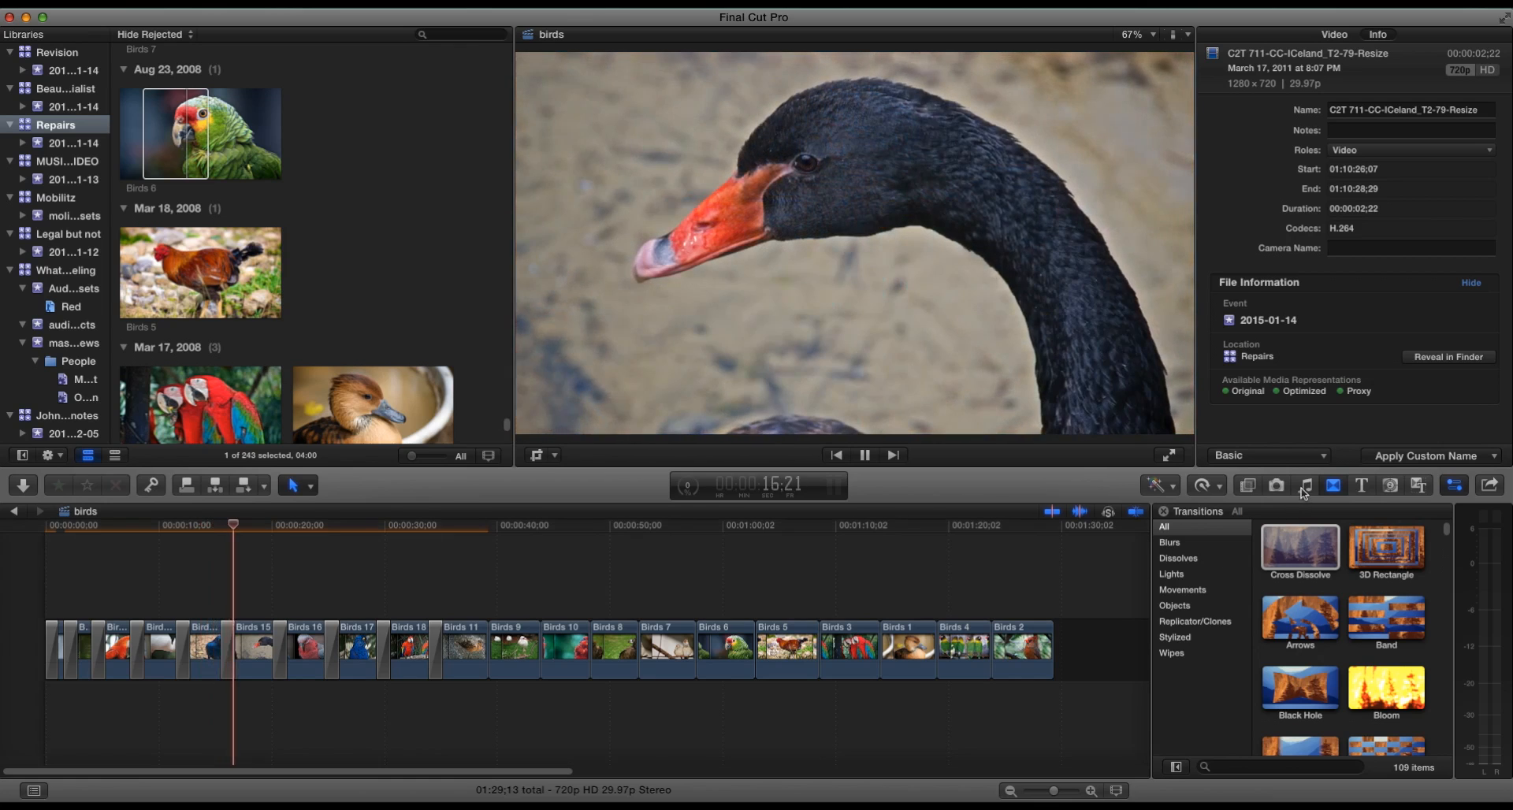
# - Add the "We are Happy (cheerful pop rock)" music track beneath the slideshow, starting at its beginning
pyautogui.click(1304, 491)
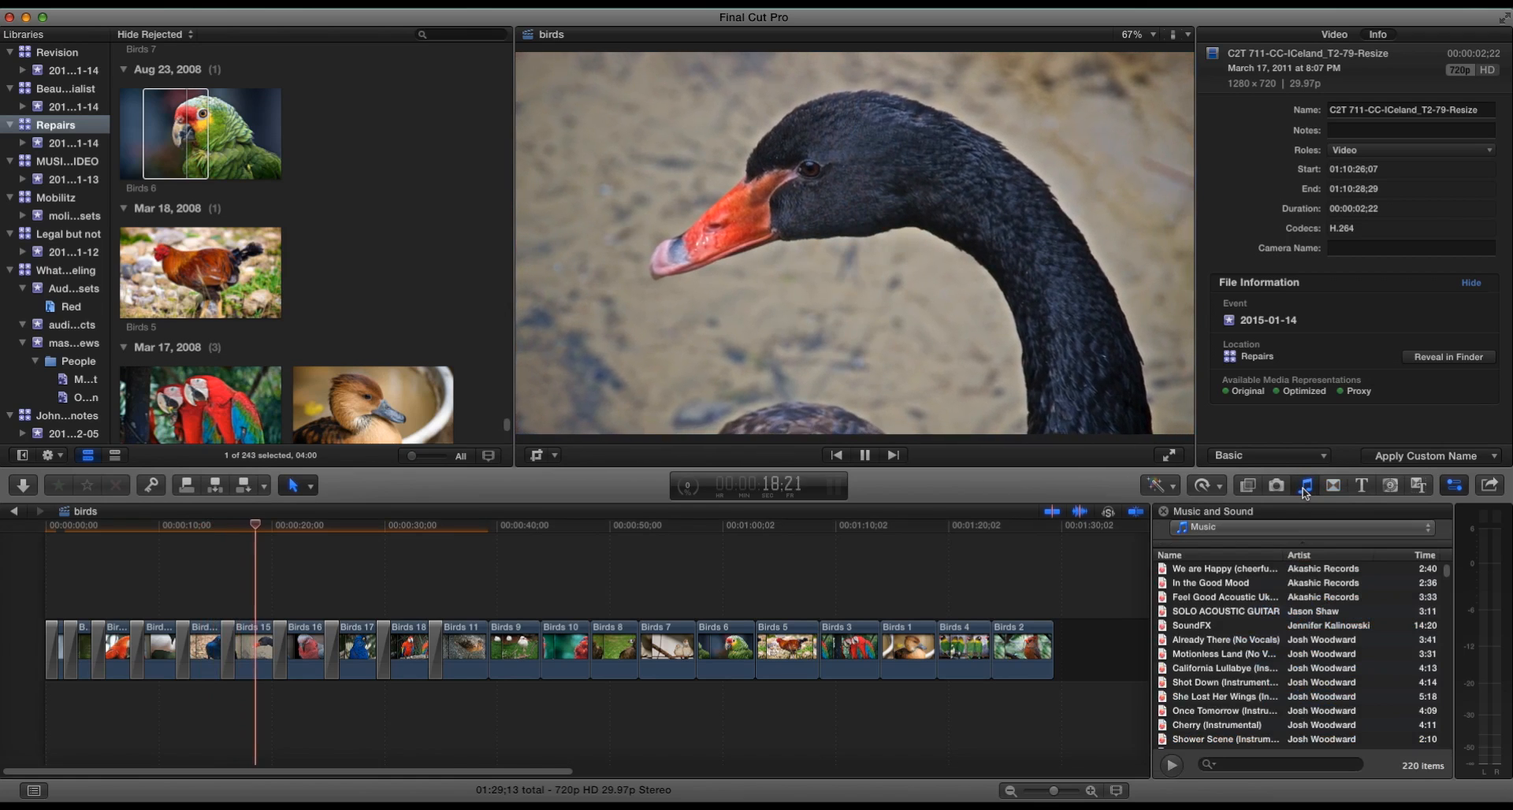
pyautogui.click(1204, 569)
pyautogui.moveTo(607, 766); pyautogui.dragTo(16, 719)
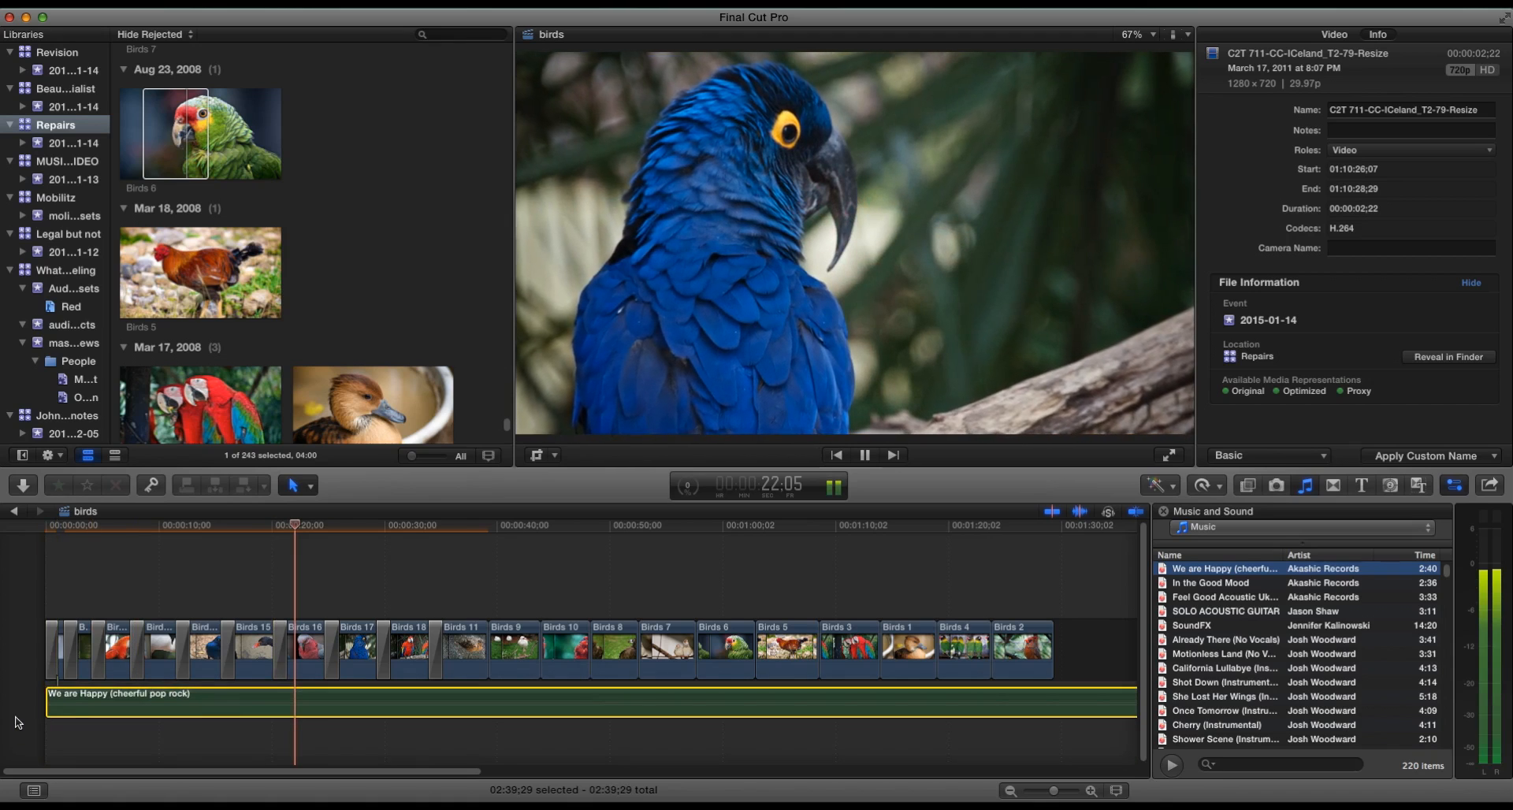